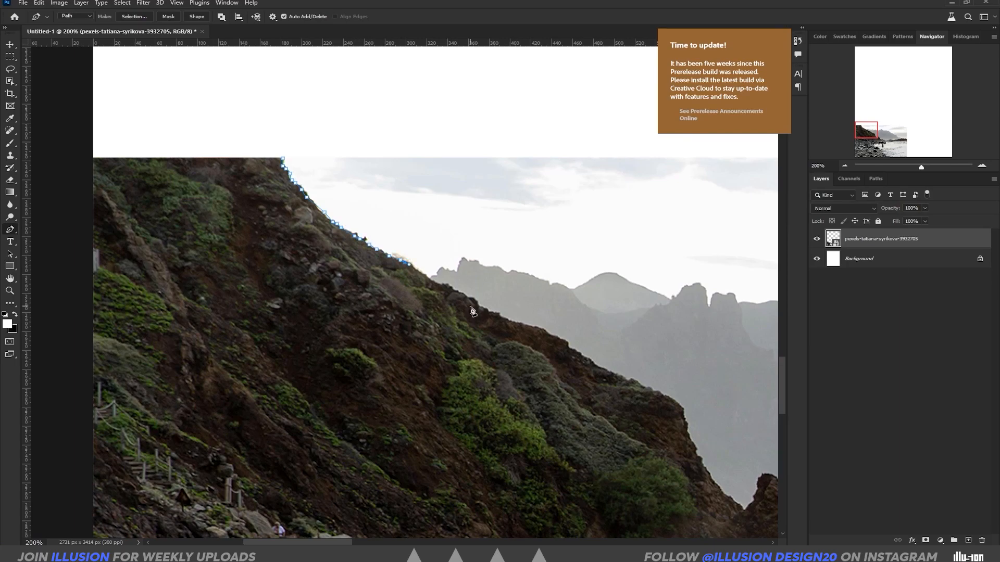
- Continue the pen path along the dark hillside's ridge, tracing its edge against the sky and distant mountains
{"action": "left_click", "coordinate": [612, 374]}
{"action": "left_click", "coordinate": [616, 376]}
{"action": "left_click", "coordinate": [622, 377]}
{"action": "left_click", "coordinate": [630, 381]}
{"action": "left_click", "coordinate": [635, 381]}
{"action": "left_click", "coordinate": [644, 387]}
{"action": "left_click", "coordinate": [652, 389]}
{"action": "left_click_drag", "start_coordinate": [652, 390], "coordinate": [449, 287]}
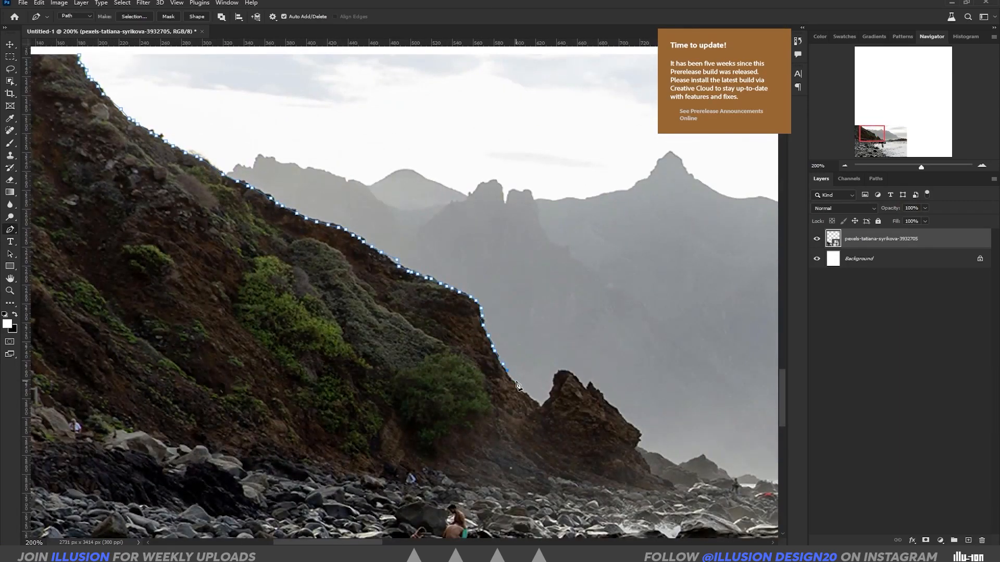
- Trace the pen path over the pointed rock outcrop and down to the low rocks at its base
{"action": "left_click", "coordinate": [614, 409]}
{"action": "left_click", "coordinate": [623, 417]}
{"action": "left_click", "coordinate": [627, 423]}
{"action": "left_click", "coordinate": [633, 430]}
{"action": "left_click", "coordinate": [638, 434]}
{"action": "left_click", "coordinate": [637, 442]}
{"action": "left_click", "coordinate": [636, 449]}
{"action": "left_click_drag", "start_coordinate": [646, 459], "coordinate": [296, 329]}
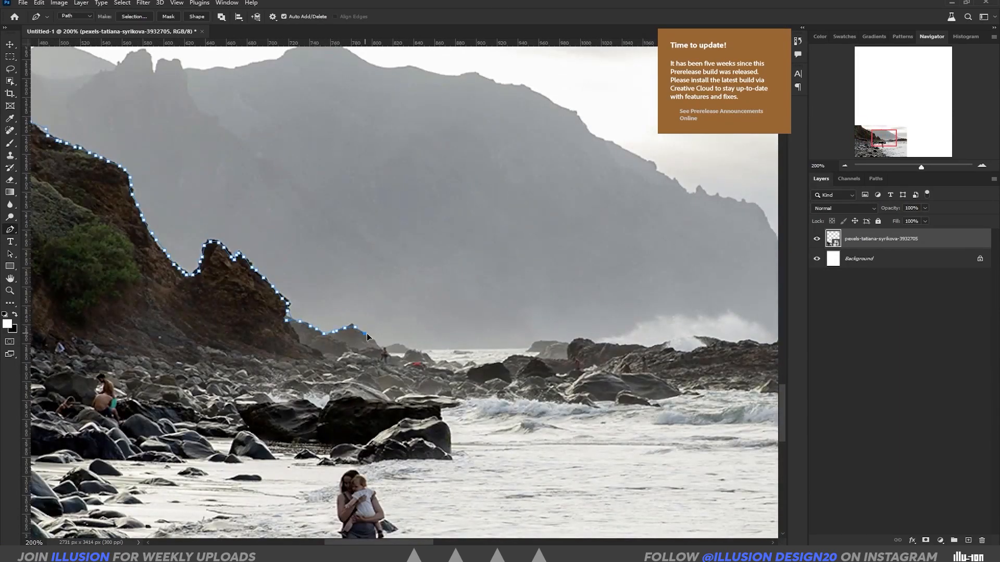
- Extend the pen path along the far shoreline and around the splashing wave
{"action": "left_click", "coordinate": [599, 339]}
{"action": "left_click", "coordinate": [613, 339]}
{"action": "left_click", "coordinate": [617, 337]}
{"action": "left_click", "coordinate": [626, 332]}
{"action": "left_click", "coordinate": [637, 324]}
{"action": "left_click_drag", "start_coordinate": [651, 321], "coordinate": [658, 318]}
{"action": "left_click_drag", "start_coordinate": [668, 317], "coordinate": [687, 315]}
{"action": "left_click_drag", "start_coordinate": [687, 315], "coordinate": [363, 303]}
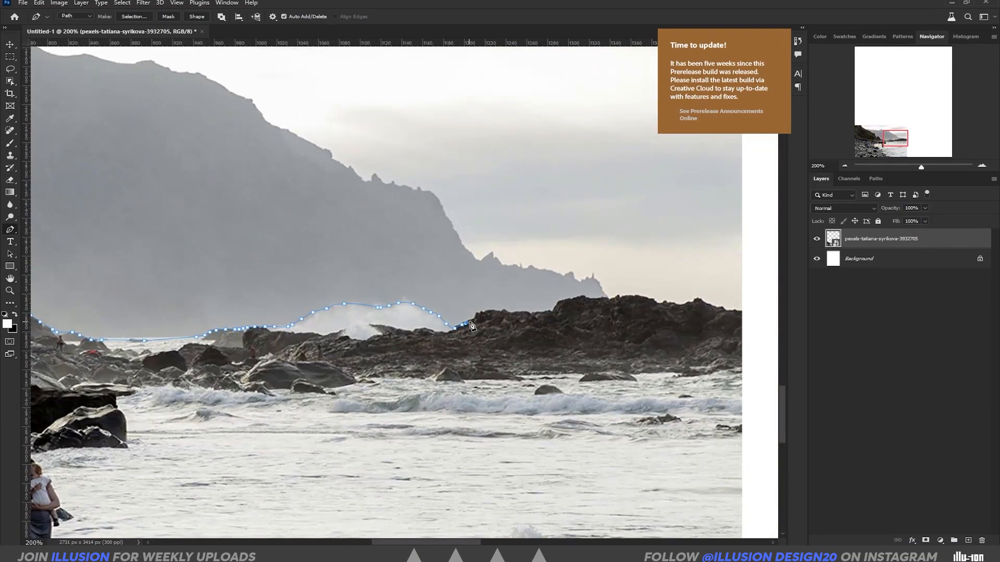
- Carry the pen path to the photo's edge and loop it outside the canvas to enclose the sky
{"action": "left_click", "coordinate": [747, 314]}
{"action": "key", "text": "ctrl+0"}
{"action": "left_click_drag", "start_coordinate": [472, 380], "coordinate": [469, 362]}
{"action": "left_click_drag", "start_coordinate": [276, 314], "coordinate": [211, 311]}
{"action": "left_click_drag", "start_coordinate": [158, 316], "coordinate": [153, 319]}
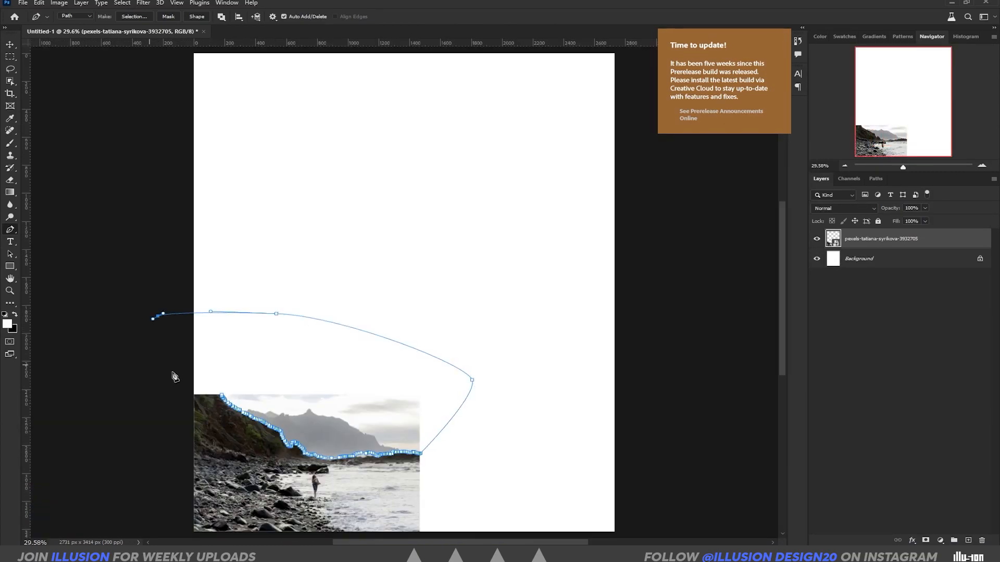
- Mask the beach photo from the path, invert the mask to hide the sky, and nudge the photo slightly
{"action": "left_click", "coordinate": [925, 541]}
{"action": "key", "text": "ctrl+i"}
{"action": "key", "text": "v"}
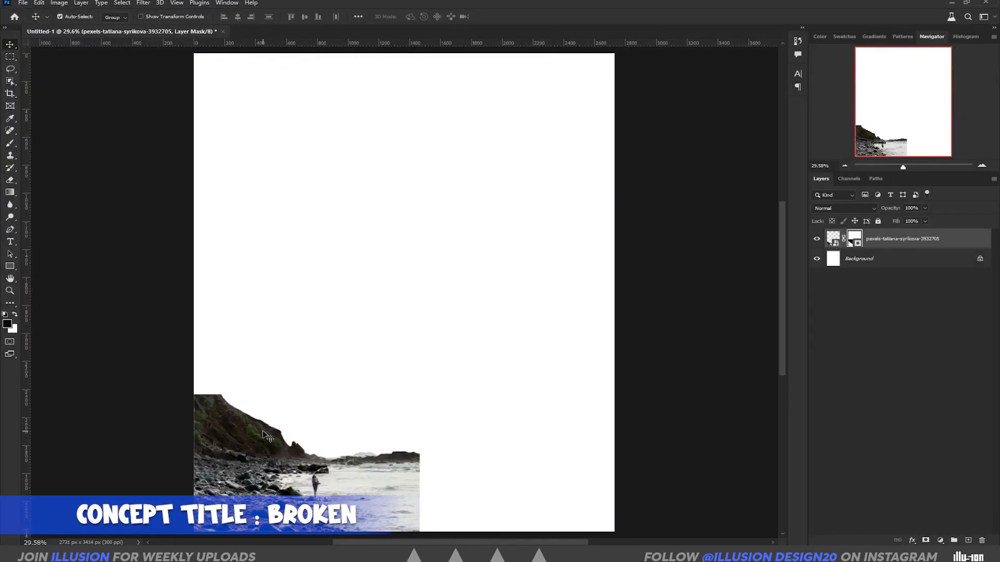
{"action": "left_click_drag", "start_coordinate": [269, 435], "coordinate": [267, 437]}
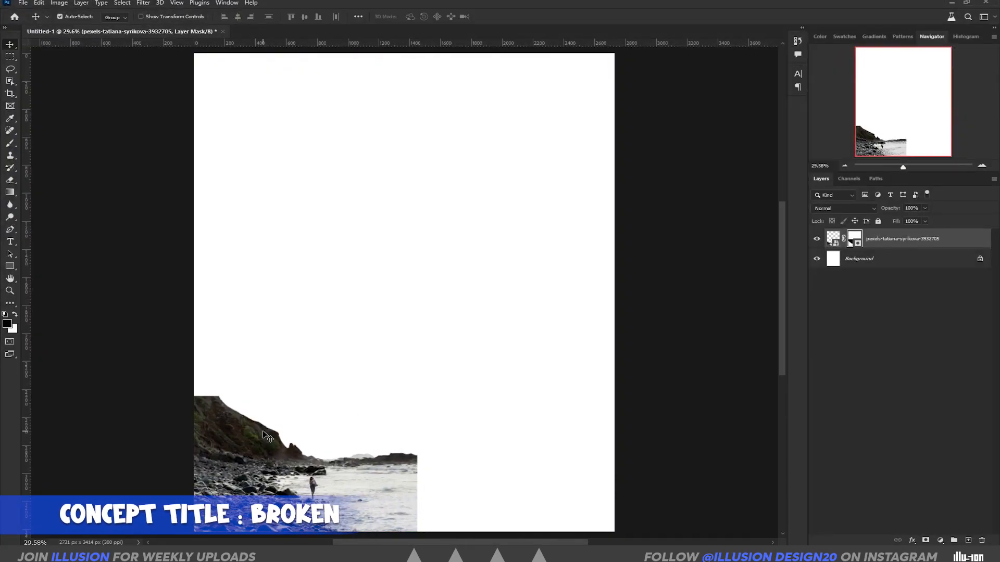
- Rasterize the beach layer and remove the woman and child from the water with the Spot Healing Brush
{"action": "right_click", "coordinate": [896, 241]}
{"action": "left_click", "coordinate": [854, 342]}
{"action": "right_click", "coordinate": [10, 130]}
{"action": "left_click", "coordinate": [52, 139]}
{"action": "left_click", "coordinate": [439, 196]}
{"action": "scroll", "coordinate": [312, 469], "scroll_direction": "up", "scroll_amount": 7}
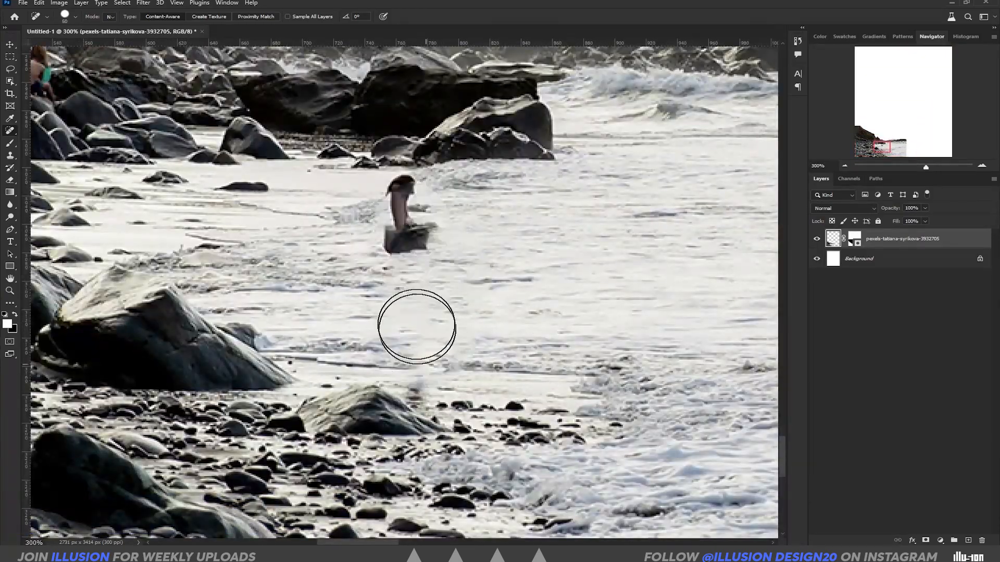
{"action": "left_click", "coordinate": [404, 228]}
{"action": "key", "text": "bracketleft"}
{"action": "key", "text": "bracketleft"}
{"action": "key", "text": "bracketleft"}
{"action": "key", "text": "bracketleft"}
{"action": "key", "text": "bracketleft"}
{"action": "left_click_drag", "start_coordinate": [457, 117], "coordinate": [463, 363]}
{"action": "key", "text": "ctrl+0"}
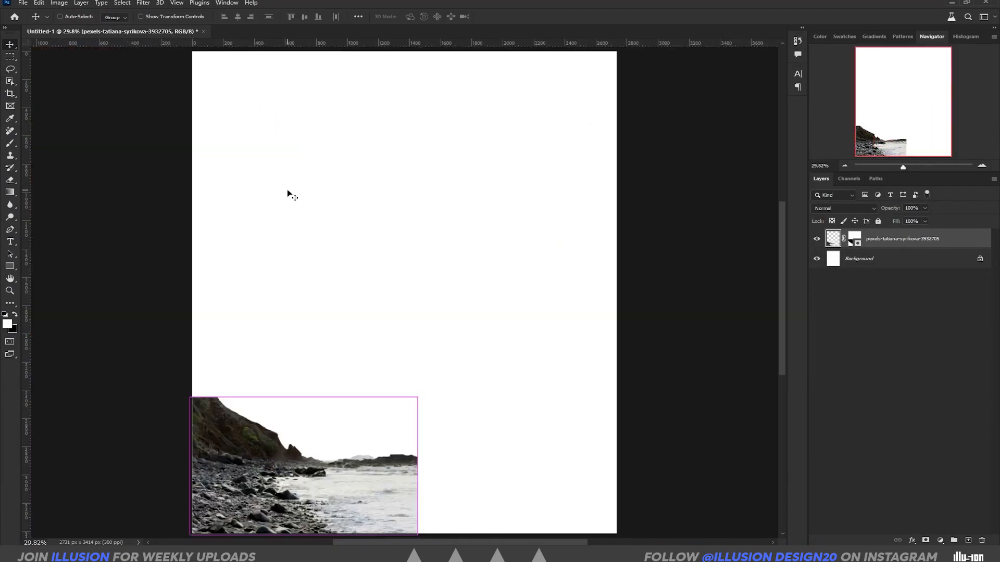
- Convert the beach layer to a smart object and place a duplicate beside it against the canvas's far side
{"action": "right_click", "coordinate": [896, 239]}
{"action": "left_click", "coordinate": [921, 432]}
{"action": "left_click_drag", "start_coordinate": [423, 485], "coordinate": [550, 482]}
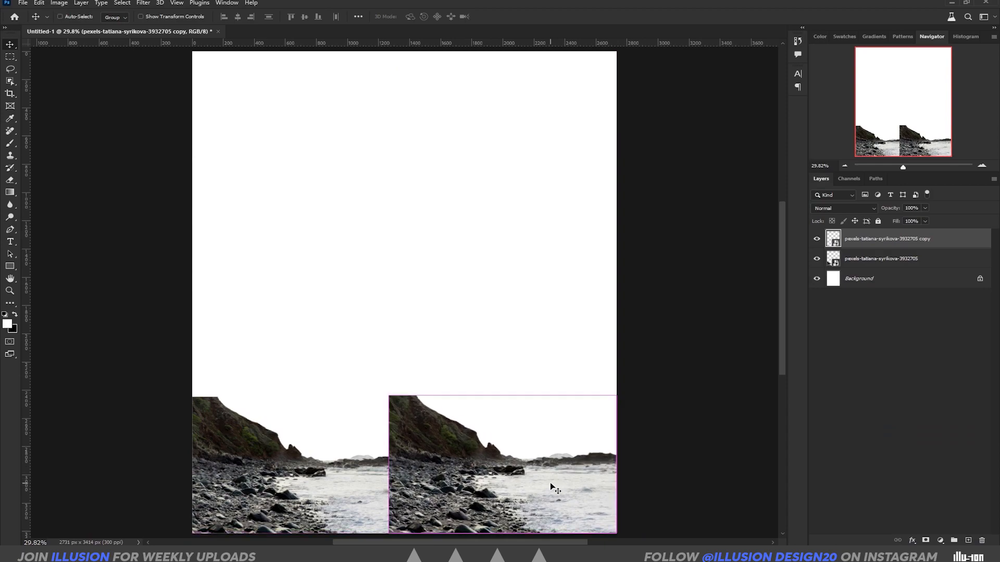
- Flip the beach copy horizontally, enlarge it, and fit it into the lower-right corner of the canvas
{"action": "key", "text": "ctrl+t"}
{"action": "right_click", "coordinate": [550, 483]}
{"action": "left_click", "coordinate": [578, 465]}
{"action": "left_click_drag", "start_coordinate": [616, 397], "coordinate": [666, 367]}
{"action": "mouse_move", "coordinate": [535, 425]}
{"action": "left_mouse_down"}
{"action": "mouse_move", "coordinate": [533, 391]}
{"action": "mouse_move", "coordinate": [476, 393]}
{"action": "mouse_move", "coordinate": [486, 392]}
{"action": "left_mouse_up"}
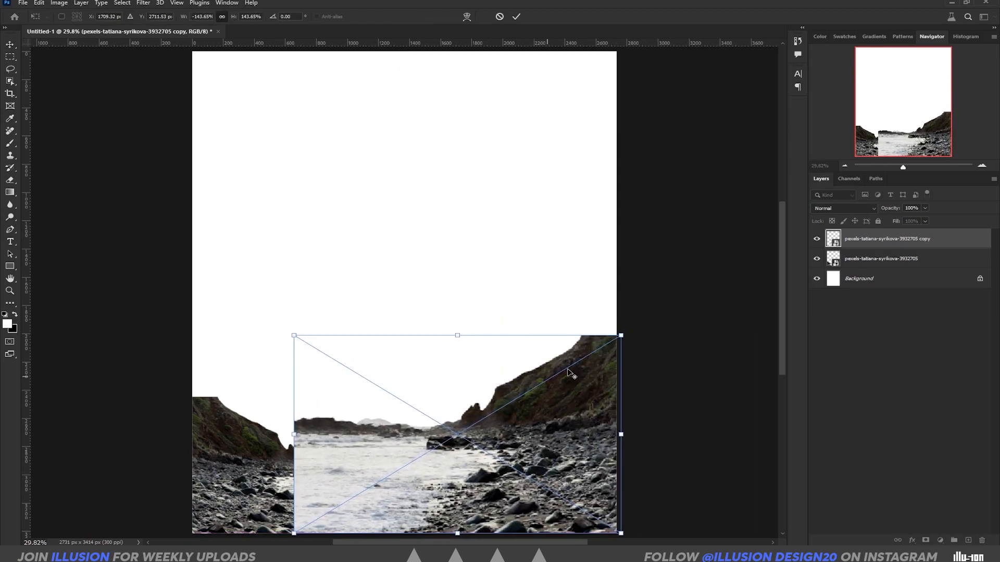
{"action": "left_click_drag", "start_coordinate": [290, 335], "coordinate": [313, 350]}
{"action": "key", "text": "Return"}
- Add a layer mask to the beach copy and brush away its far shoreline where it overlaps the original
{"action": "left_click", "coordinate": [925, 540]}
{"action": "key", "text": "b"}
{"action": "left_click_drag", "start_coordinate": [344, 391], "coordinate": [336, 411]}
{"action": "key", "text": "bracketleft"}
{"action": "key", "text": "bracketleft"}
{"action": "key", "text": "bracketleft"}
{"action": "key", "text": "bracketleft"}
{"action": "key", "text": "bracketleft"}
{"action": "key", "text": "bracketleft"}
{"action": "key", "text": "bracketleft"}
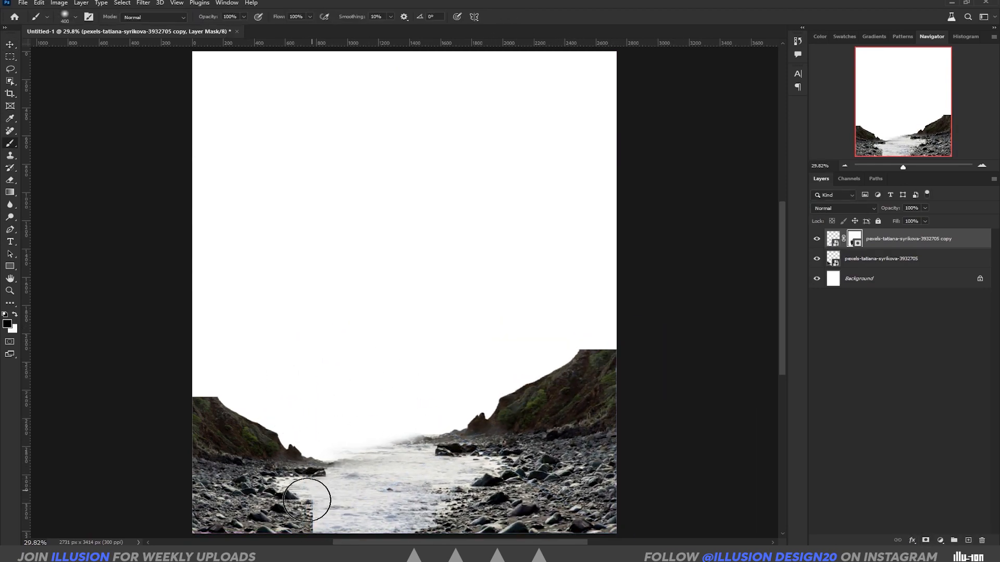
- Refine the masks with a smaller soft brush, blending the far bank and water seam and softening the cliff tops
{"action": "mouse_move", "coordinate": [464, 434]}
{"action": "left_mouse_down"}
{"action": "mouse_move", "coordinate": [295, 436]}
{"action": "mouse_move", "coordinate": [453, 433]}
{"action": "left_mouse_up"}
{"action": "key", "text": "x"}
{"action": "key", "text": "x"}
{"action": "left_click_drag", "start_coordinate": [463, 439], "coordinate": [449, 441]}
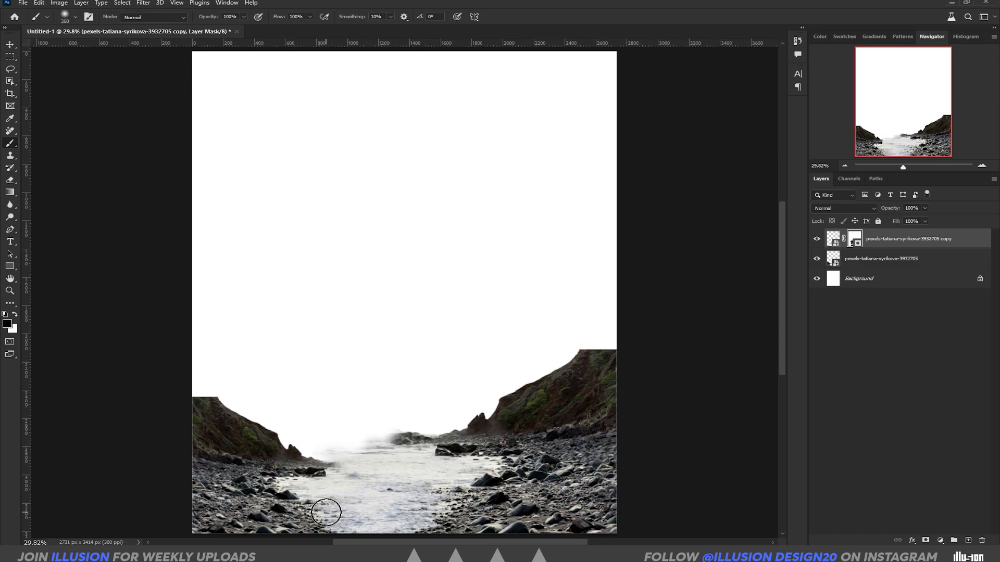
{"action": "left_click", "coordinate": [869, 266]}
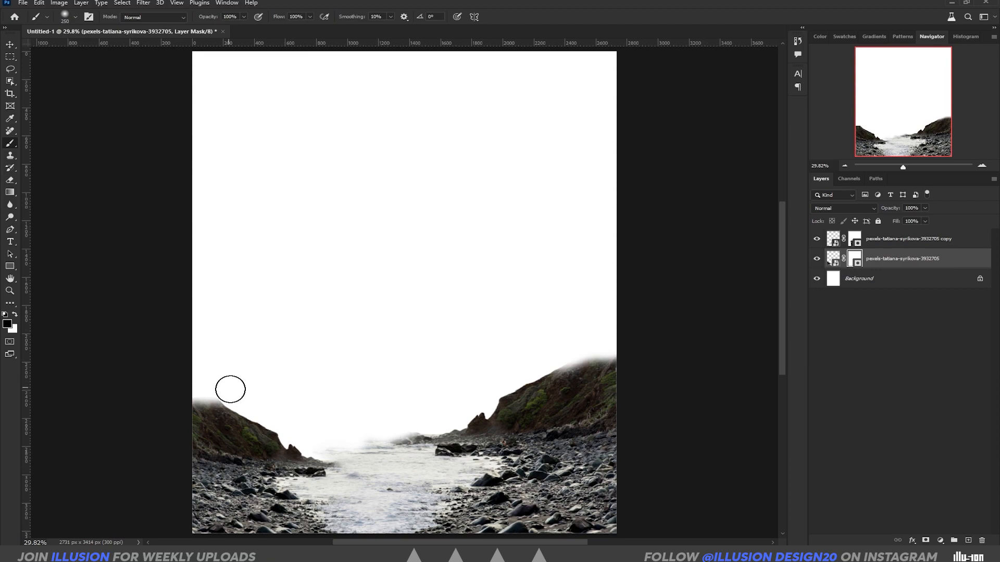
- Place the SeekPng.com_pine-tree-png_238252 image as an embedded layer and move it below both beach layers
{"action": "left_click", "coordinate": [23, 3]}
{"action": "left_click", "coordinate": [47, 180]}
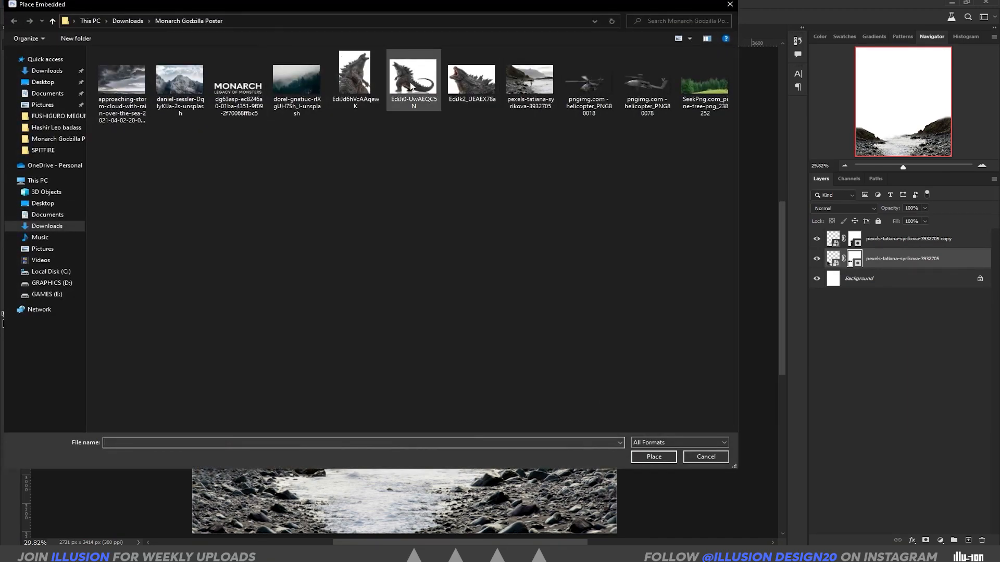
{"action": "double_click", "coordinate": [701, 85]}
{"action": "left_click_drag", "start_coordinate": [421, 243], "coordinate": [421, 344]}
{"action": "key", "text": "Return"}
{"action": "left_click_drag", "start_coordinate": [916, 259], "coordinate": [915, 287]}
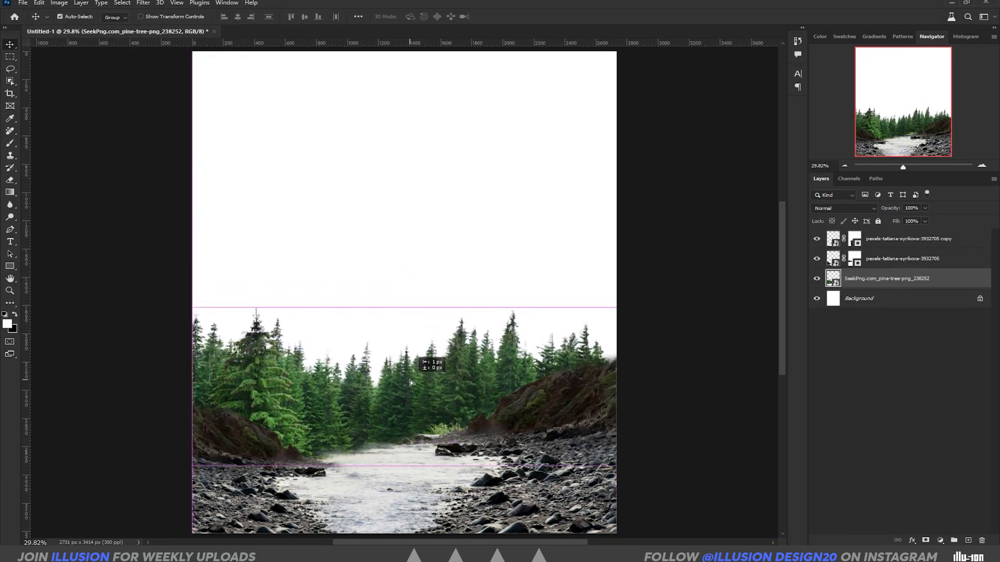
- Enlarge the pine trees and position them behind the rocky banks across the canvas width
{"action": "left_click_drag", "start_coordinate": [408, 376], "coordinate": [408, 398]}
{"action": "key", "text": "ctrl+t"}
{"action": "left_click_drag", "start_coordinate": [617, 330], "coordinate": [674, 307]}
{"action": "mouse_move", "coordinate": [547, 347]}
{"action": "left_mouse_down"}
{"action": "mouse_move", "coordinate": [560, 360]}
{"action": "mouse_move", "coordinate": [561, 344]}
{"action": "left_mouse_up"}
{"action": "left_click_drag", "start_coordinate": [688, 304], "coordinate": [653, 316]}
{"action": "left_click_drag", "start_coordinate": [571, 352], "coordinate": [564, 344]}
{"action": "key", "text": "Return"}
- Paint the beach copy's mask with a soft brush at 21% flow to blend the far waterline
{"action": "left_click", "coordinate": [855, 243]}
{"action": "key", "text": "b"}
{"action": "scroll", "coordinate": [328, 453], "scroll_direction": "up", "scroll_amount": 3}
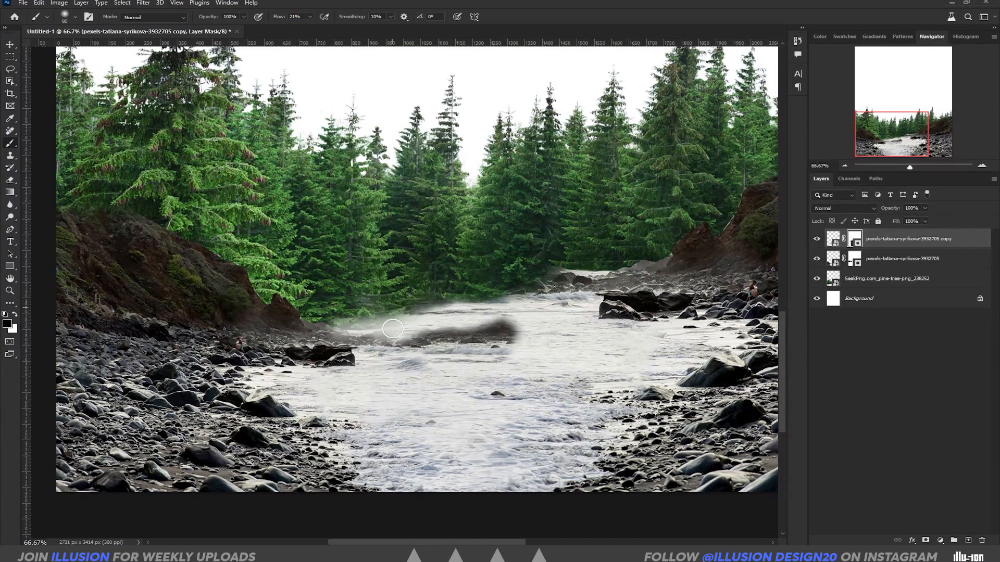
{"action": "key", "text": "ctrl+minus"}
{"action": "key", "text": "ctrl+minus"}
{"action": "key", "text": "ctrl+minus"}
{"action": "key", "text": "ctrl+minus"}
{"action": "key", "text": "ctrl+plus"}
{"action": "key", "text": "ctrl+plus"}
{"action": "key", "text": "ctrl+plus"}
{"action": "key", "text": "ctrl+plus"}
{"action": "key", "text": "ctrl+plus"}
{"action": "key", "text": "bracketright"}
{"action": "key", "text": "bracketright"}
{"action": "mouse_move", "coordinate": [558, 358]}
{"action": "left_mouse_down"}
{"action": "mouse_move", "coordinate": [488, 362]}
{"action": "mouse_move", "coordinate": [529, 372]}
{"action": "mouse_move", "coordinate": [496, 367]}
{"action": "mouse_move", "coordinate": [477, 346]}
{"action": "mouse_move", "coordinate": [613, 362]}
{"action": "left_mouse_up"}
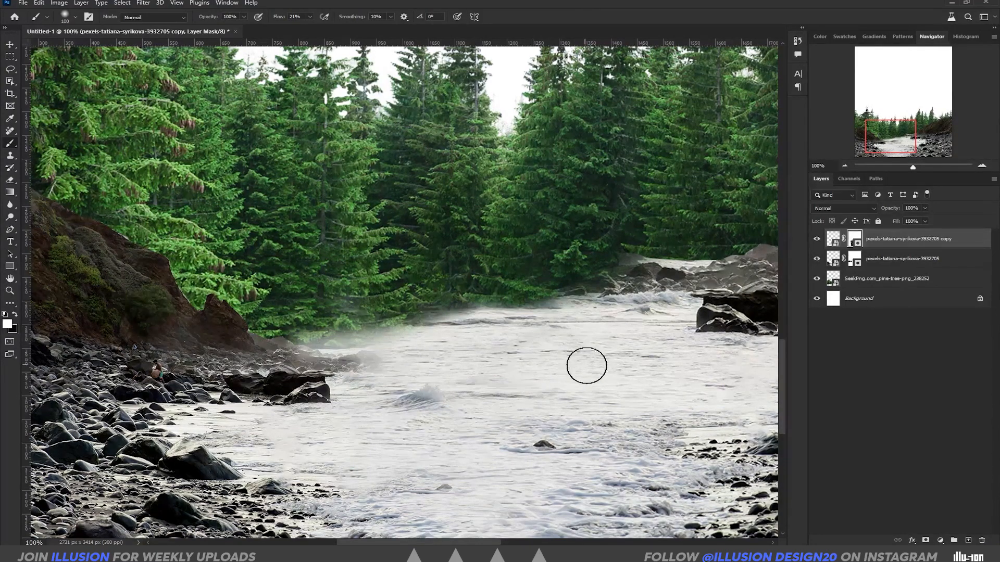
- Place the roaring Godzilla image with the full curled tail as a new layer and rasterize it
{"action": "key", "text": "ctrl+0"}
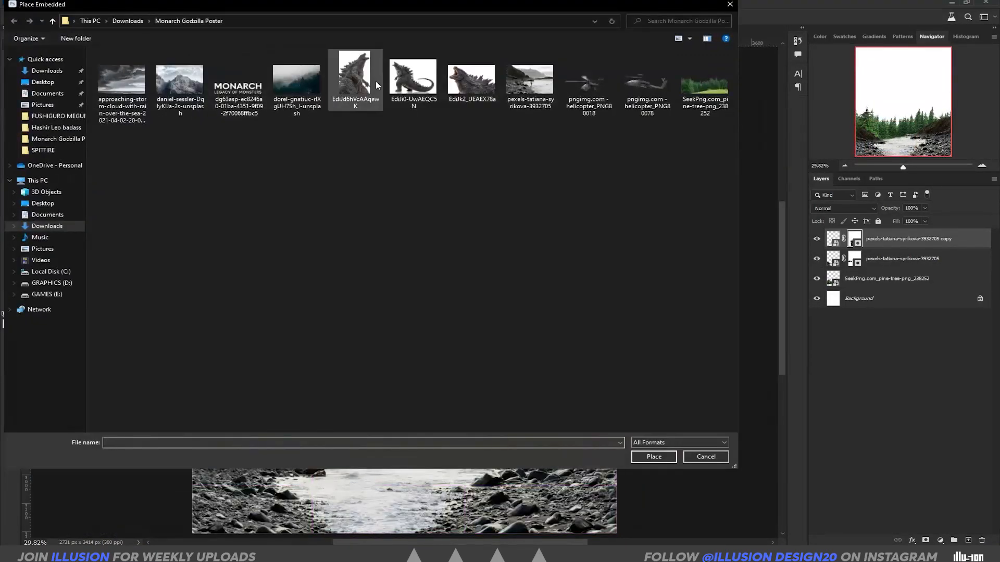
{"action": "left_click", "coordinate": [412, 83]}
{"action": "right_click", "coordinate": [894, 264]}
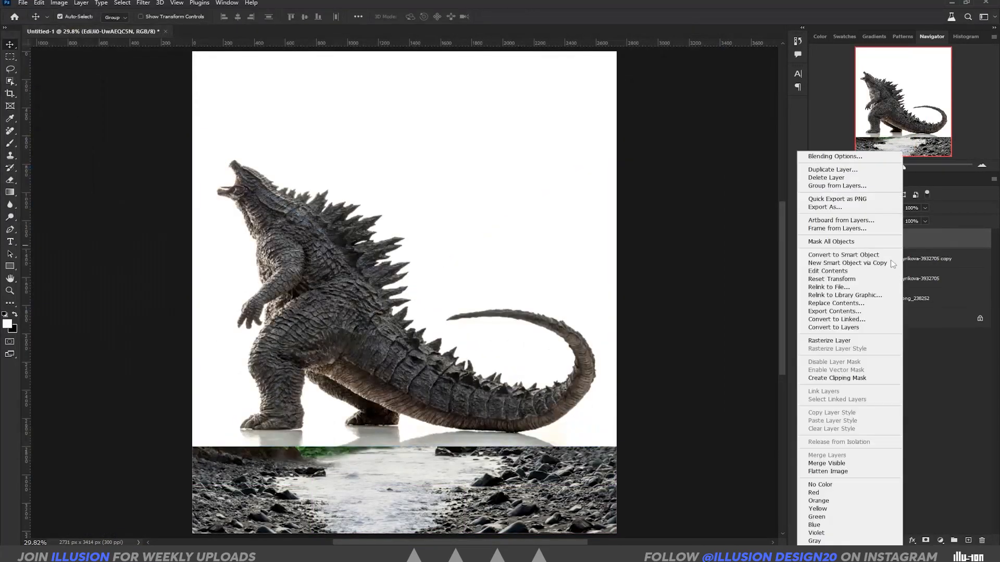
{"action": "left_click", "coordinate": [851, 342]}
- Remove the Godzilla layer's background and position the cutout above the trees over a black color fill
{"action": "left_click", "coordinate": [227, 3]}
{"action": "left_click", "coordinate": [250, 302]}
{"action": "left_click", "coordinate": [629, 223]}
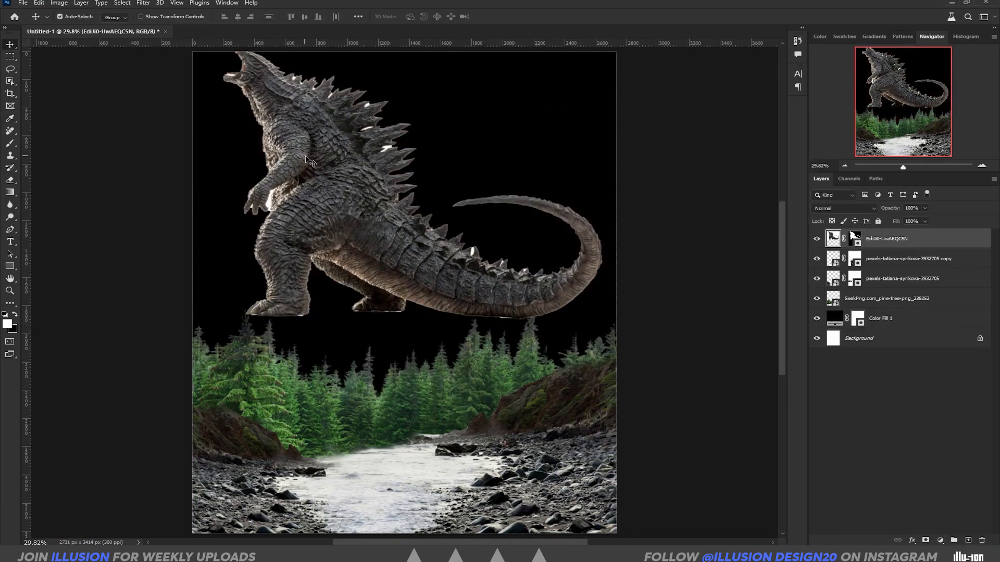
{"action": "left_click_drag", "start_coordinate": [309, 162], "coordinate": [303, 167]}
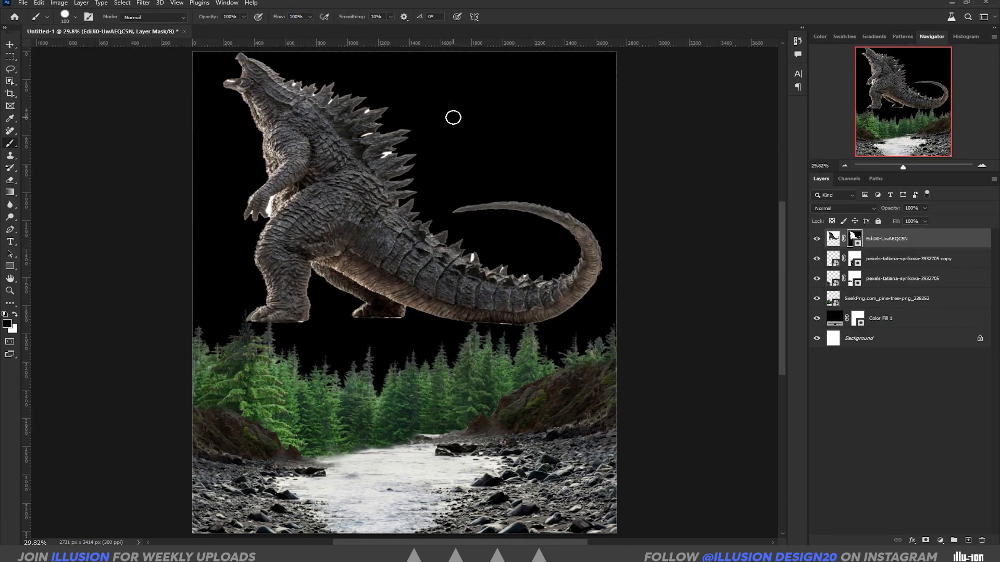
- Paint black on Godzilla's mask to erase the leftover white patches between the back and tail spikes
{"action": "key", "text": "ctrl+plus"}
{"action": "key", "text": "ctrl+plus"}
{"action": "key", "text": "ctrl+plus"}
{"action": "key", "text": "ctrl+plus"}
{"action": "key", "text": "ctrl+plus"}
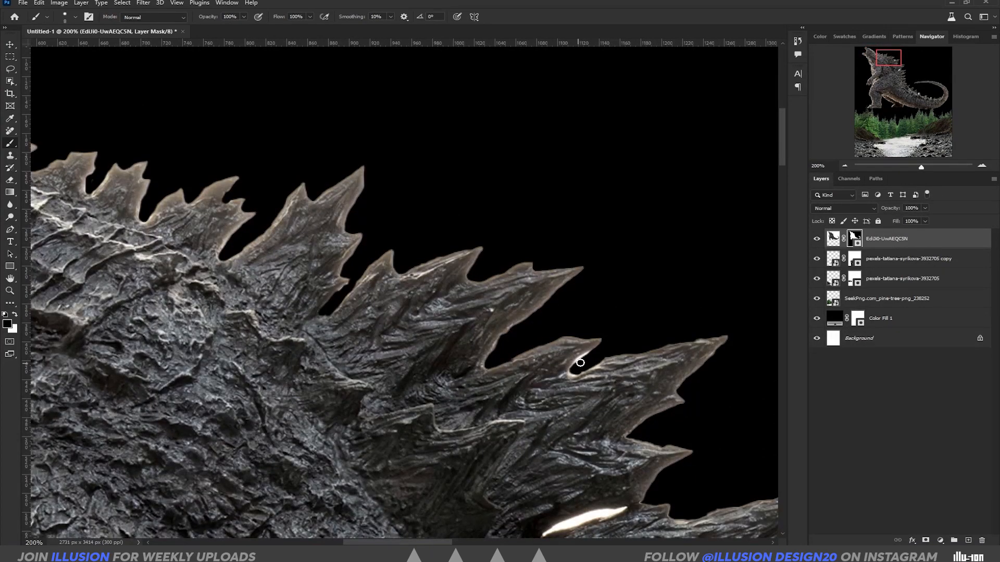
{"action": "left_click_drag", "start_coordinate": [492, 328], "coordinate": [504, 328]}
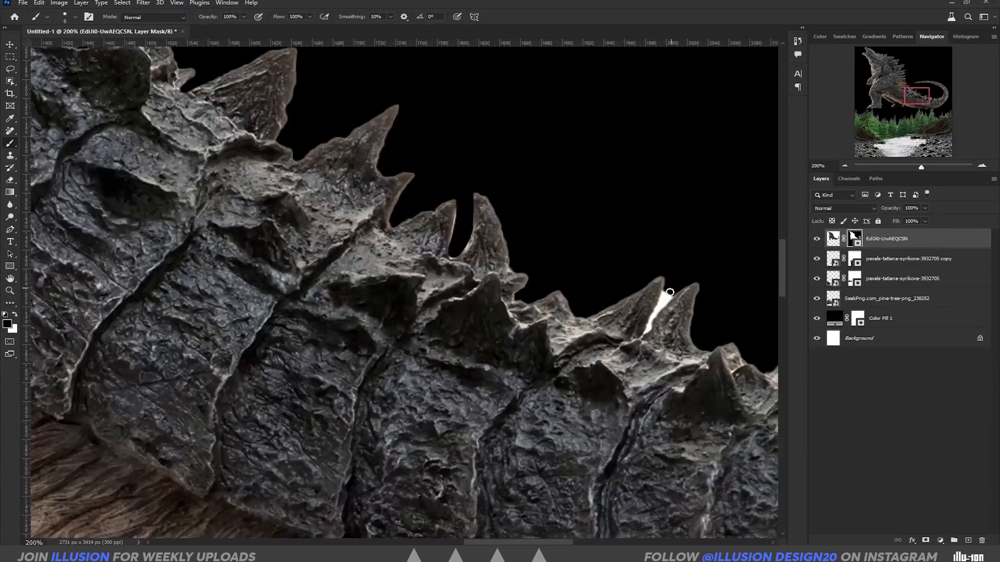
{"action": "left_click_drag", "start_coordinate": [553, 277], "coordinate": [427, 277]}
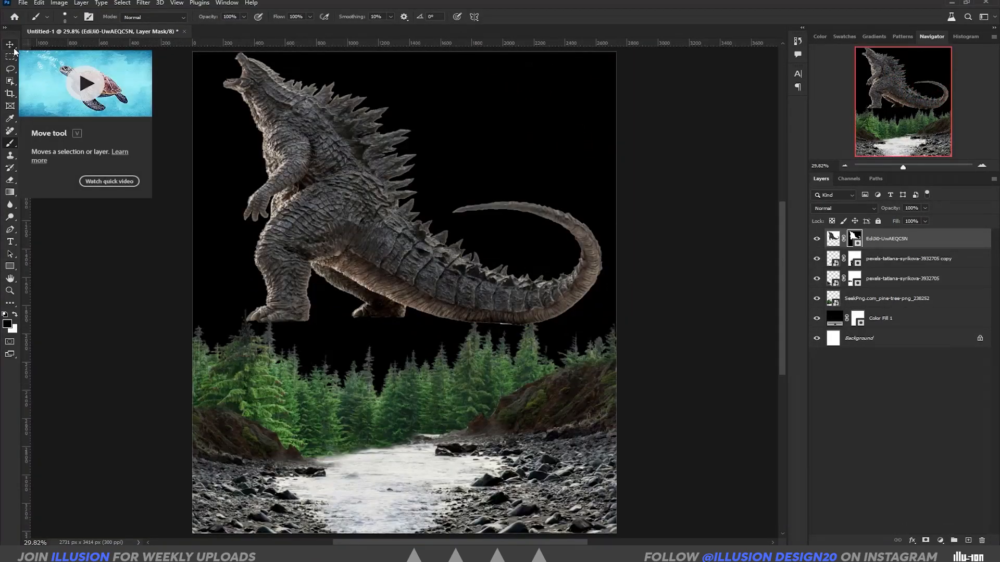
- Convert the Godzilla layer to a smart object, rename it GODZILLA, and label it blue
{"action": "right_click", "coordinate": [883, 240]}
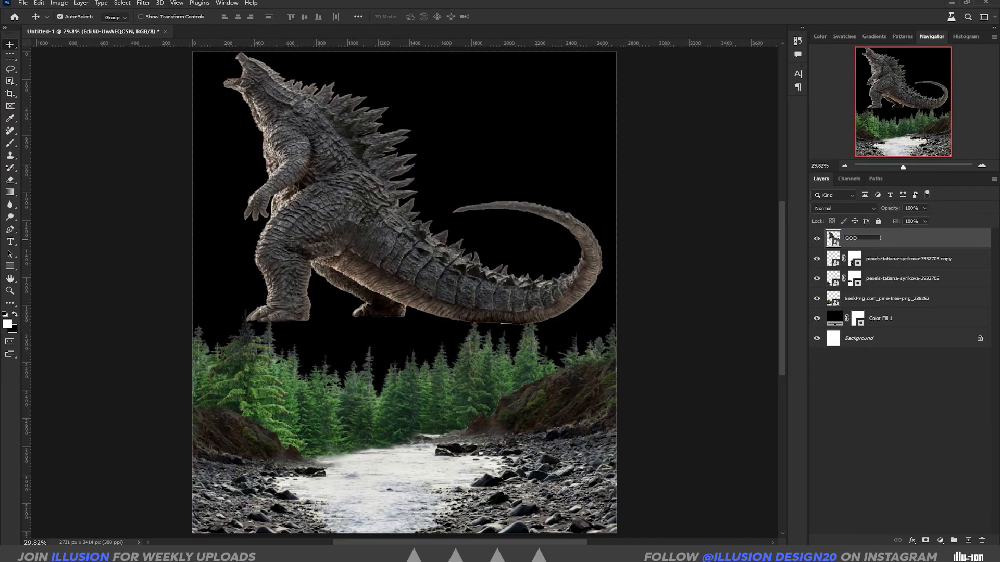
{"action": "type", "text": "ZILLA"}
{"action": "key", "text": "Return"}
{"action": "right_click", "coordinate": [858, 240]}
{"action": "left_click", "coordinate": [880, 526]}
- Rename the beach layers ROCKS RIGHT and ROCKS LEFT, labeling them orange and yellow respectively
{"action": "left_click", "coordinate": [829, 260]}
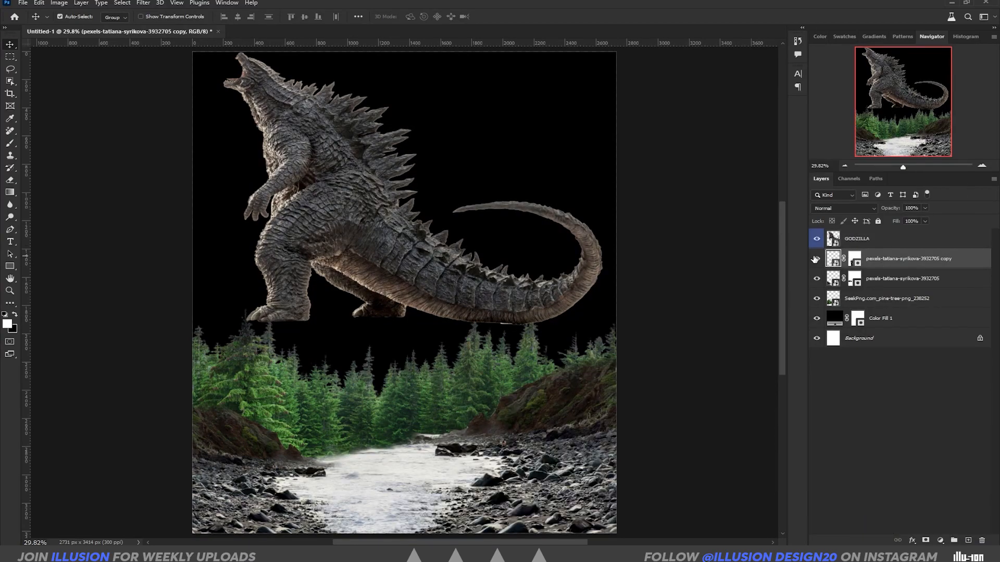
{"action": "double_click", "coordinate": [902, 279]}
{"action": "type", "text": "ROCKS LEFTR"}
{"action": "key", "text": "Return"}
{"action": "right_click", "coordinate": [911, 279]}
{"action": "left_click", "coordinate": [873, 511]}
{"action": "right_click", "coordinate": [911, 260]}
{"action": "left_click", "coordinate": [865, 502]}
{"action": "double_click", "coordinate": [892, 278]}
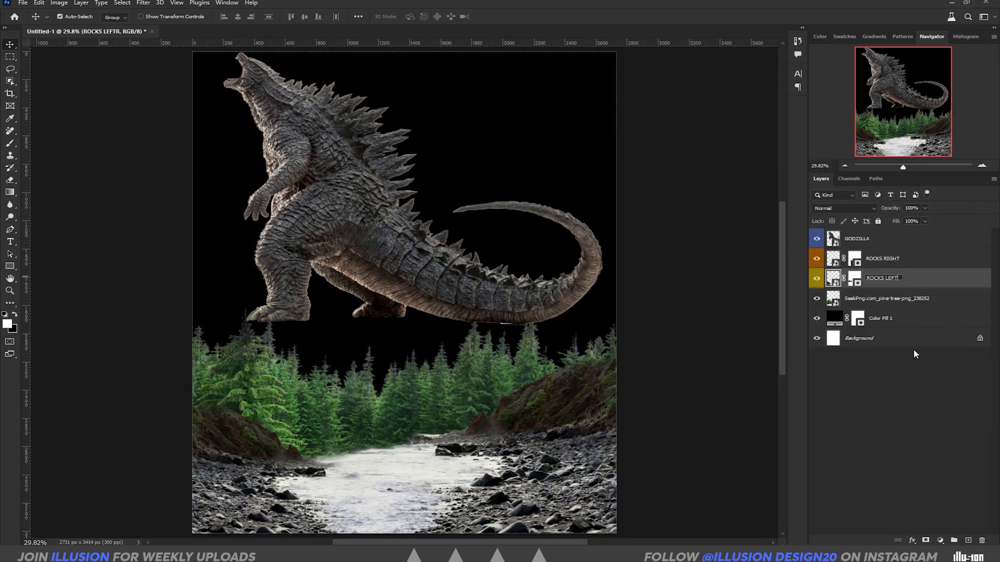
{"action": "key", "text": "Return"}
- Rename the pine tree layer TREES and label it green
{"action": "double_click", "coordinate": [886, 298]}
{"action": "type", "text": "TREES"}
{"action": "key", "text": "Return"}
{"action": "right_click", "coordinate": [885, 298]}
{"action": "left_click", "coordinate": [911, 520]}
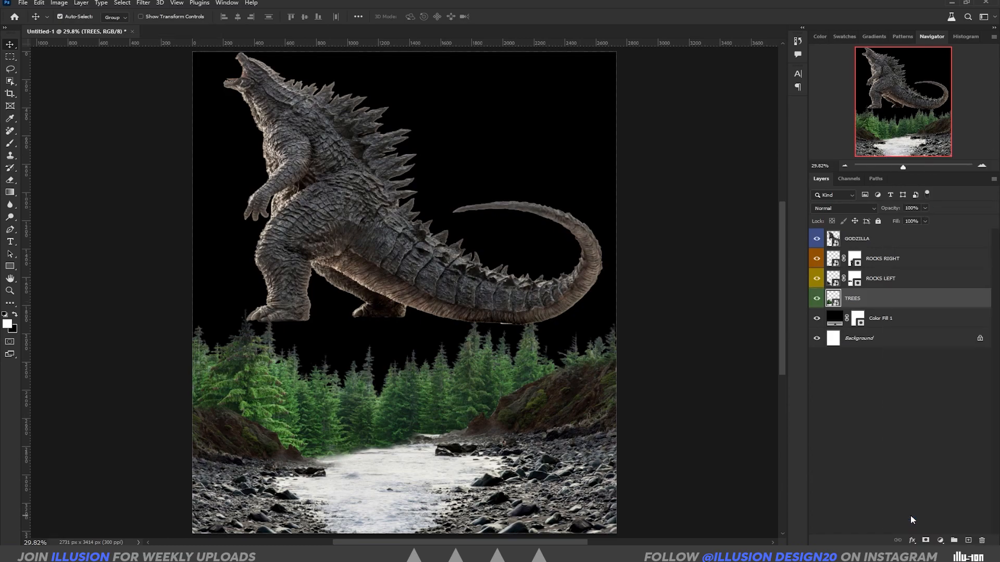
- Flip Godzilla horizontally, enlarge it, and position it standing in the river at the centre of the scene
{"action": "left_click_drag", "start_coordinate": [352, 181], "coordinate": [364, 341]}
{"action": "key", "text": "ctrl+t"}
{"action": "right_click", "coordinate": [364, 340]}
{"action": "left_click", "coordinate": [396, 520]}
{"action": "left_click_drag", "start_coordinate": [617, 210], "coordinate": [726, 133]}
{"action": "left_click_drag", "start_coordinate": [599, 246], "coordinate": [417, 169]}
{"action": "left_click_drag", "start_coordinate": [525, 54], "coordinate": [496, 75]}
{"action": "left_click_drag", "start_coordinate": [424, 129], "coordinate": [411, 139]}
{"action": "key", "text": "Return"}
{"action": "key", "text": "ctrl+minus"}
{"action": "left_click_drag", "start_coordinate": [376, 245], "coordinate": [380, 245]}
- Place the rocky mountain photo with the cloudy sky as a new layer and rasterize it
{"action": "left_click", "coordinate": [23, 3]}
{"action": "left_click", "coordinate": [42, 182]}
{"action": "double_click", "coordinate": [240, 86]}
{"action": "right_click", "coordinate": [926, 243]}
{"action": "left_click", "coordinate": [870, 341]}
- Try to remove the mountain photo's background with the automatic quick action
{"action": "left_click", "coordinate": [228, 3]}
{"action": "left_click", "coordinate": [288, 300]}
{"action": "scroll", "coordinate": [630, 224], "scroll_direction": "down", "scroll_amount": 2}
{"action": "left_click", "coordinate": [628, 223]}
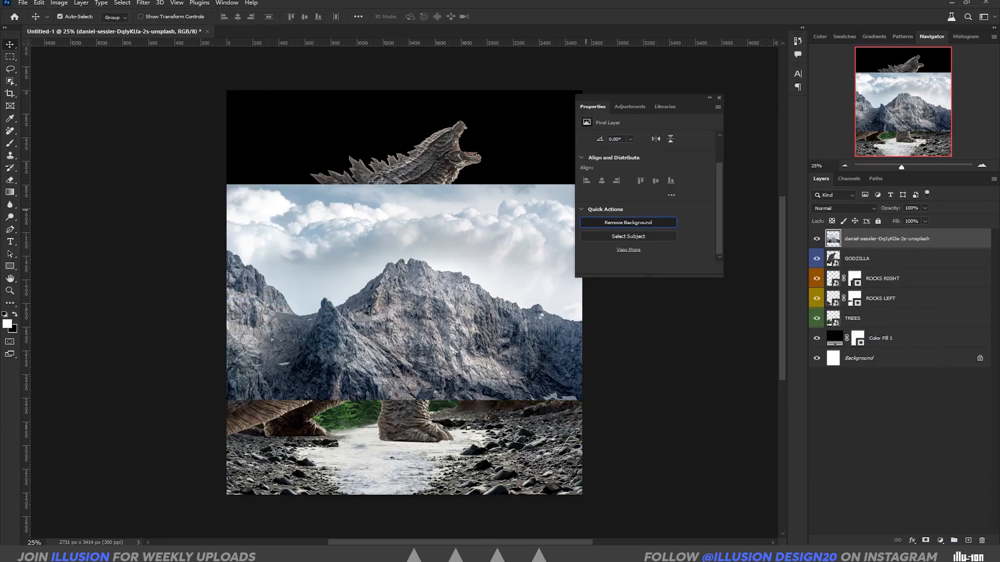
{"action": "left_click", "coordinate": [719, 97]}
- Isolate the mountains from their cloudy sky with Quick Selection and move them as a smart object beneath the TREES layer
{"action": "left_click_drag", "start_coordinate": [10, 69], "coordinate": [11, 82]}
{"action": "left_click", "coordinate": [10, 82]}
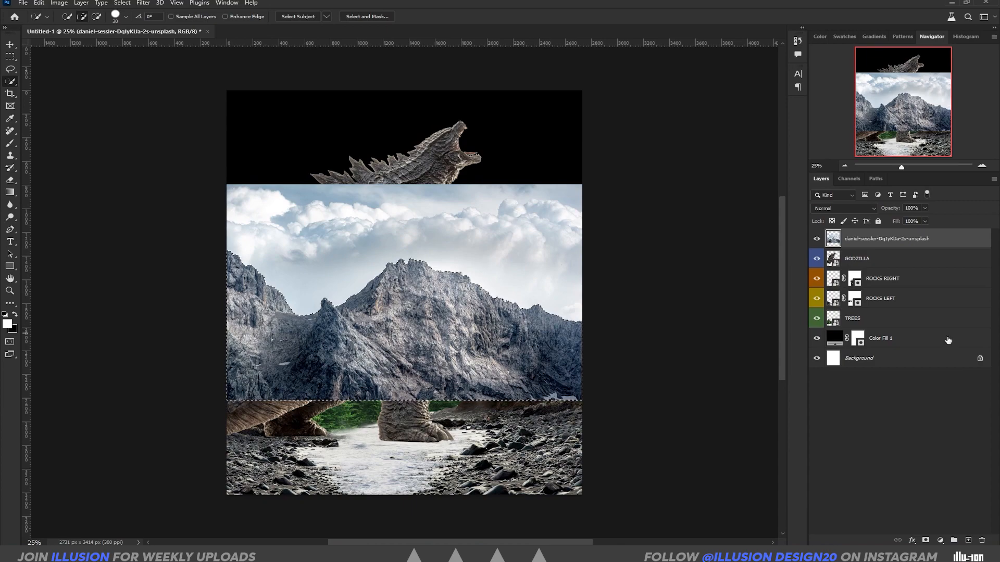
{"action": "right_click", "coordinate": [940, 243]}
{"action": "left_click", "coordinate": [915, 428]}
{"action": "left_click_drag", "start_coordinate": [938, 240], "coordinate": [935, 328]}
- Scale the mountains and position them on the horizon behind Godzilla and the trees
{"action": "left_click_drag", "start_coordinate": [474, 285], "coordinate": [325, 302]}
{"action": "key", "text": "ctrl+t"}
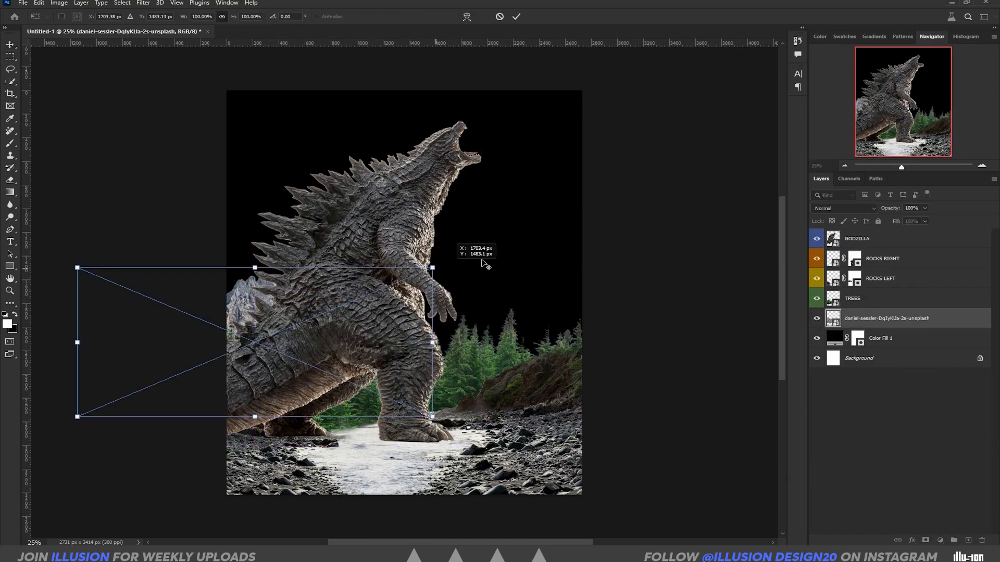
{"action": "left_click_drag", "start_coordinate": [432, 267], "coordinate": [521, 231]}
{"action": "left_click_drag", "start_coordinate": [448, 304], "coordinate": [550, 334]}
{"action": "left_click_drag", "start_coordinate": [640, 257], "coordinate": [600, 196]}
{"action": "left_click_drag", "start_coordinate": [575, 315], "coordinate": [559, 349]}
{"action": "left_click_drag", "start_coordinate": [592, 209], "coordinate": [598, 219]}
{"action": "left_click_drag", "start_coordinate": [574, 245], "coordinate": [532, 265]}
{"action": "left_click_drag", "start_coordinate": [476, 334], "coordinate": [511, 319]}
{"action": "left_click_drag", "start_coordinate": [567, 252], "coordinate": [574, 246]}
{"action": "key", "text": "Return"}
- Place the approaching-storm-cloud photo as a new layer beneath the trees and scale it to fill the canvas
{"action": "left_click", "coordinate": [23, 3]}
{"action": "left_click", "coordinate": [44, 192]}
{"action": "double_click", "coordinate": [128, 95]}
{"action": "left_click_drag", "start_coordinate": [583, 184], "coordinate": [485, 106]}
{"action": "key", "text": "Return"}
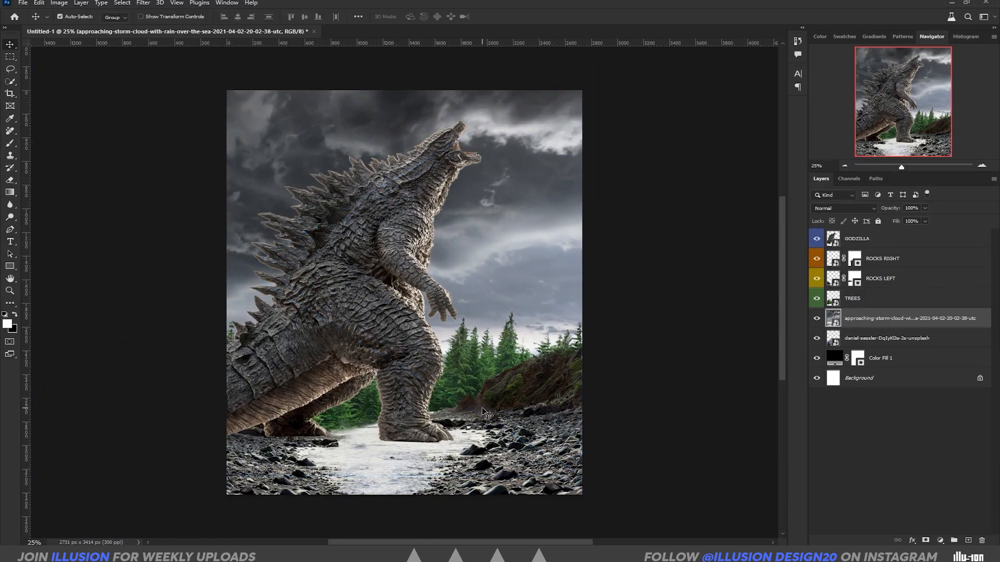
- Move the storm cloud layer beneath the mountain layer, compare the view with each layer hidden, and delete the mountains
{"action": "left_click_drag", "start_coordinate": [917, 318], "coordinate": [926, 342]}
{"action": "left_click", "coordinate": [817, 318]}
{"action": "left_click", "coordinate": [817, 319]}
{"action": "left_click", "coordinate": [816, 318]}
{"action": "left_click", "coordinate": [817, 318]}
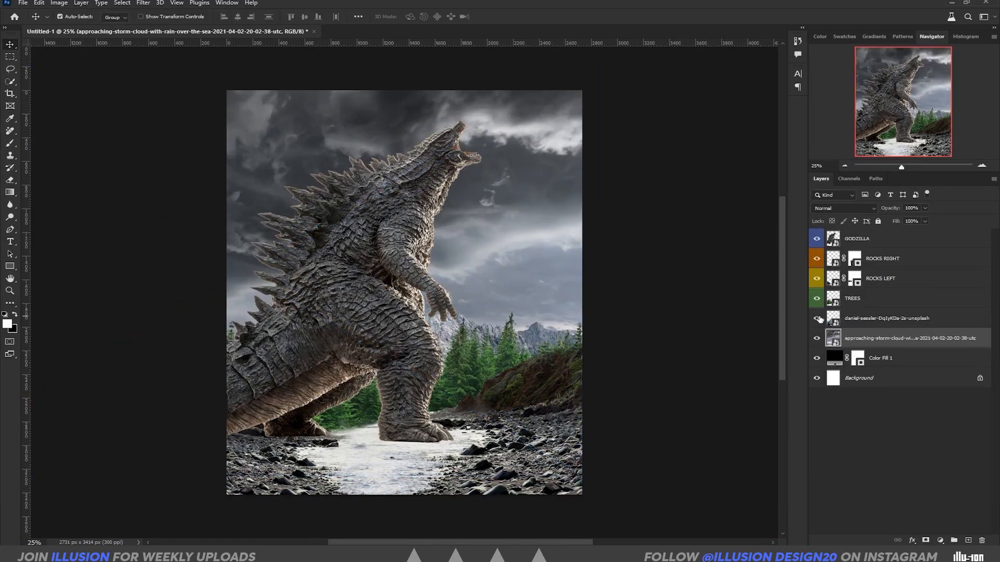
{"action": "left_click", "coordinate": [817, 339]}
{"action": "left_click", "coordinate": [816, 339]}
{"action": "left_click", "coordinate": [864, 318]}
{"action": "key", "text": "Delete"}
{"action": "key", "text": "ctrl+j"}
{"action": "key", "text": "ctrl+t"}
{"action": "key", "text": "Escape"}
{"action": "key", "text": "ctrl+z"}
- Duplicate the TREES layer, flip the copy horizontally, and place it higher up behind the original trees
{"action": "left_click", "coordinate": [502, 355]}
{"action": "key", "text": "ctrl+j"}
{"action": "key", "text": "ctrl+t"}
{"action": "right_click", "coordinate": [513, 333]}
{"action": "left_click", "coordinate": [536, 480]}
{"action": "left_click_drag", "start_coordinate": [537, 353], "coordinate": [564, 311]}
{"action": "key", "text": "Return"}
{"action": "left_click_drag", "start_coordinate": [928, 302], "coordinate": [928, 327]}
{"action": "left_click_drag", "start_coordinate": [521, 317], "coordinate": [502, 316]}
- Preview darker blend modes on the flipped trees copy and nudge Godzilla slightly to the lower right
{"action": "left_click_drag", "start_coordinate": [890, 208], "coordinate": [863, 216]}
{"action": "left_click", "coordinate": [886, 299]}
{"action": "left_click", "coordinate": [844, 208]}
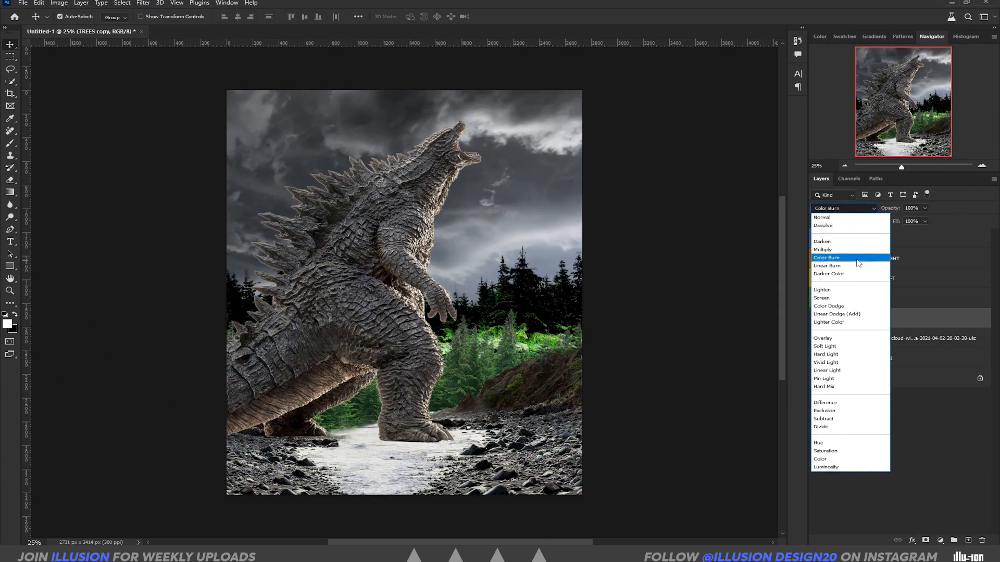
{"action": "key", "text": "Escape"}
{"action": "mouse_move", "coordinate": [395, 238]}
{"action": "left_mouse_down"}
{"action": "mouse_move", "coordinate": [386, 236]}
{"action": "mouse_move", "coordinate": [401, 241]}
{"action": "left_mouse_up"}
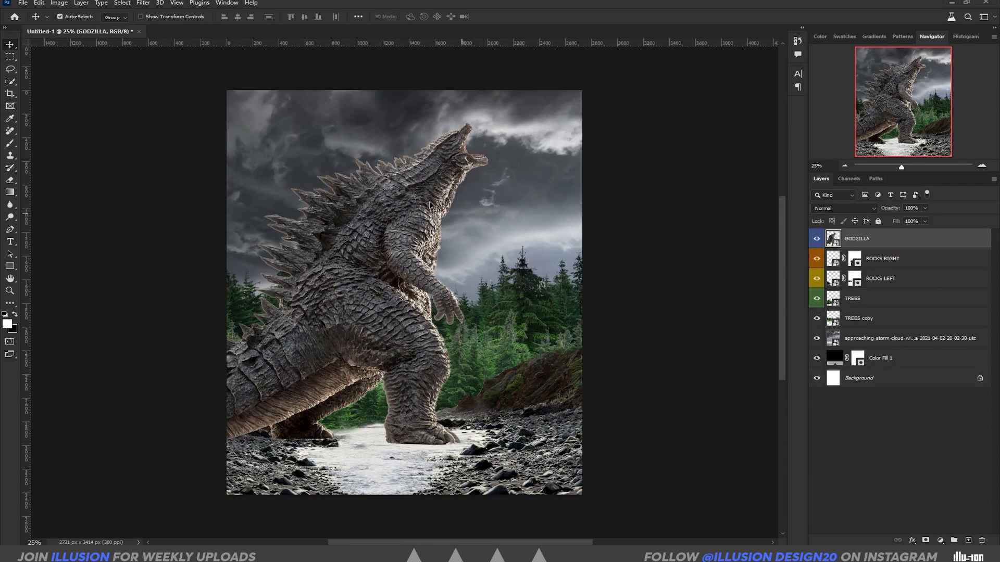
- Rename the storm photo layer CLOUDS, label it red, and put it in a group named SKY
{"action": "double_click", "coordinate": [901, 340]}
{"action": "type", "text": "CLOUDS"}
{"action": "key", "text": "Return"}
{"action": "right_click", "coordinate": [900, 341]}
{"action": "left_click", "coordinate": [849, 493]}
{"action": "key", "text": "ctrl+g"}
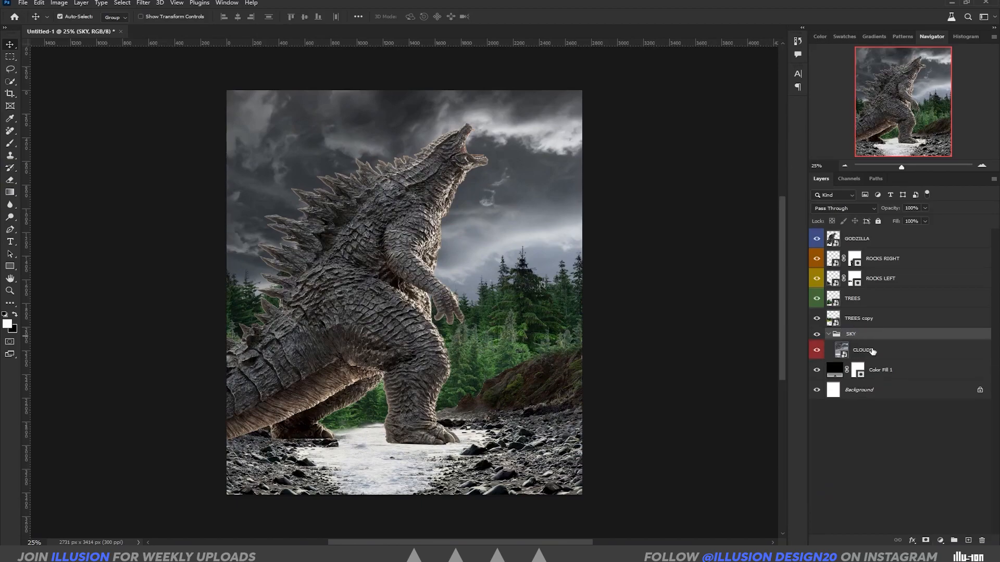
- Add an Exposure adjustment that darkens the sky, invert its mask, and clip it to the CLOUDS layer
{"action": "left_click", "coordinate": [873, 351]}
{"action": "left_click", "coordinate": [940, 540]}
{"action": "left_click", "coordinate": [935, 429]}
{"action": "left_click_drag", "start_coordinate": [645, 162], "coordinate": [616, 162]}
{"action": "left_click_drag", "start_coordinate": [646, 199], "coordinate": [658, 199]}
{"action": "left_click", "coordinate": [718, 98]}
{"action": "key", "text": "ctrl+i"}
{"action": "left_click", "coordinate": [853, 360], "text": "alt"}
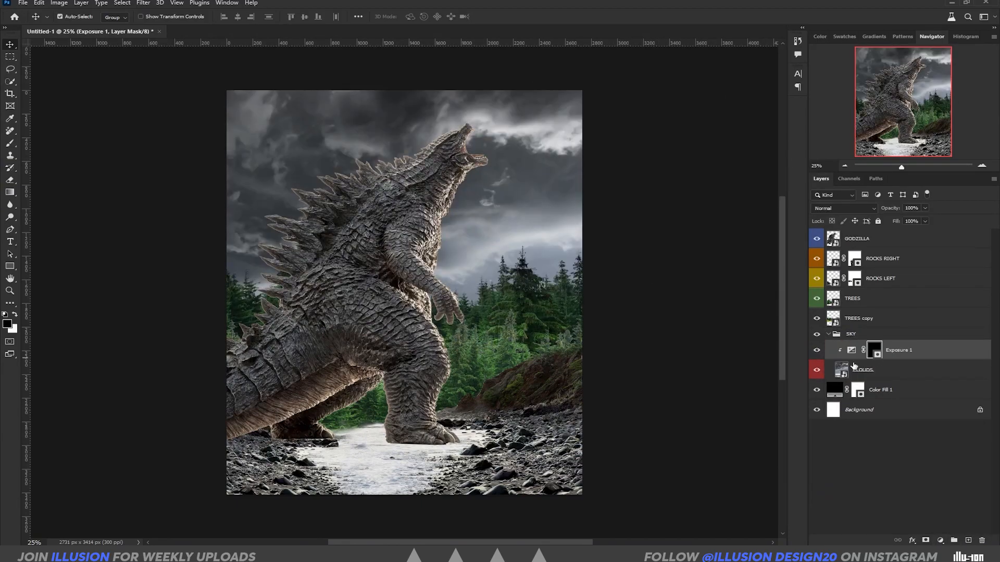
- Paint the Exposure mask with a large soft brush to darken the clouds behind Godzilla's back and head
{"action": "key", "text": "x"}
{"action": "left_click_drag", "start_coordinate": [301, 125], "coordinate": [245, 228]}
{"action": "key", "text": "ctrl+z"}
{"action": "left_click", "coordinate": [75, 17]}
{"action": "left_click_drag", "start_coordinate": [89, 70], "coordinate": [58, 69]}
{"action": "mouse_move", "coordinate": [250, 219]}
{"action": "left_mouse_down"}
{"action": "mouse_move", "coordinate": [268, 80]}
{"action": "mouse_move", "coordinate": [370, 137]}
{"action": "left_mouse_up"}
{"action": "key", "text": "x"}
{"action": "left_click_drag", "start_coordinate": [244, 303], "coordinate": [232, 283]}
{"action": "left_click_drag", "start_coordinate": [279, 18], "coordinate": [217, 27]}
{"action": "key", "text": "x"}
{"action": "mouse_move", "coordinate": [244, 292]}
{"action": "left_mouse_down"}
{"action": "mouse_move", "coordinate": [294, 241]}
{"action": "mouse_move", "coordinate": [341, 139]}
{"action": "left_mouse_up"}
{"action": "key", "text": "x"}
{"action": "key", "text": "x"}
{"action": "left_click", "coordinate": [9, 47]}
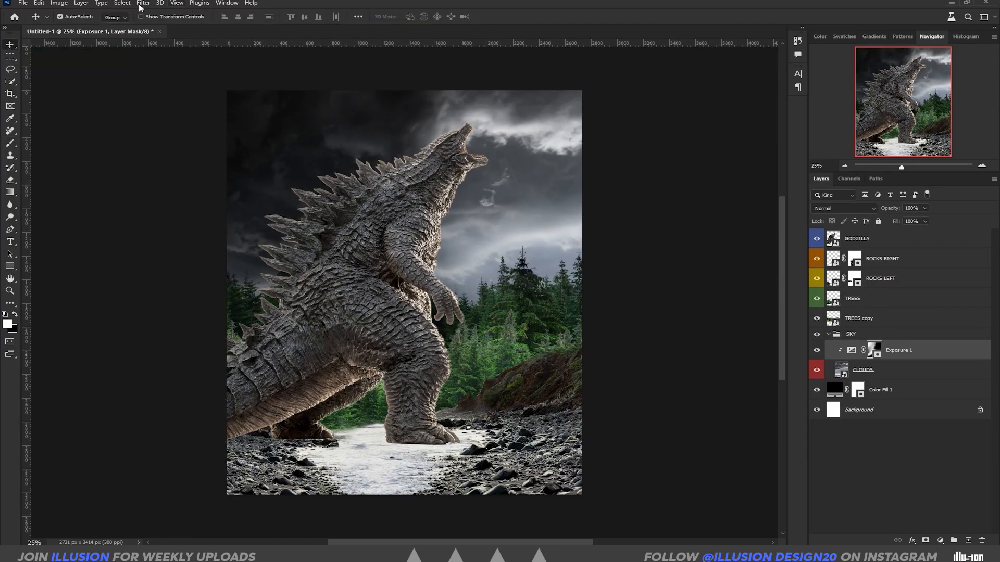
- Group the two tree layers and name the group TREES
{"action": "left_click", "coordinate": [865, 318]}
{"action": "left_click", "coordinate": [875, 304], "text": "shift"}
{"action": "key", "text": "ctrl+g"}
{"action": "double_click", "coordinate": [855, 295]}
{"action": "type", "text": "trees"}
{"action": "key", "text": "Return"}
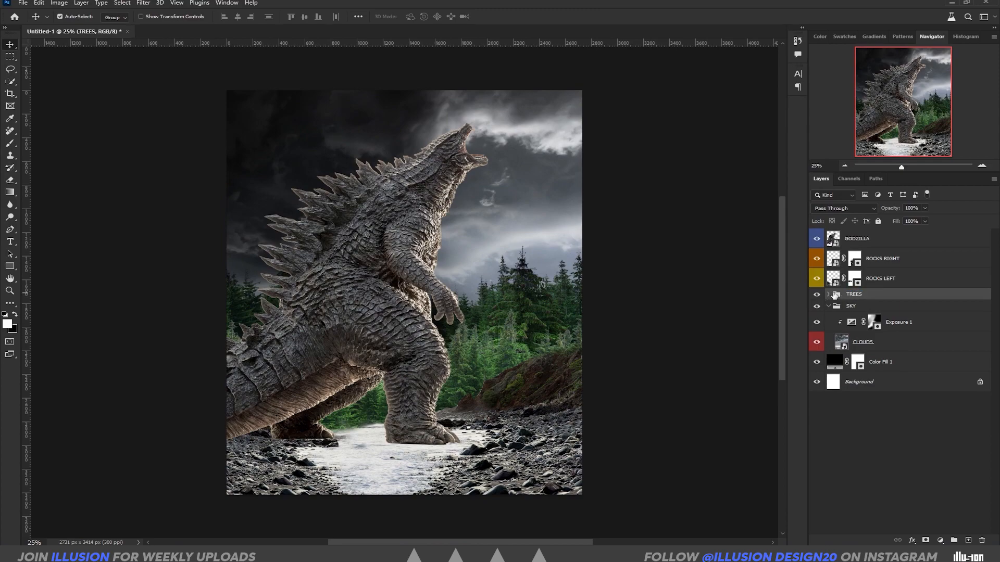
- Rename the copied trees layer TREES and set its blend mode to Multiply
{"action": "left_click", "coordinate": [827, 295]}
{"action": "left_click", "coordinate": [907, 333]}
{"action": "left_click", "coordinate": [815, 332]}
{"action": "mouse_move", "coordinate": [891, 209]}
{"action": "left_mouse_down"}
{"action": "mouse_move", "coordinate": [873, 210]}
{"action": "mouse_move", "coordinate": [906, 210]}
{"action": "left_mouse_up"}
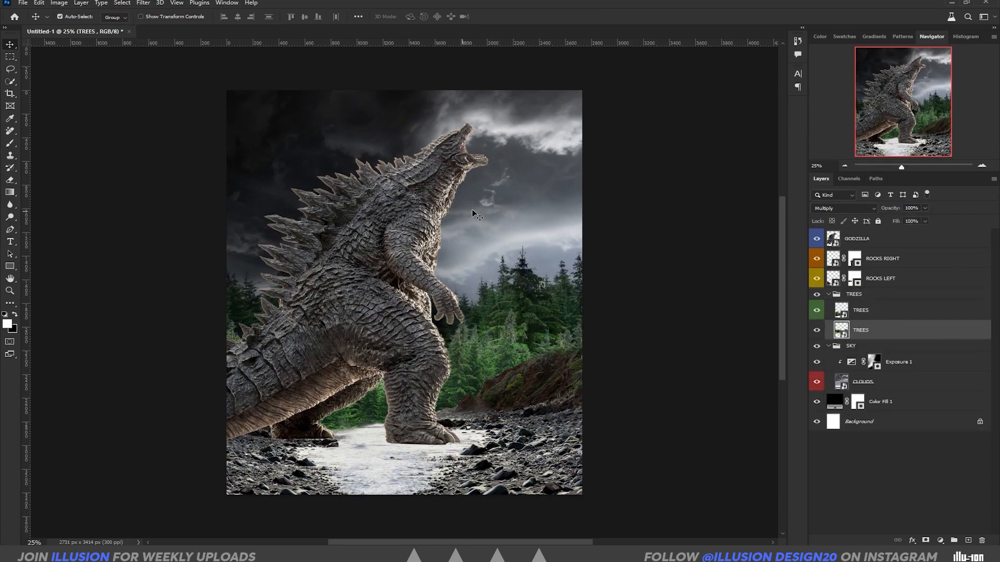
- Try a Color Balance adjustment clipped to the front trees, shifting midtones toward red and shadows toward magenta
{"action": "left_click", "coordinate": [940, 540]}
{"action": "left_click", "coordinate": [933, 458]}
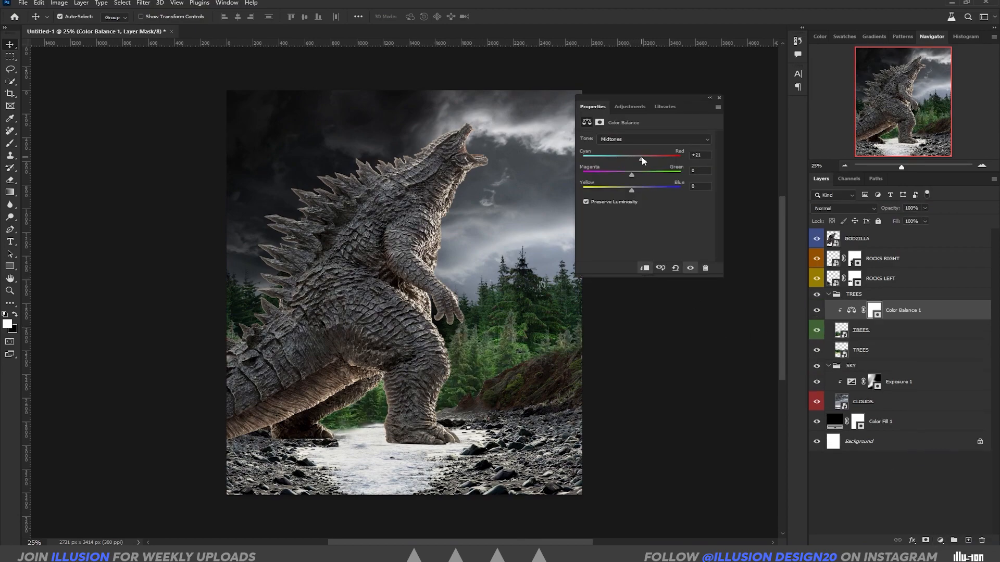
{"action": "left_click", "coordinate": [654, 139]}
{"action": "left_click", "coordinate": [638, 169]}
{"action": "left_click_drag", "start_coordinate": [632, 159], "coordinate": [645, 175]}
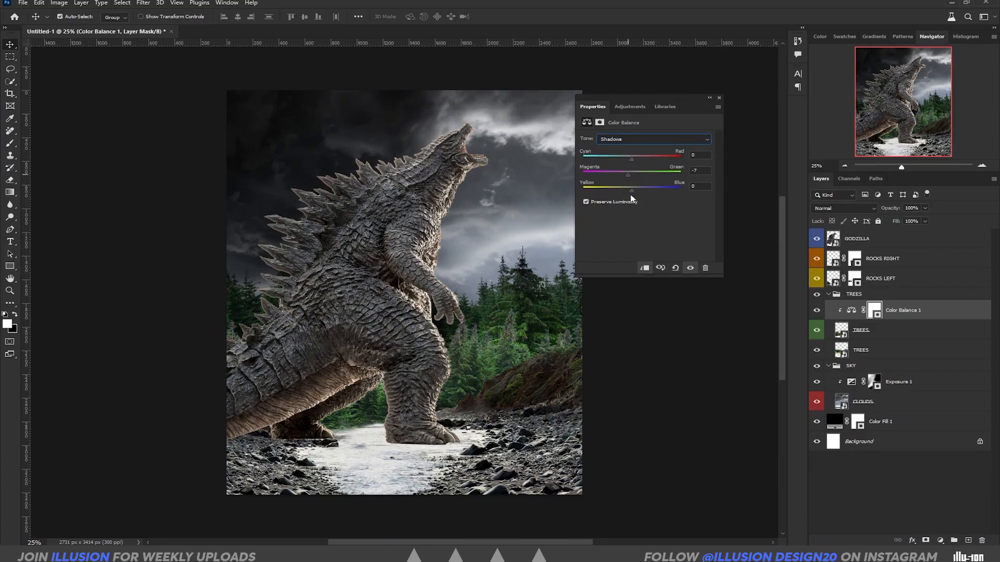
{"action": "left_click", "coordinate": [720, 100]}
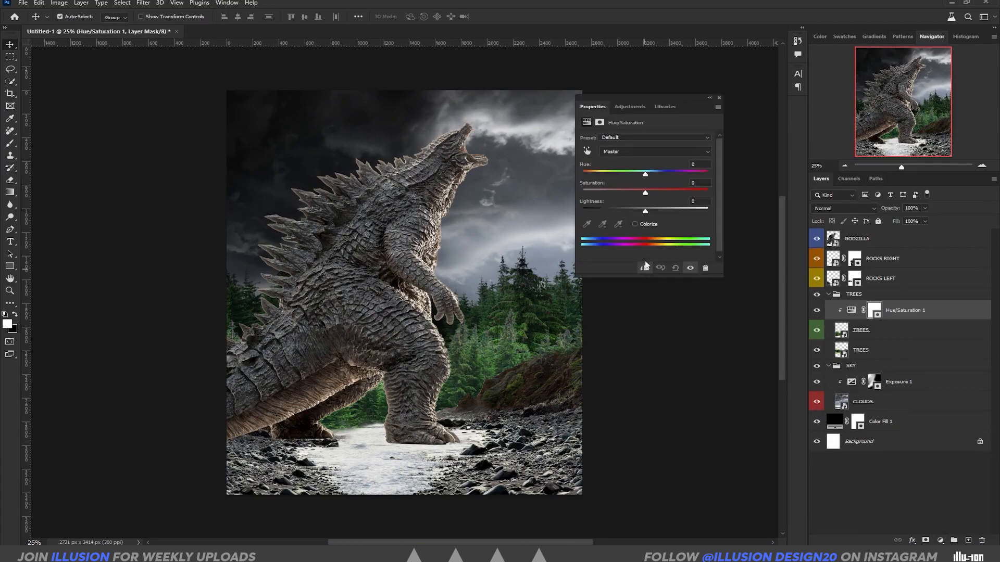
- Try a clipped Hue/Saturation adjustment on the front trees with lightness -36, saturation +4 and a shifted hue
{"action": "left_click_drag", "start_coordinate": [644, 211], "coordinate": [623, 210]}
{"action": "left_click_drag", "start_coordinate": [665, 192], "coordinate": [665, 191]}
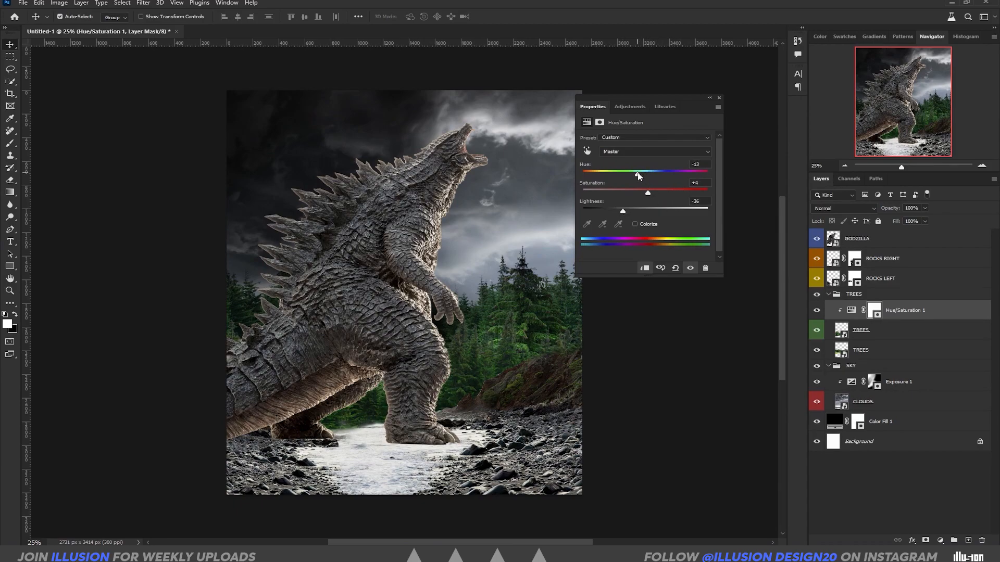
{"action": "left_click_drag", "start_coordinate": [641, 176], "coordinate": [646, 177]}
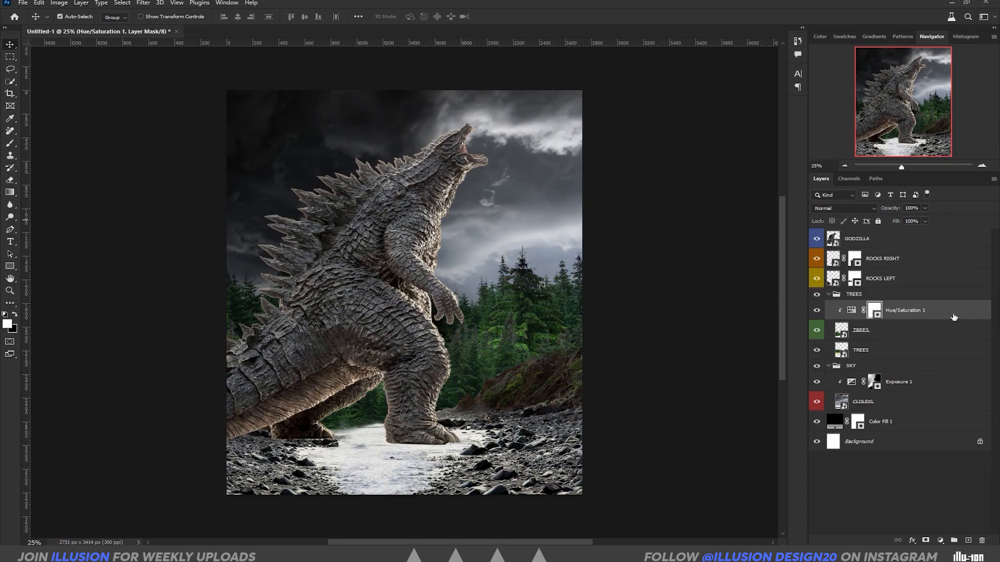
{"action": "key", "text": "Delete"}
- Group the ROCKS RIGHT and ROCKS LEFT layers and name the group ROCKS
{"action": "left_click", "coordinate": [828, 295]}
{"action": "left_click", "coordinate": [820, 261]}
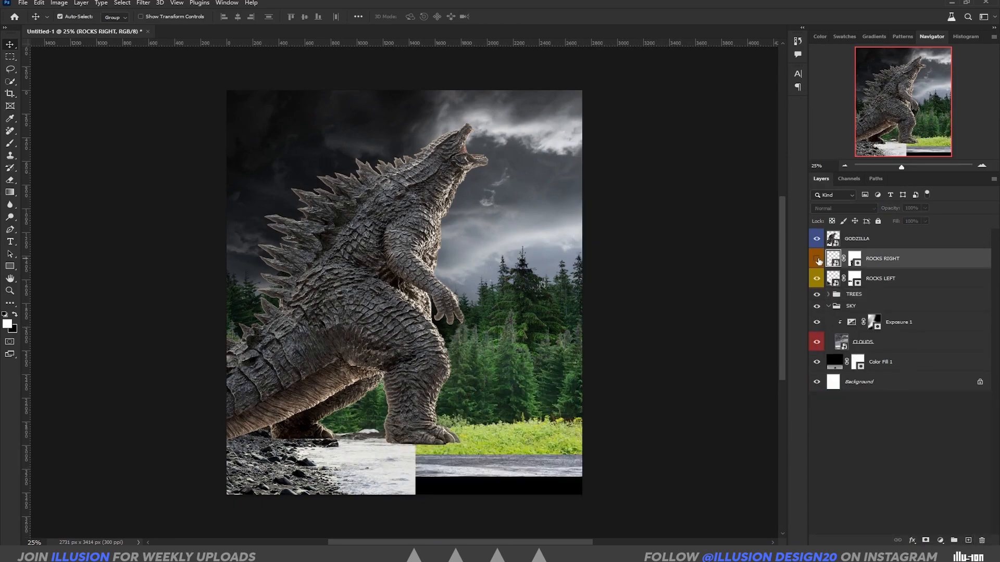
{"action": "left_click", "coordinate": [886, 279], "text": "shift"}
{"action": "key", "text": "ctrl+g"}
{"action": "double_click", "coordinate": [855, 254]}
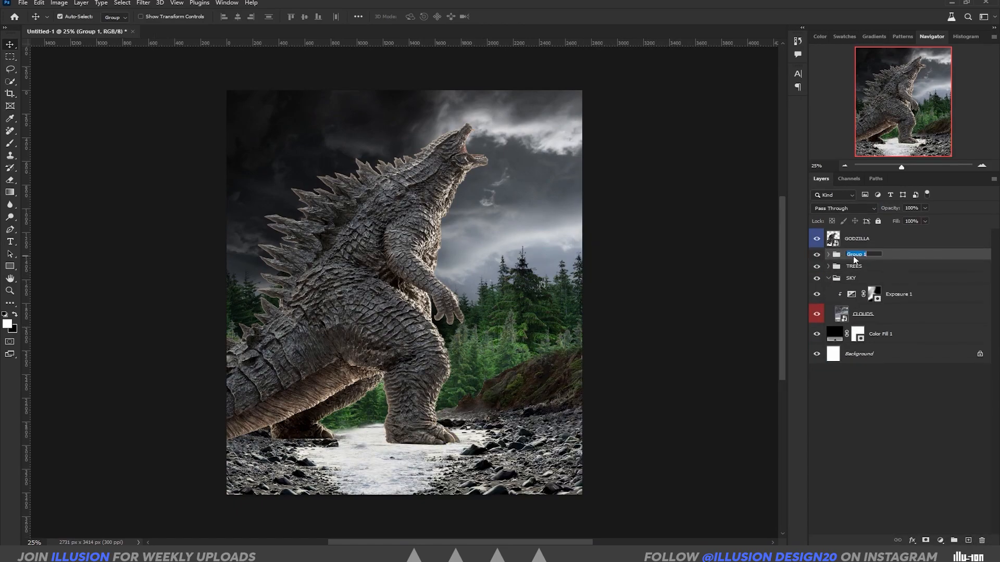
- Rename the sky's Exposure adjustment dark and paint its mask along the tree line
{"action": "double_click", "coordinate": [904, 295]}
{"action": "type", "text": "dark"}
{"action": "key", "text": "Return"}
{"action": "key", "text": "b"}
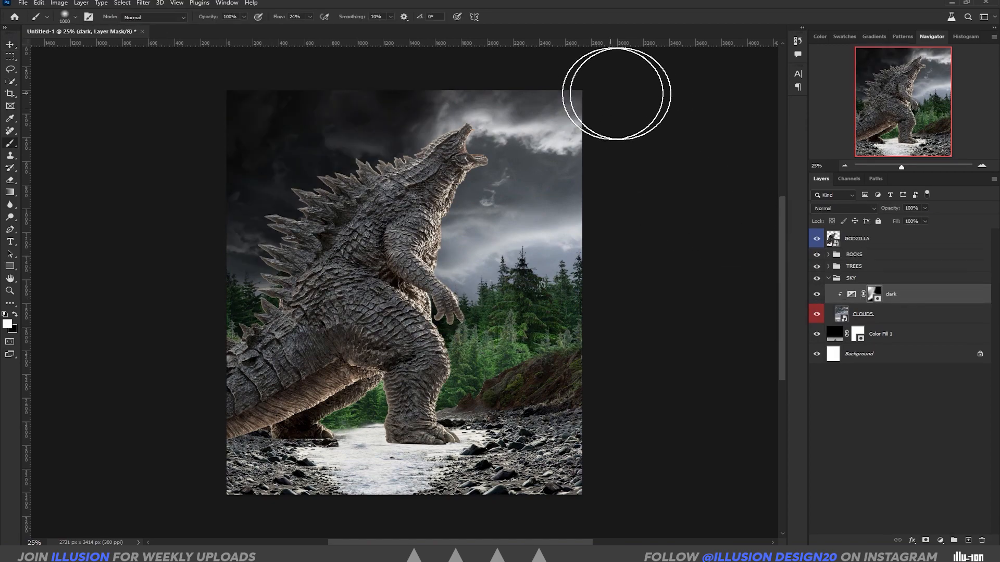
{"action": "left_click_drag", "start_coordinate": [577, 325], "coordinate": [363, 354]}
{"action": "key", "text": "v"}
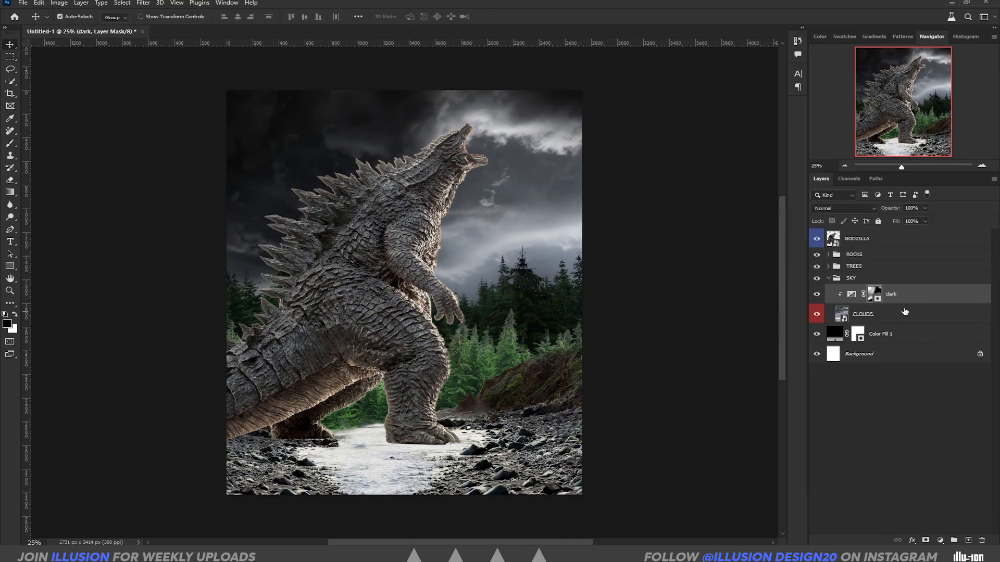
- Apply a Field Blur to the rear TREES layer
{"action": "left_click", "coordinate": [828, 266]}
{"action": "left_click", "coordinate": [862, 303]}
{"action": "left_click", "coordinate": [143, 3]}
{"action": "mouse_move", "coordinate": [158, 147]}
{"action": "left_click", "coordinate": [298, 148]}
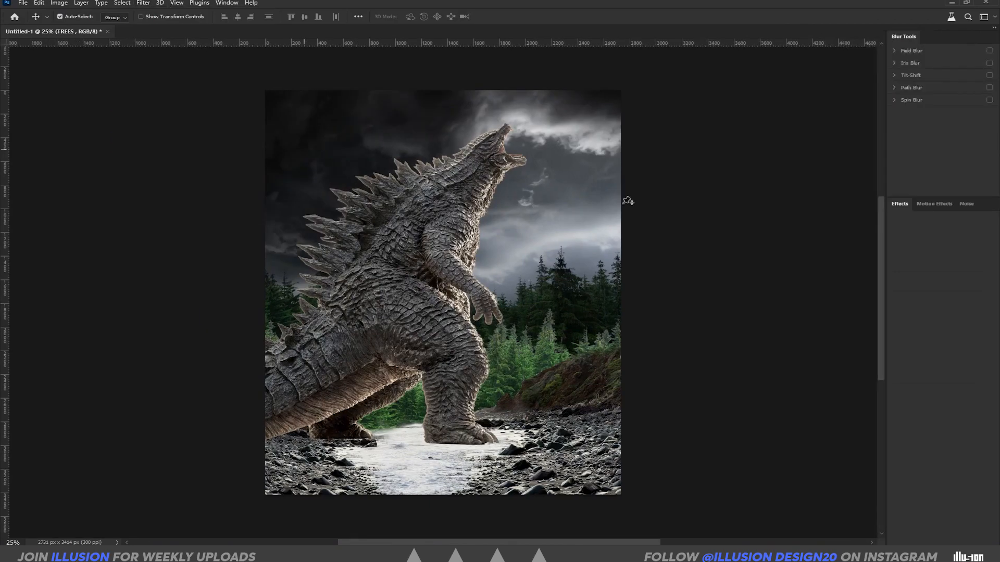
{"action": "left_click", "coordinate": [369, 16]}
- Apply a Field Blur to the CLOUDS layer
{"action": "left_click", "coordinate": [875, 381]}
{"action": "left_click", "coordinate": [143, 4]}
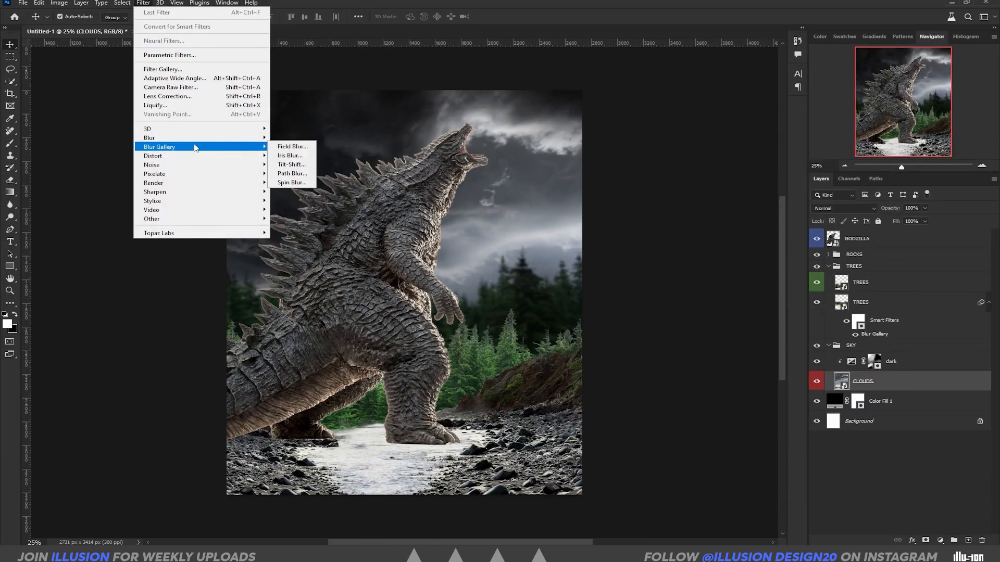
{"action": "left_click", "coordinate": [294, 148]}
{"action": "left_click", "coordinate": [376, 15]}
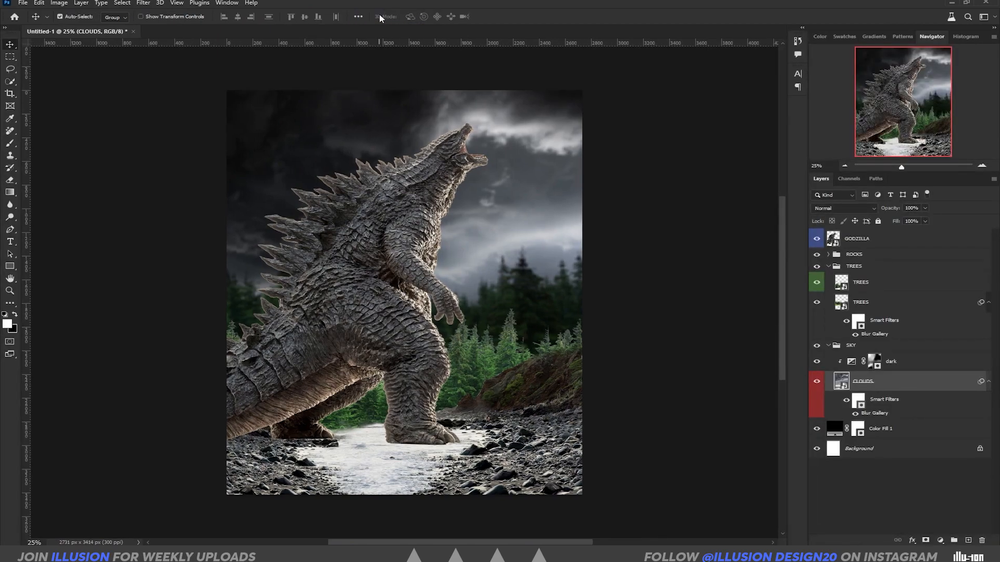
- Compare the scene with the front trees hidden and try rotating Godzilla slightly counterclockwise
{"action": "left_click", "coordinate": [854, 266]}
{"action": "left_click", "coordinate": [816, 283]}
{"action": "left_click", "coordinate": [816, 283]}
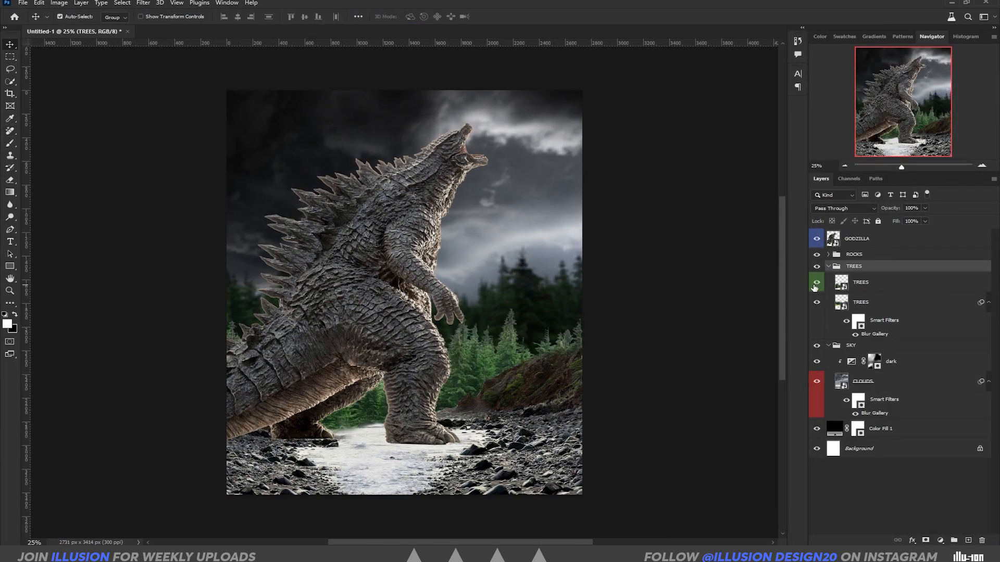
{"action": "left_click", "coordinate": [367, 321]}
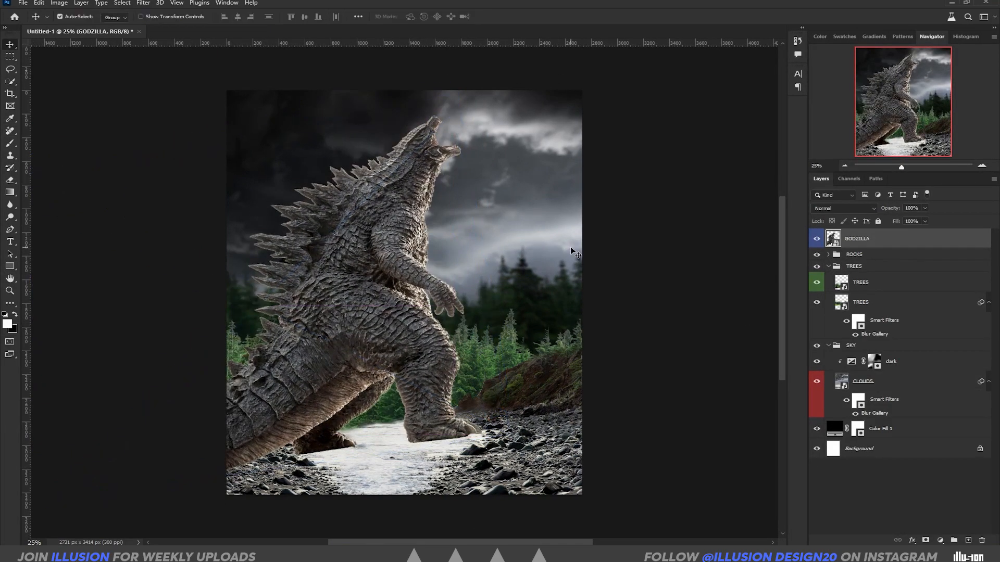
{"action": "left_click", "coordinate": [558, 448]}
- Try darkening the ROCKS RIGHT layer with a clipped Exposure adjustment and an inverted mask, then discard the adjustment
{"action": "left_click", "coordinate": [988, 303]}
{"action": "left_click", "coordinate": [828, 255]}
{"action": "left_click", "coordinate": [890, 271]}
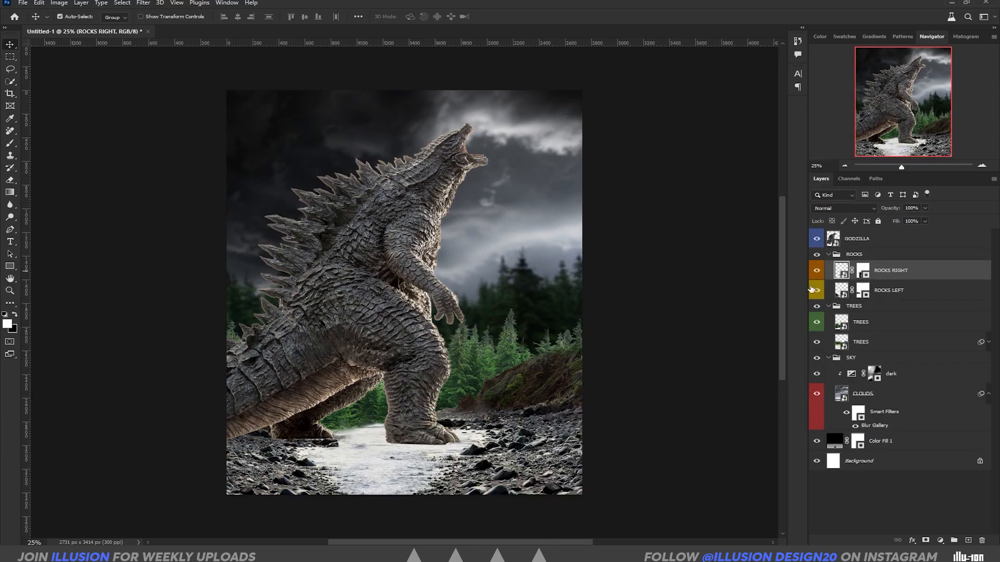
{"action": "left_click", "coordinate": [940, 540]}
{"action": "left_click", "coordinate": [915, 426]}
{"action": "left_click_drag", "start_coordinate": [645, 159], "coordinate": [615, 163]}
{"action": "key", "text": "b"}
{"action": "key", "text": "ctrl+i"}
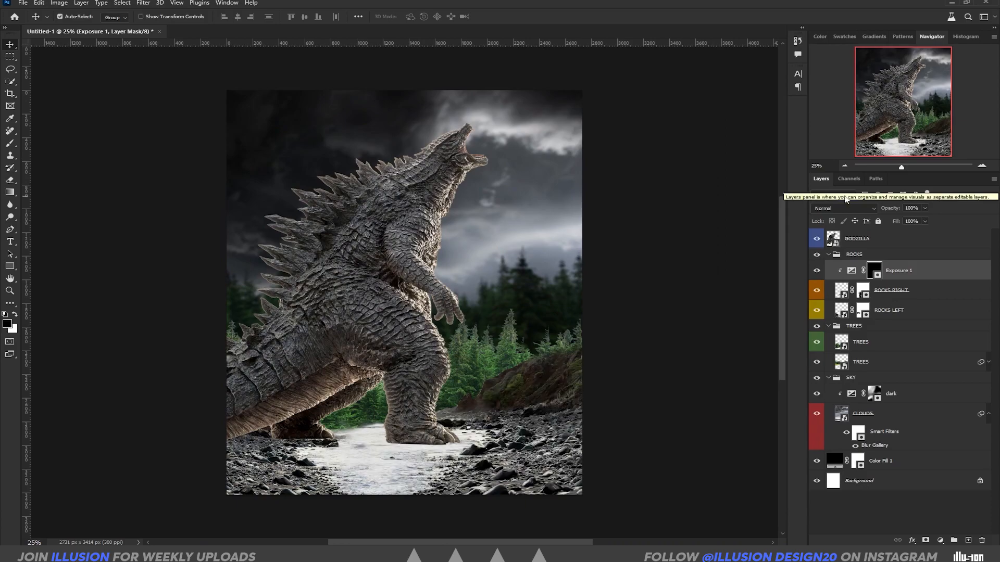
{"action": "key", "text": "x"}
{"action": "left_click", "coordinate": [817, 271]}
{"action": "left_click", "coordinate": [817, 271]}
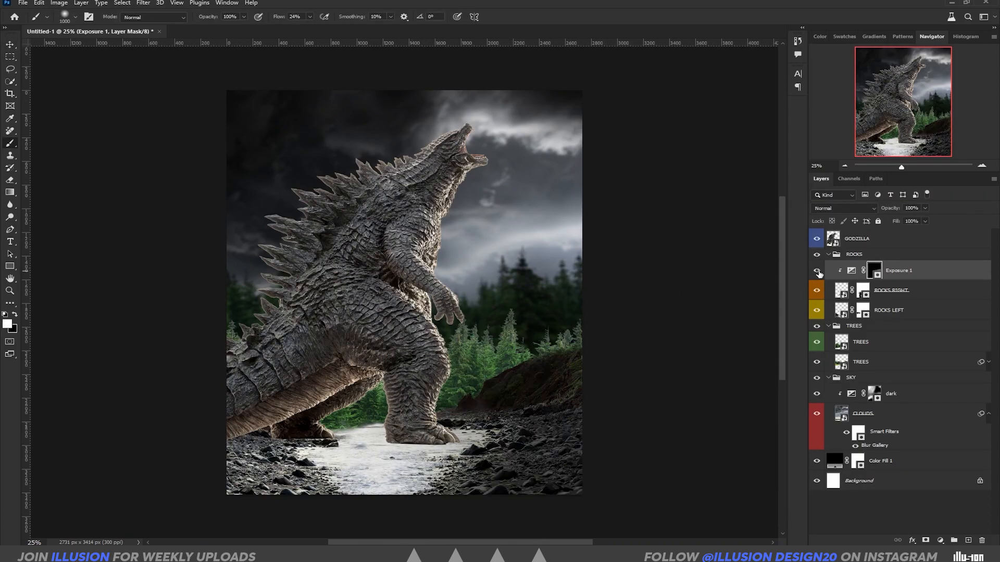
{"action": "left_click_drag", "start_coordinate": [903, 270], "coordinate": [982, 540]}
- Add an Exposure adjustment clipped to ROCKS RIGHT that strongly brightens the rocks and riverbank
{"action": "left_click", "coordinate": [940, 540]}
{"action": "left_click", "coordinate": [915, 426]}
{"action": "left_click", "coordinate": [645, 268]}
{"action": "left_click_drag", "start_coordinate": [646, 162], "coordinate": [675, 163]}
{"action": "left_click", "coordinate": [719, 98]}
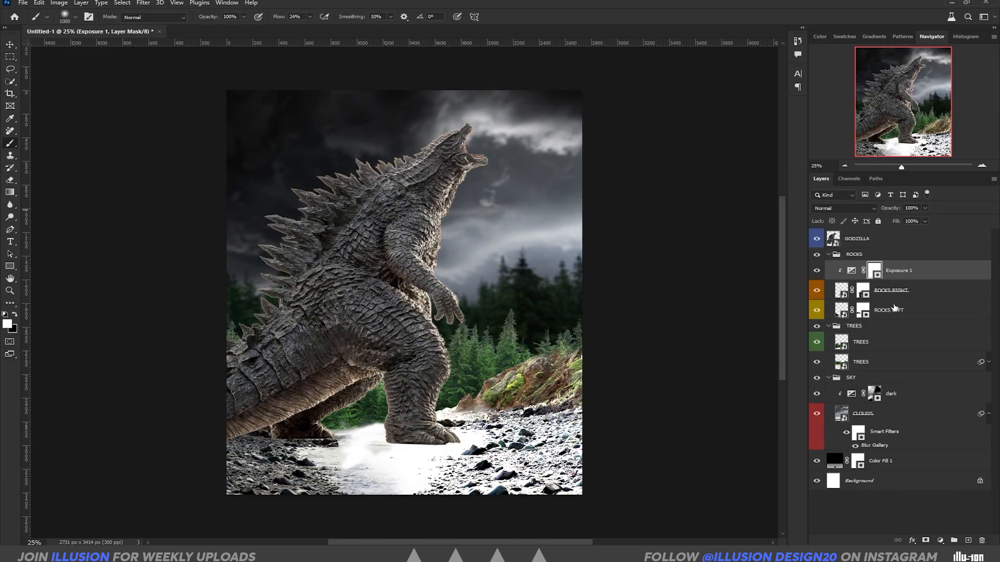
- Try inverting the Exposure 1 mask and brushing the brightening over the rocks and riverbank near Godzilla's front foot
{"action": "key", "text": "ctrl+i"}
{"action": "scroll", "coordinate": [547, 453], "scroll_direction": "up", "scroll_amount": 2}
{"action": "left_click_drag", "start_coordinate": [357, 279], "coordinate": [295, 133]}
{"action": "key", "text": "bracketleft"}
{"action": "key", "text": "bracketleft"}
{"action": "key", "text": "bracketleft"}
{"action": "key", "text": "bracketleft"}
{"action": "key", "text": "bracketleft"}
{"action": "key", "text": "bracketleft"}
{"action": "key", "text": "bracketleft"}
{"action": "key", "text": "bracketleft"}
{"action": "key", "text": "bracketleft"}
{"action": "key", "text": "bracketleft"}
{"action": "key", "text": "bracketleft"}
{"action": "left_click_drag", "start_coordinate": [466, 298], "coordinate": [556, 381]}
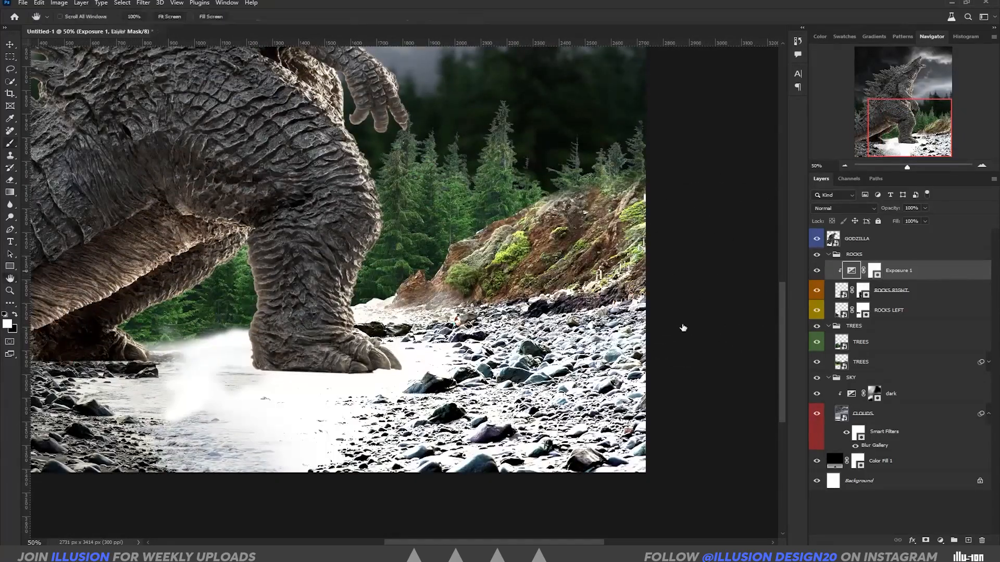
- Try limiting Exposure 1 with split Blend If sliders and inverting its mask
{"action": "double_click", "coordinate": [932, 271]}
{"action": "mouse_move", "coordinate": [734, 292]}
{"action": "left_mouse_down"}
{"action": "mouse_move", "coordinate": [797, 296]}
{"action": "mouse_move", "coordinate": [735, 293]}
{"action": "left_mouse_up"}
{"action": "mouse_move", "coordinate": [734, 272]}
{"action": "left_mouse_down"}
{"action": "mouse_move", "coordinate": [745, 275]}
{"action": "mouse_move", "coordinate": [735, 273]}
{"action": "left_mouse_up"}
{"action": "left_click_drag", "start_coordinate": [866, 292], "coordinate": [866, 274]}
{"action": "left_click_drag", "start_coordinate": [734, 272], "coordinate": [825, 293]}
{"action": "left_click", "coordinate": [957, 112]}
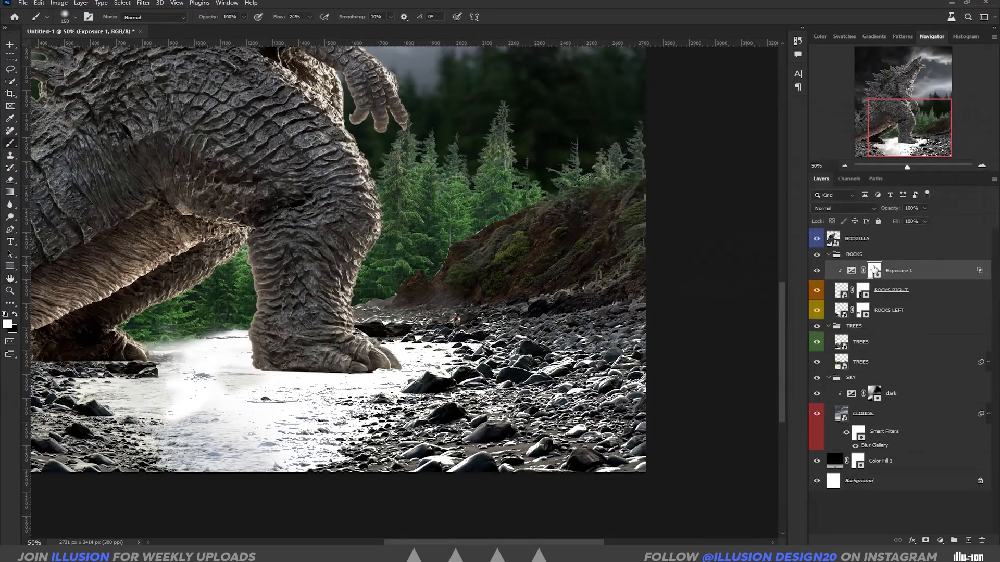
{"action": "key", "text": "ctrl+i"}
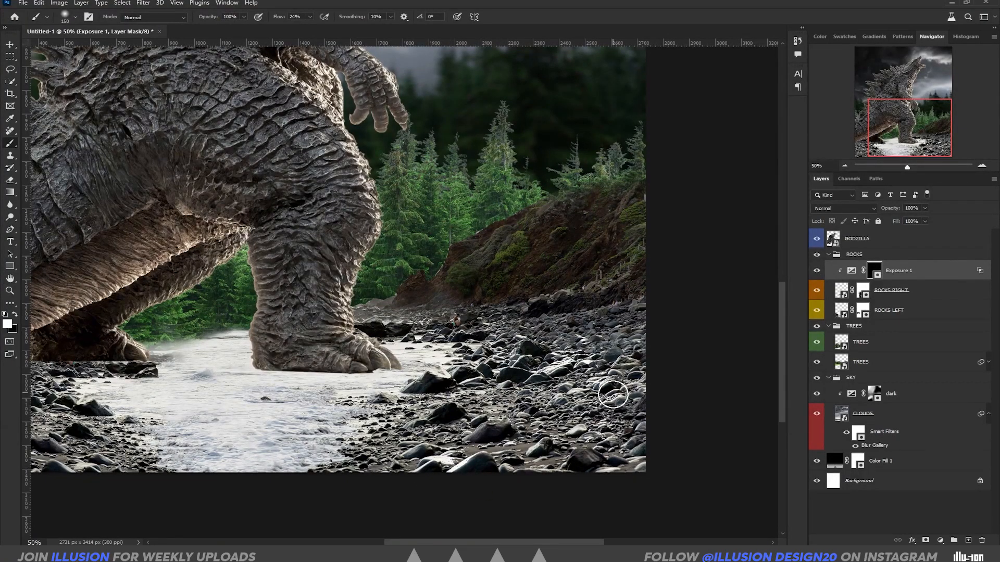
- Clip a new darkening Exposure adjustment to ROCKS RIGHT and delete the old Exposure 1 layer
{"action": "left_click", "coordinate": [940, 541]}
{"action": "left_click", "coordinate": [937, 424]}
{"action": "left_click", "coordinate": [645, 268]}
{"action": "left_click_drag", "start_coordinate": [644, 162], "coordinate": [625, 162]}
{"action": "left_click_drag", "start_coordinate": [645, 199], "coordinate": [656, 200]}
{"action": "left_click", "coordinate": [720, 98]}
{"action": "left_click_drag", "start_coordinate": [897, 291], "coordinate": [981, 541]}
{"action": "left_click", "coordinate": [873, 271]}
- Duplicate the Exposure 2 adjustment above ROCKS LEFT and clip the copy to that layer
{"action": "left_click_drag", "start_coordinate": [899, 273], "coordinate": [932, 301], "text": "alt"}
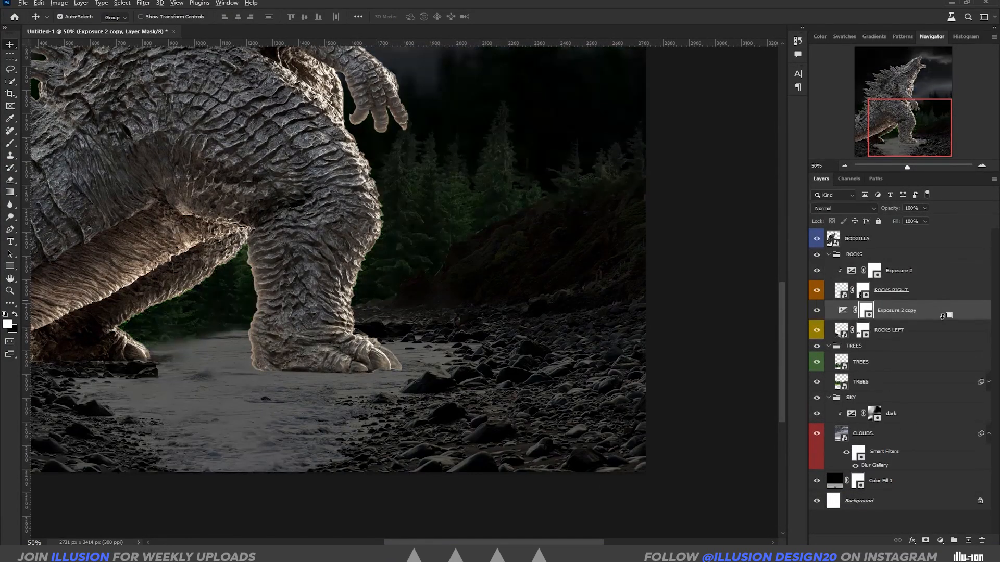
{"action": "left_click", "coordinate": [939, 319], "text": "alt"}
{"action": "key", "text": "ctrl+minus"}
{"action": "key", "text": "ctrl+minus"}
{"action": "key", "text": "ctrl+plus"}
{"action": "key", "text": "ctrl+plus"}
{"action": "key", "text": "ctrl+minus"}
{"action": "key", "text": "ctrl+minus"}
{"action": "key", "text": "ctrl+plus"}
{"action": "key", "text": "ctrl+plus"}
{"action": "key", "text": "ctrl+minus"}
{"action": "key", "text": "ctrl+minus"}
{"action": "key", "text": "ctrl+plus"}
{"action": "key", "text": "ctrl+plus"}
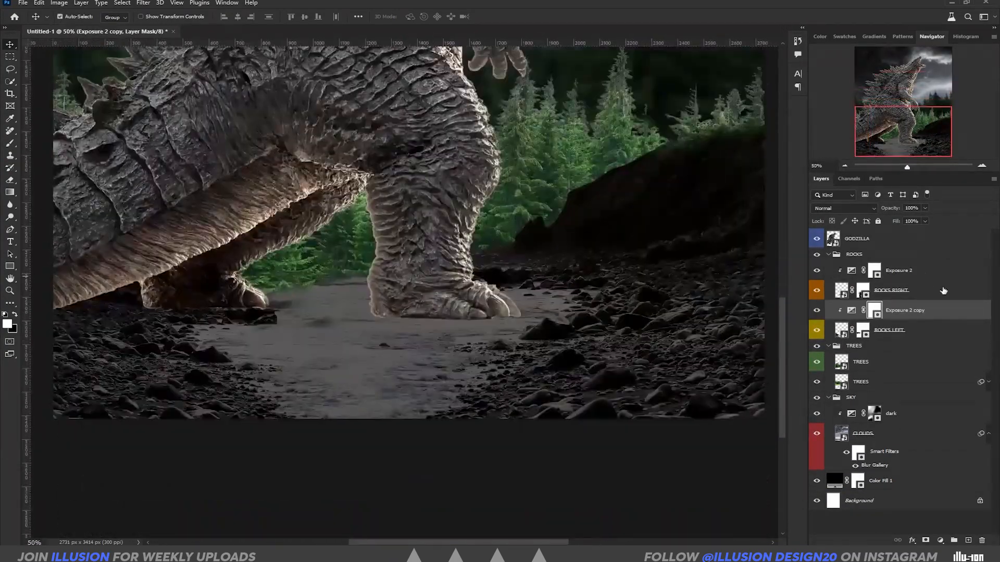
- Collapse the ROCKS group, clip a darkening Exposure adjustment to it and invert the adjustment's mask
{"action": "left_click", "coordinate": [900, 271]}
{"action": "left_click", "coordinate": [829, 254]}
{"action": "left_click", "coordinate": [940, 541]}
{"action": "left_click", "coordinate": [938, 425]}
{"action": "left_click", "coordinate": [645, 268]}
{"action": "mouse_move", "coordinate": [645, 162]}
{"action": "left_mouse_down"}
{"action": "mouse_move", "coordinate": [656, 162]}
{"action": "mouse_move", "coordinate": [614, 164]}
{"action": "left_mouse_up"}
{"action": "left_click", "coordinate": [719, 98]}
{"action": "key", "text": "ctrl+i"}
- Paint the Exposure 3 mask to darken the ground around Godzilla's feet and the lower edges, keeping the middle of the stream lighter
{"action": "key", "text": "ctrl+minus"}
{"action": "scroll", "coordinate": [458, 271], "scroll_direction": "up", "scroll_amount": 3}
{"action": "key", "text": "b"}
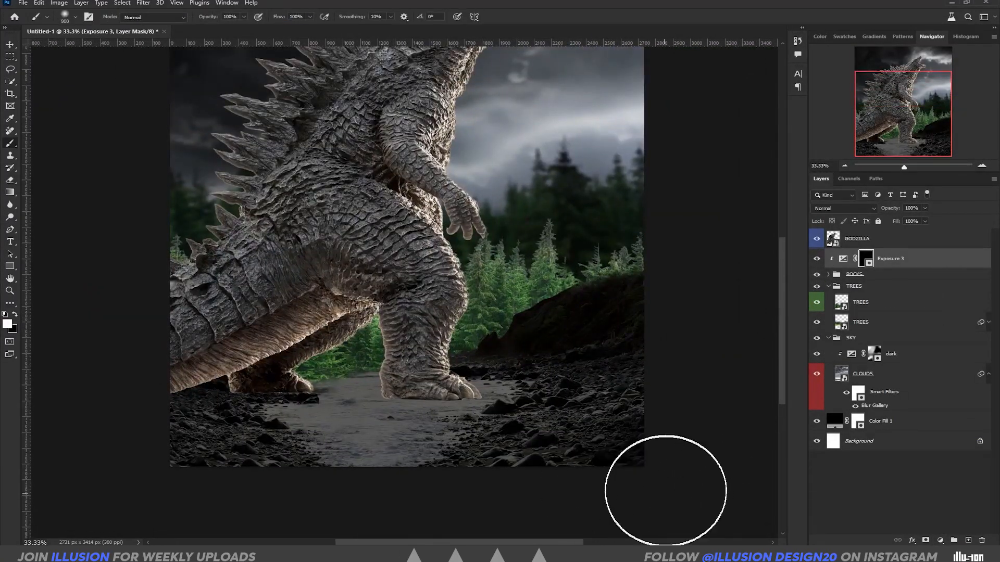
{"action": "left_click_drag", "start_coordinate": [664, 495], "coordinate": [432, 510]}
{"action": "key", "text": "bracketleft"}
{"action": "key", "text": "bracketleft"}
{"action": "key", "text": "bracketleft"}
{"action": "key", "text": "bracketleft"}
{"action": "key", "text": "bracketleft"}
{"action": "key", "text": "bracketleft"}
{"action": "key", "text": "bracketleft"}
{"action": "key", "text": "bracketright"}
{"action": "left_click_drag", "start_coordinate": [272, 514], "coordinate": [81, 403]}
{"action": "mouse_move", "coordinate": [375, 423]}
{"action": "left_mouse_down"}
{"action": "mouse_move", "coordinate": [402, 383]}
{"action": "mouse_move", "coordinate": [406, 435]}
{"action": "mouse_move", "coordinate": [165, 477]}
{"action": "left_mouse_up"}
{"action": "mouse_move", "coordinate": [479, 388]}
{"action": "left_mouse_down"}
{"action": "mouse_move", "coordinate": [467, 449]}
{"action": "mouse_move", "coordinate": [355, 464]}
{"action": "mouse_move", "coordinate": [306, 451]}
{"action": "mouse_move", "coordinate": [307, 487]}
{"action": "mouse_move", "coordinate": [528, 462]}
{"action": "left_mouse_up"}
{"action": "key", "text": "x"}
{"action": "left_click_drag", "start_coordinate": [365, 439], "coordinate": [347, 428]}
- Mask the GODZILLA layer and brush away the front foot's lower edge to blend it into the wet ground
{"action": "key", "text": "v"}
{"action": "left_click", "coordinate": [447, 365]}
{"action": "key", "text": "b"}
{"action": "key", "text": "ctrl+plus"}
{"action": "key", "text": "ctrl+plus"}
{"action": "key", "text": "ctrl+plus"}
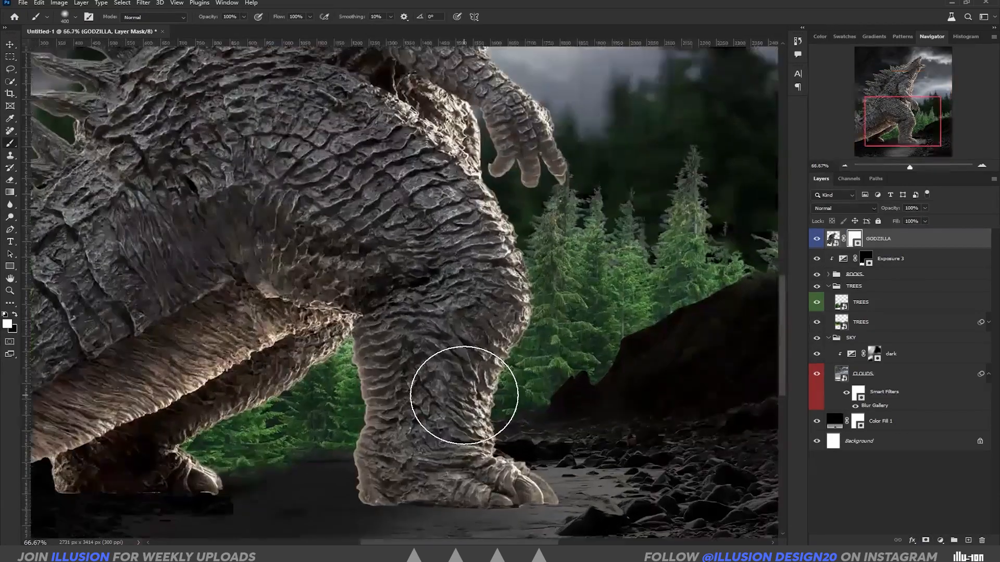
{"action": "left_click_drag", "start_coordinate": [465, 397], "coordinate": [436, 308]}
{"action": "key", "text": "bracketleft"}
{"action": "key", "text": "bracketleft"}
{"action": "key", "text": "bracketleft"}
{"action": "key", "text": "bracketleft"}
{"action": "key", "text": "bracketleft"}
{"action": "key", "text": "bracketleft"}
{"action": "key", "text": "bracketleft"}
{"action": "key", "text": "bracketleft"}
{"action": "left_click_drag", "start_coordinate": [537, 419], "coordinate": [523, 254]}
{"action": "key", "text": "bracketleft"}
{"action": "key", "text": "bracketleft"}
{"action": "key", "text": "x"}
{"action": "left_click_drag", "start_coordinate": [308, 367], "coordinate": [362, 371]}
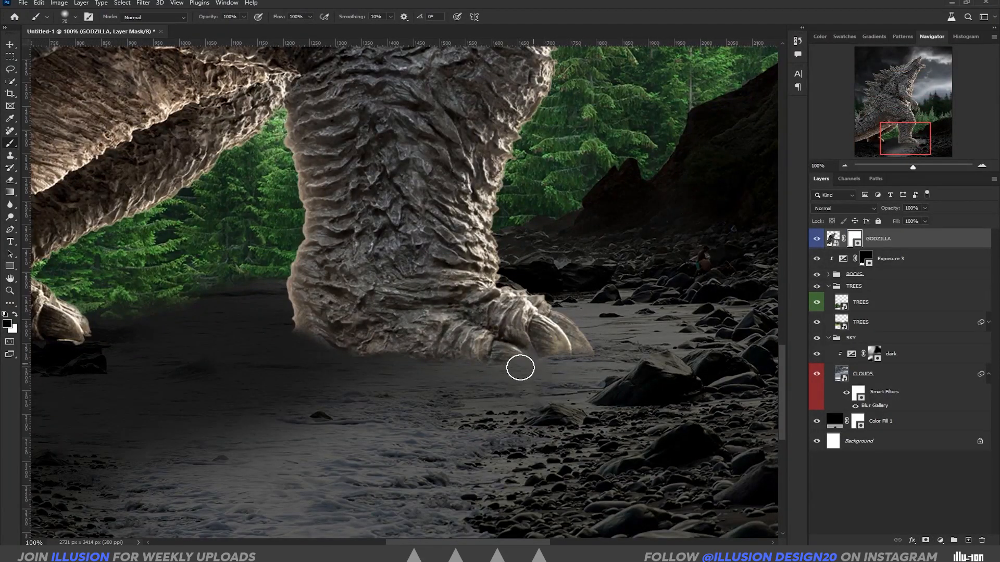
{"action": "key", "text": "ctrl+z"}
{"action": "left_click_drag", "start_coordinate": [270, 392], "coordinate": [623, 385]}
- Brush black on the GODZILLA mask along the base of the rear foot to blend it into the rocks
{"action": "mouse_move", "coordinate": [224, 334]}
{"action": "left_mouse_down"}
{"action": "mouse_move", "coordinate": [201, 332]}
{"action": "mouse_move", "coordinate": [369, 373]}
{"action": "left_mouse_up"}
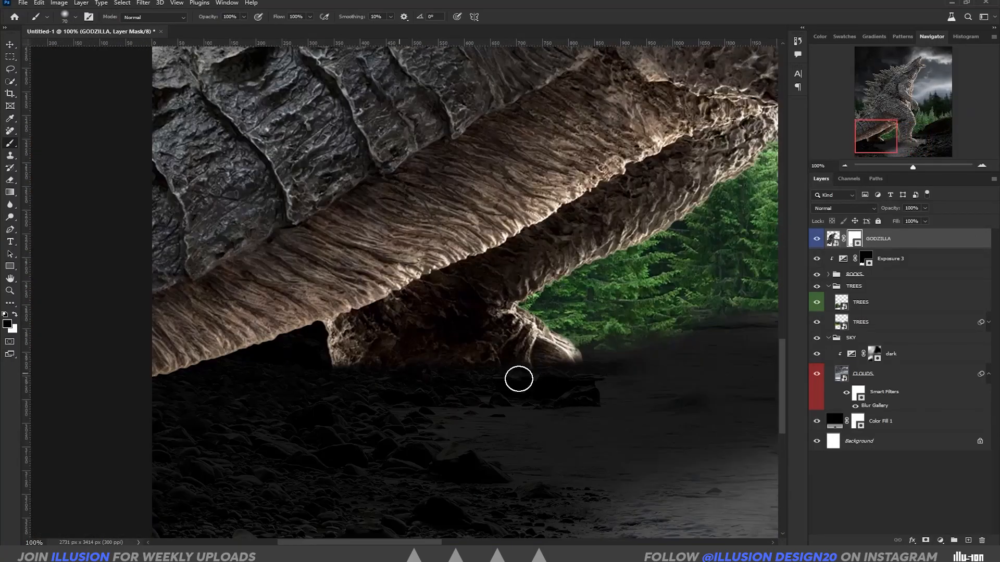
{"action": "left_click_drag", "start_coordinate": [755, 378], "coordinate": [282, 403]}
{"action": "key", "text": "v"}
{"action": "key", "text": "ctrl+0"}
- Clip two Exposure adjustments to the front TREES layer, one darkening the trees and one brightening them
{"action": "left_click", "coordinate": [886, 286]}
{"action": "left_click", "coordinate": [886, 302]}
{"action": "left_click", "coordinate": [941, 541]}
{"action": "left_click", "coordinate": [937, 429]}
{"action": "left_click", "coordinate": [645, 267]}
{"action": "left_click_drag", "start_coordinate": [645, 162], "coordinate": [702, 164]}
{"action": "left_click", "coordinate": [641, 397]}
{"action": "left_click", "coordinate": [940, 541]}
{"action": "left_click", "coordinate": [938, 429]}
{"action": "left_click", "coordinate": [719, 98]}
- Restrict the Exposure 5 brightening to the trees' lighter tones with split Blend If sliders
{"action": "double_click", "coordinate": [951, 296]}
{"action": "mouse_move", "coordinate": [734, 293]}
{"action": "left_mouse_down"}
{"action": "mouse_move", "coordinate": [762, 293]}
{"action": "mouse_move", "coordinate": [734, 293]}
{"action": "left_mouse_up"}
{"action": "left_click_drag", "start_coordinate": [867, 292], "coordinate": [847, 293]}
{"action": "left_click_drag", "start_coordinate": [775, 293], "coordinate": [866, 293]}
{"action": "mouse_move", "coordinate": [866, 272]}
{"action": "left_mouse_down"}
{"action": "mouse_move", "coordinate": [818, 271]}
{"action": "mouse_move", "coordinate": [867, 272]}
{"action": "left_mouse_up"}
{"action": "left_click_drag", "start_coordinate": [735, 272], "coordinate": [734, 292]}
{"action": "left_click_drag", "start_coordinate": [736, 292], "coordinate": [862, 293]}
{"action": "left_click", "coordinate": [949, 112]}
{"action": "left_click", "coordinate": [819, 303]}
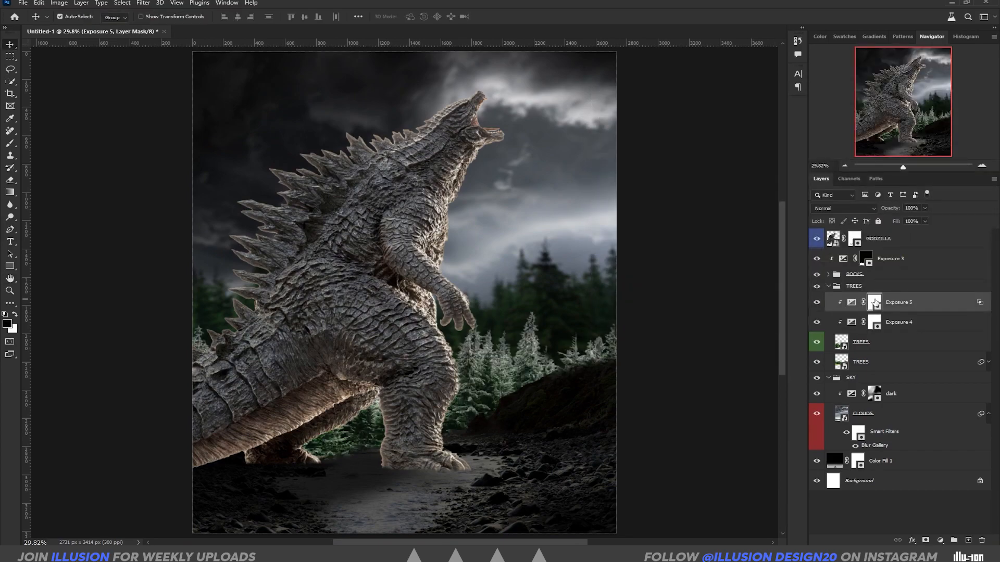
- Invert the Exposure 5 mask and paint the highlights back onto the front trees beside Godzilla's leg, erasing the excess
{"action": "key", "text": "ctrl+i"}
{"action": "key", "text": "b"}
{"action": "key", "text": "]"}
{"action": "key", "text": "]"}
{"action": "key", "text": "]"}
{"action": "key", "text": "]"}
{"action": "key", "text": "]"}
{"action": "key", "text": "]"}
{"action": "key", "text": "]"}
{"action": "key", "text": "]"}
{"action": "key", "text": "x"}
{"action": "mouse_move", "coordinate": [599, 338]}
{"action": "left_mouse_down"}
{"action": "mouse_move", "coordinate": [482, 474]}
{"action": "mouse_move", "coordinate": [415, 477]}
{"action": "left_mouse_up"}
{"action": "key", "text": "x"}
{"action": "left_click_drag", "start_coordinate": [382, 380], "coordinate": [444, 373]}
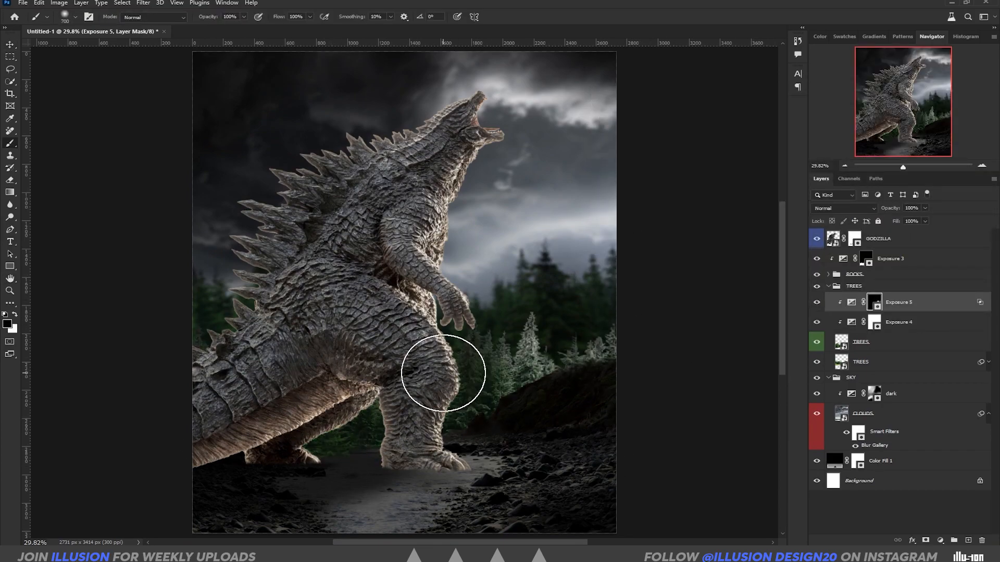
{"action": "key", "text": "]"}
{"action": "key", "text": "]"}
{"action": "key", "text": "x"}
{"action": "left_click_drag", "start_coordinate": [510, 356], "coordinate": [485, 378]}
{"action": "key", "text": "x"}
{"action": "left_click_drag", "start_coordinate": [467, 340], "coordinate": [465, 388]}
{"action": "key", "text": "x"}
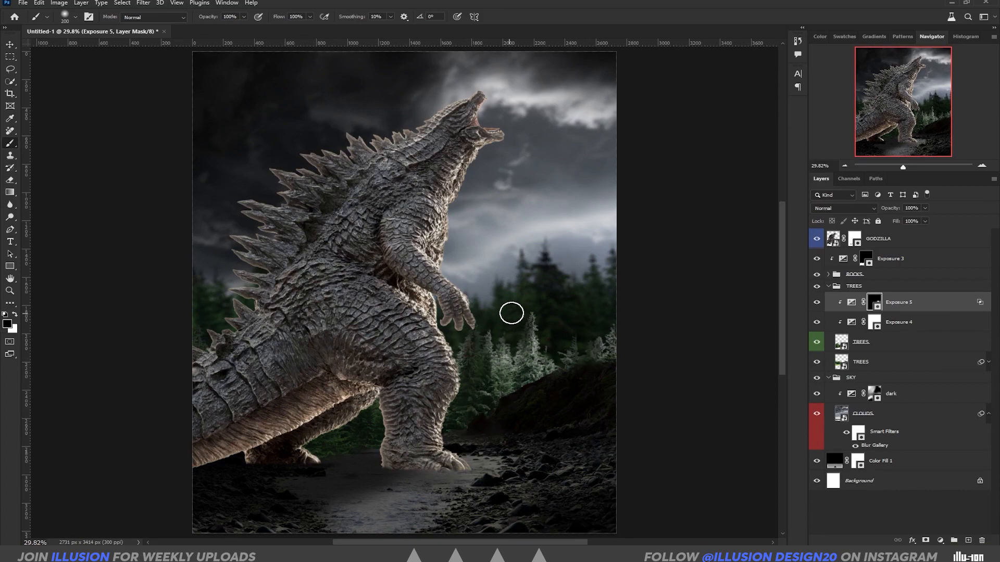
- Apply a 15 px Field Blur to the front TREES layer
{"action": "left_click", "coordinate": [861, 342]}
{"action": "left_click", "coordinate": [143, 3]}
{"action": "mouse_move", "coordinate": [180, 145]}
{"action": "left_click", "coordinate": [291, 143]}
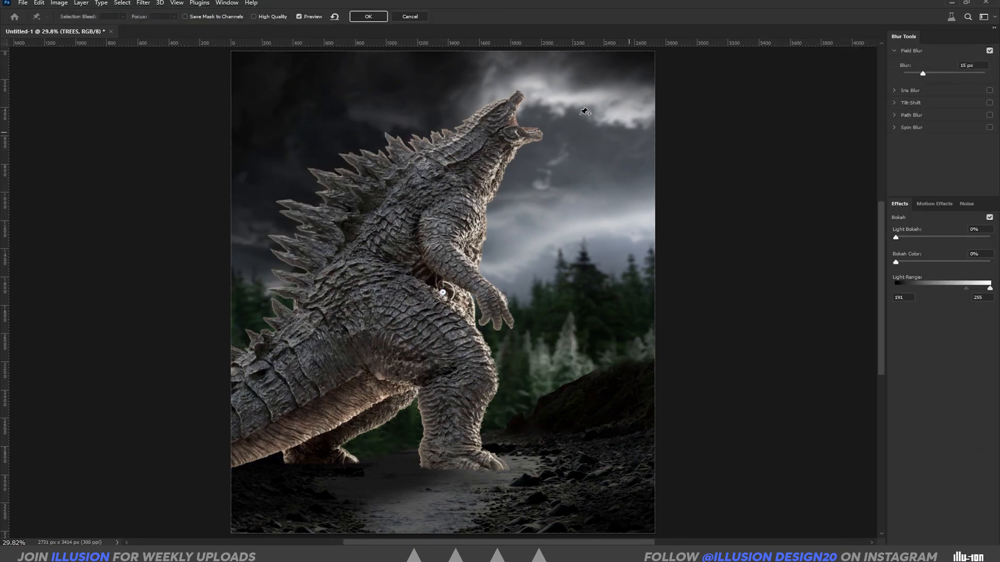
{"action": "key", "text": "Return"}
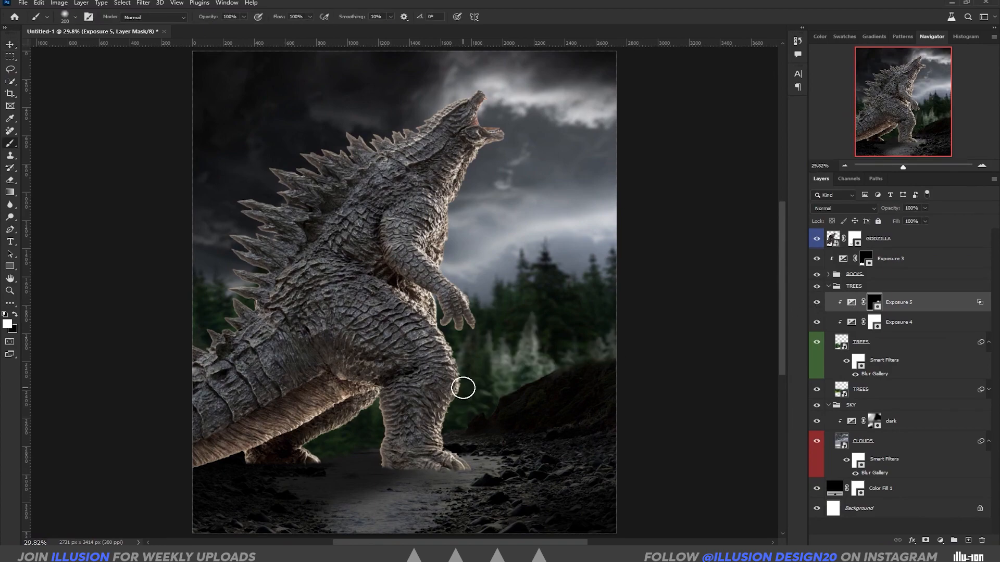
- Try the Luminosity and Multiply blend modes on the front TREES layer
{"action": "key", "text": "x"}
{"action": "key", "text": "v"}
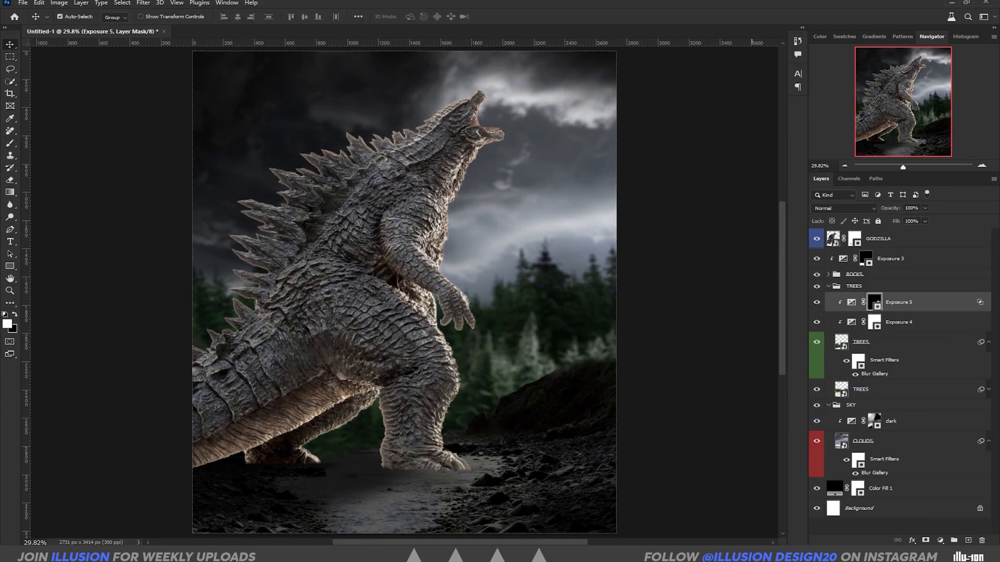
{"action": "left_click", "coordinate": [905, 344]}
{"action": "left_click", "coordinate": [849, 208]}
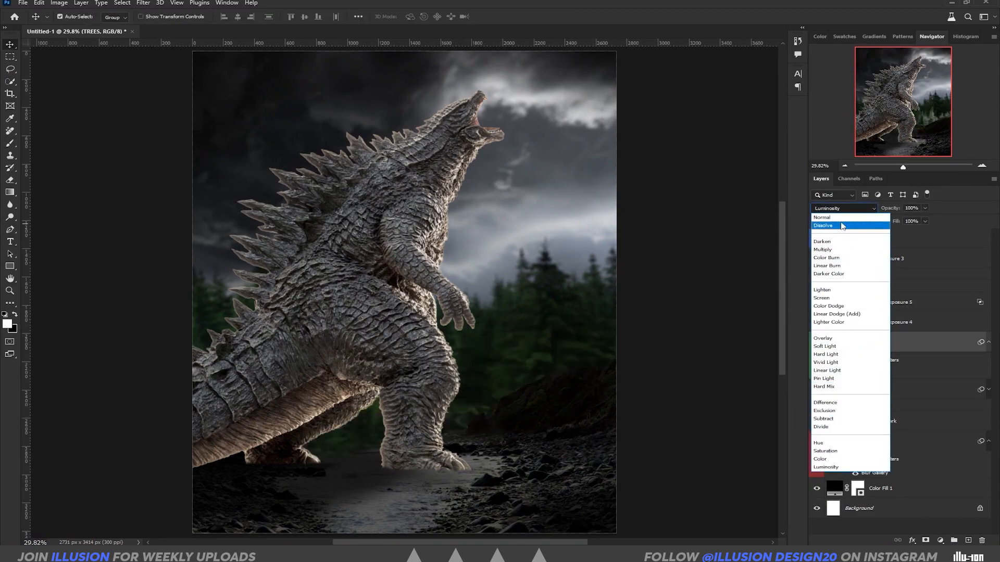
{"action": "left_click", "coordinate": [841, 249]}
- Clip a Hue/Saturation adjustment above Exposure 5 with saturation +17 and lightness -16, and compare the trees with it hidden
{"action": "left_click", "coordinate": [905, 302]}
{"action": "left_click", "coordinate": [940, 541]}
{"action": "left_click", "coordinate": [939, 446]}
{"action": "left_click_drag", "start_coordinate": [645, 190], "coordinate": [636, 210]}
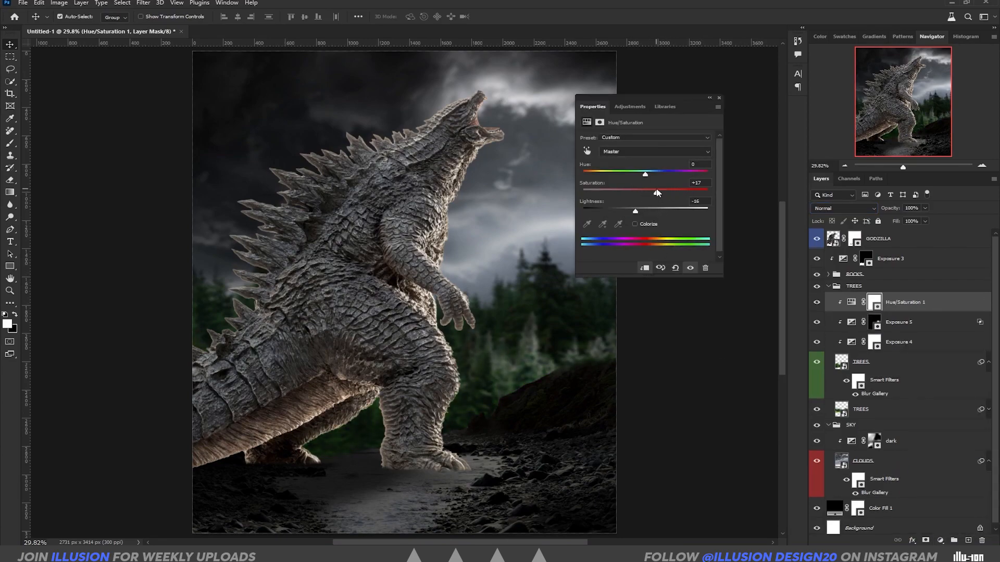
{"action": "left_click", "coordinate": [817, 303]}
{"action": "key", "text": "ctrl+plus"}
- Rename the Hue/Saturation adjustment tweak, Exposure 5 highlight and Exposure 4 dark
{"action": "double_click", "coordinate": [905, 303]}
{"action": "type", "text": "tweak"}
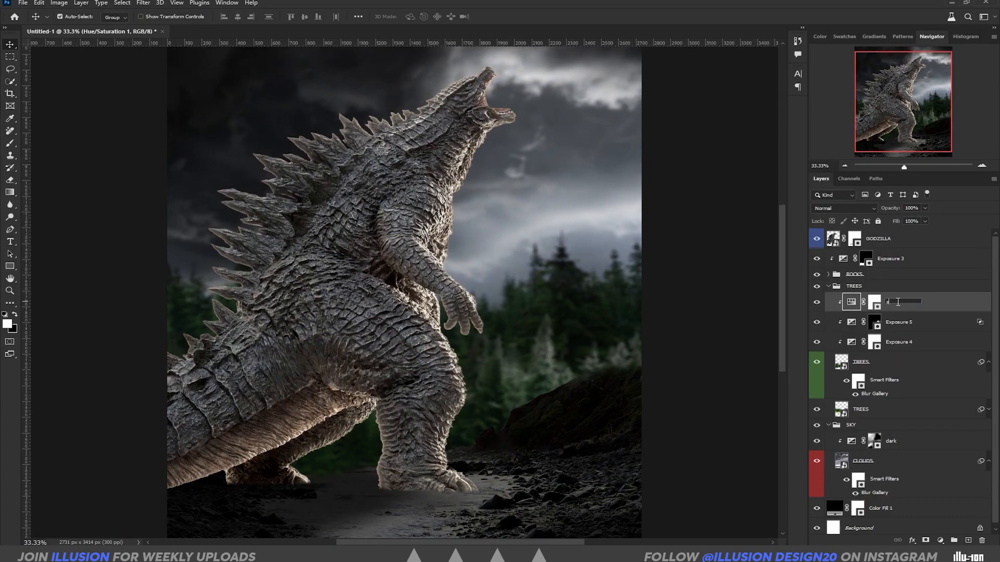
{"action": "left_click", "coordinate": [900, 322]}
{"action": "left_click", "coordinate": [817, 323]}
{"action": "left_click", "coordinate": [817, 322]}
{"action": "double_click", "coordinate": [904, 324]}
{"action": "double_click", "coordinate": [898, 342]}
{"action": "type", "text": "dark"}
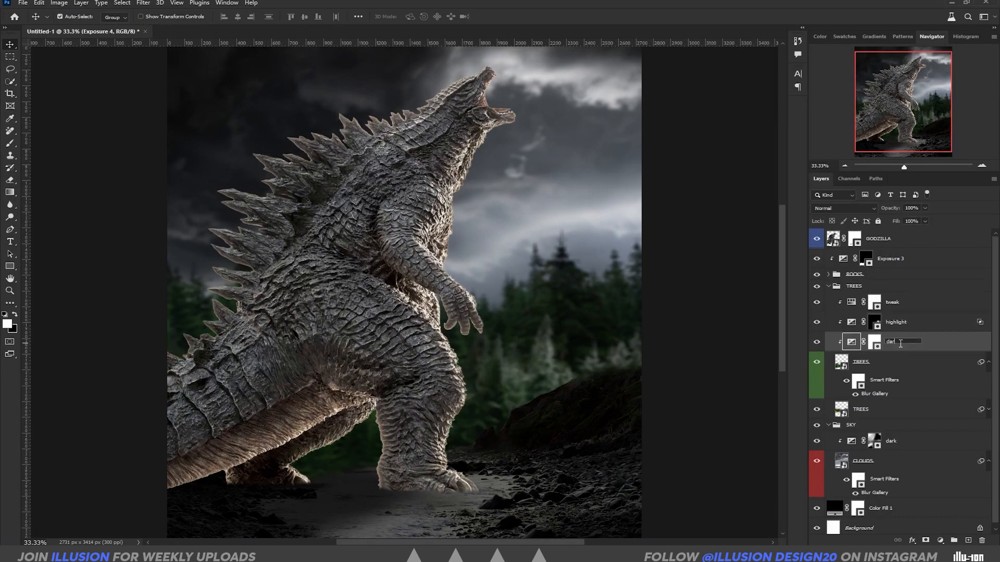
- Clip an Exposure adjustment to the GODZILLA layer and lower its exposure to darken the creature strongly
{"action": "left_click", "coordinate": [828, 286]}
{"action": "left_click", "coordinate": [881, 239]}
{"action": "left_click", "coordinate": [941, 541]}
{"action": "left_click", "coordinate": [955, 427]}
{"action": "left_click", "coordinate": [645, 268]}
{"action": "left_click_drag", "start_coordinate": [645, 162], "coordinate": [608, 167]}
{"action": "left_click_drag", "start_coordinate": [646, 198], "coordinate": [653, 198]}
{"action": "left_click", "coordinate": [719, 98]}
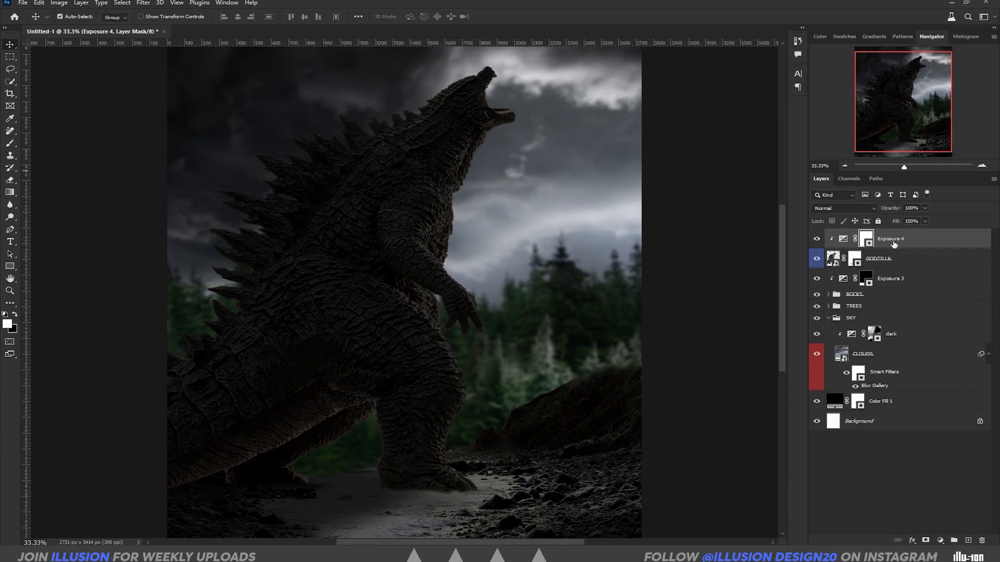
- Try a brightening Exposure adjustment clipped above Exposure 4, with Exposure 4 temporarily hidden and Blend If limiting the effect
{"action": "left_click", "coordinate": [941, 540]}
{"action": "left_click", "coordinate": [818, 239]}
{"action": "left_click", "coordinate": [941, 540]}
{"action": "left_click", "coordinate": [939, 427]}
{"action": "left_click", "coordinate": [644, 268]}
{"action": "left_click_drag", "start_coordinate": [645, 162], "coordinate": [675, 162]}
{"action": "left_click", "coordinate": [719, 98]}
{"action": "double_click", "coordinate": [941, 241]}
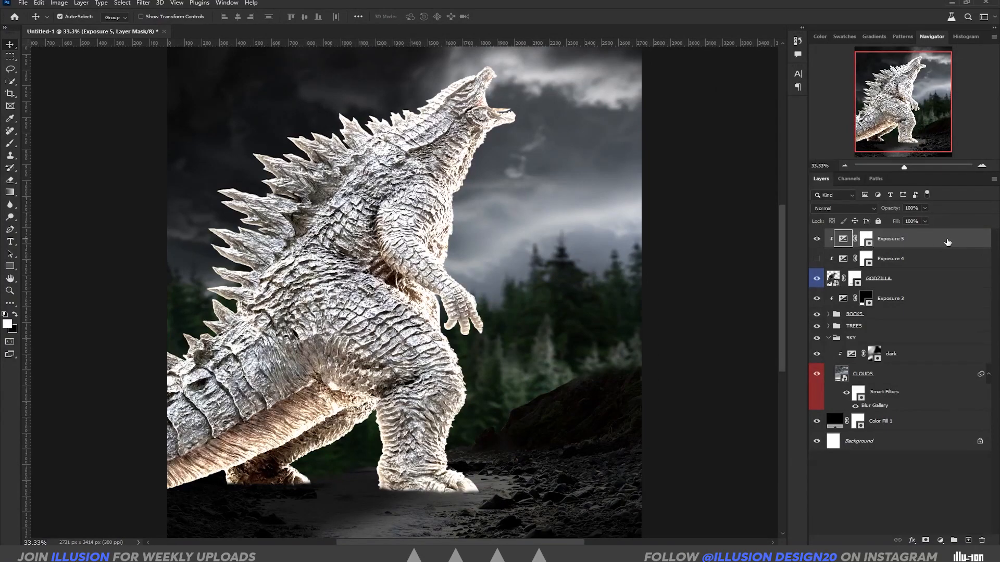
{"action": "left_click_drag", "start_coordinate": [735, 293], "coordinate": [780, 294]}
{"action": "left_click", "coordinate": [954, 112]}
{"action": "left_click", "coordinate": [816, 258]}
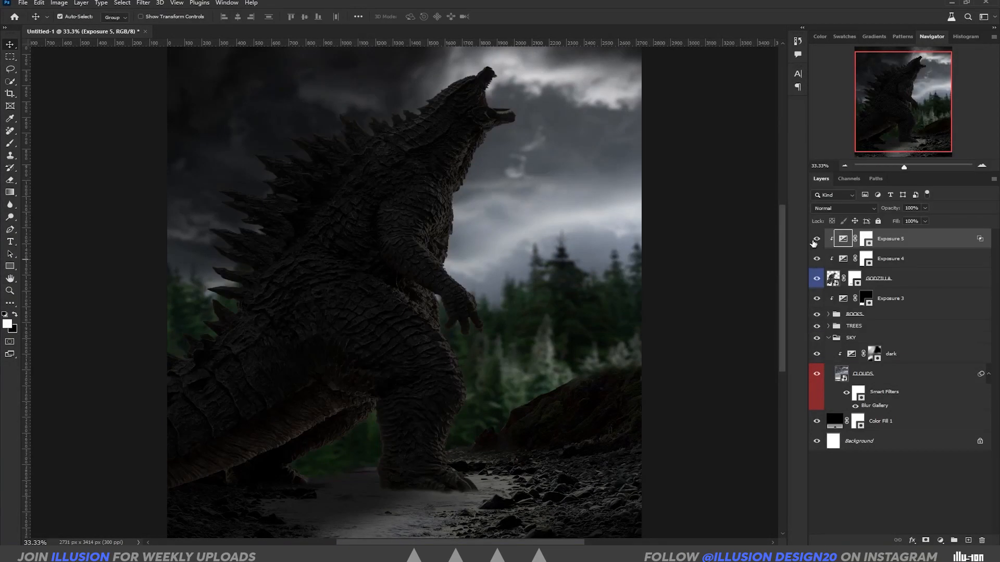
- Reopen Exposure 5's settings, readjust its Blend If range, and delete the adjustment
{"action": "double_click", "coordinate": [835, 240]}
{"action": "left_click", "coordinate": [720, 99]}
{"action": "double_click", "coordinate": [941, 241]}
{"action": "left_click_drag", "start_coordinate": [805, 293], "coordinate": [736, 299]}
{"action": "left_click", "coordinate": [947, 127]}
{"action": "left_click_drag", "start_coordinate": [947, 243], "coordinate": [982, 541]}
- Add a white Solid Color fill layer above Exposure 4 and invert its mask to black
{"action": "left_click", "coordinate": [940, 541]}
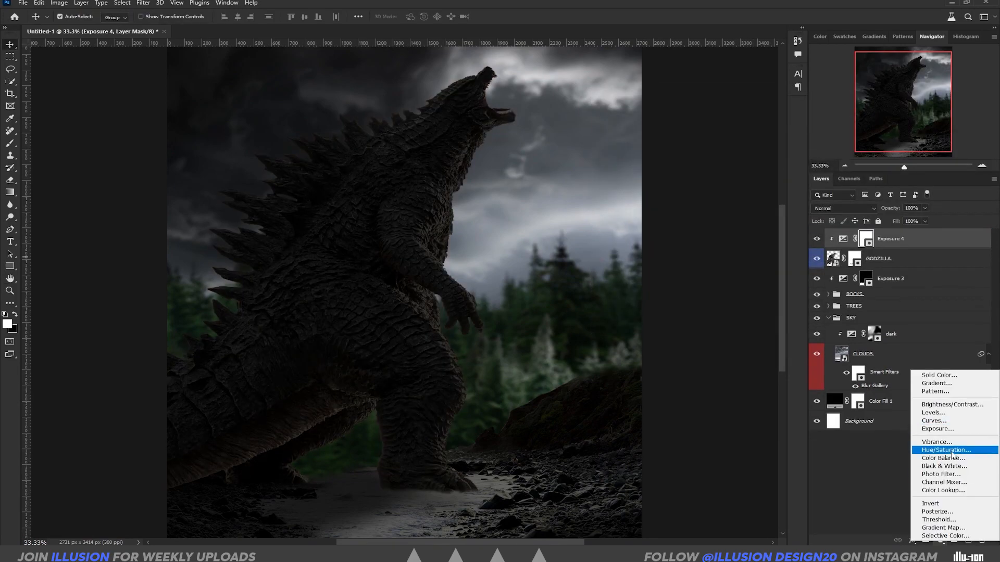
{"action": "left_click", "coordinate": [939, 375]}
{"action": "left_click", "coordinate": [793, 137]}
{"action": "key", "text": "ctrl+i"}
- Paint white with a very large soft brush on the fill's mask to create a glow in the sky beside Godzilla's head
{"action": "key", "text": "ctrl+minus"}
{"action": "key", "text": "ctrl+minus"}
{"action": "key", "text": "ctrl+minus"}
{"action": "key", "text": "b"}
{"action": "key", "text": "bracketright"}
{"action": "key", "text": "bracketright"}
{"action": "key", "text": "bracketright"}
{"action": "key", "text": "bracketright"}
{"action": "key", "text": "bracketright"}
{"action": "key", "text": "bracketright"}
{"action": "key", "text": "bracketright"}
{"action": "key", "text": "bracketright"}
{"action": "key", "text": "bracketright"}
{"action": "key", "text": "bracketright"}
{"action": "key", "text": "bracketright"}
{"action": "key", "text": "bracketright"}
{"action": "key", "text": "bracketright"}
{"action": "key", "text": "bracketright"}
{"action": "key", "text": "bracketright"}
{"action": "key", "text": "bracketright"}
{"action": "key", "text": "bracketright"}
{"action": "key", "text": "bracketright"}
{"action": "key", "text": "bracketright"}
{"action": "key", "text": "bracketright"}
{"action": "left_click", "coordinate": [530, 219]}
{"action": "left_click", "coordinate": [531, 221]}
{"action": "left_click", "coordinate": [499, 217]}
{"action": "key", "text": "v"}
{"action": "left_click_drag", "start_coordinate": [938, 238], "coordinate": [940, 288]}
{"action": "left_click_drag", "start_coordinate": [946, 276], "coordinate": [948, 234]}
{"action": "key", "text": "ctrl+plus"}
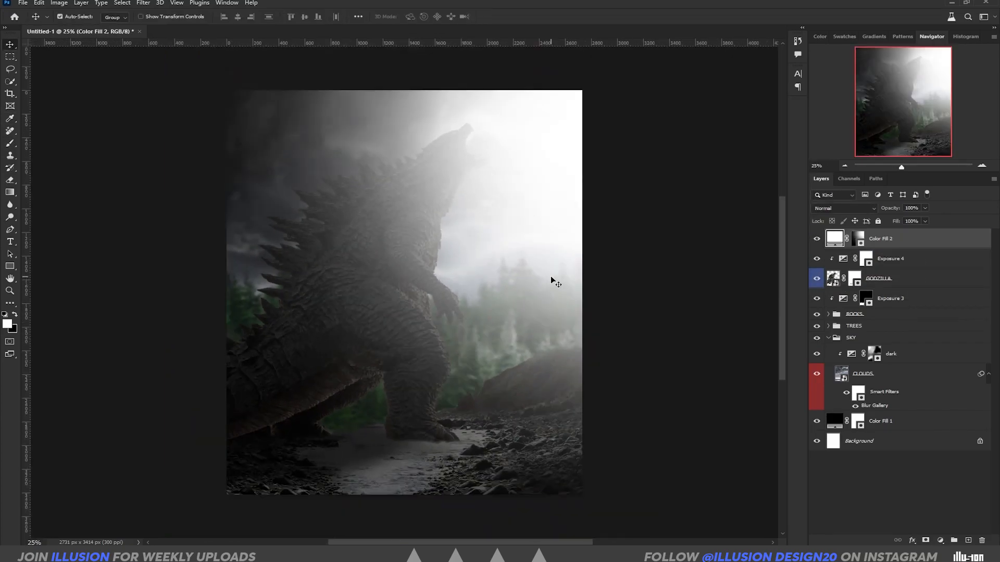
- Try a dab with a smaller brush on a new blank layer, and undo both the dab and the layer
{"action": "key", "text": "b"}
{"action": "key", "text": "bracketleft"}
{"action": "key", "text": "bracketleft"}
{"action": "key", "text": "bracketleft"}
{"action": "key", "text": "bracketleft"}
{"action": "key", "text": "bracketleft"}
{"action": "left_click", "coordinate": [968, 541]}
{"action": "left_click", "coordinate": [312, 390]}
{"action": "key", "text": "ctrl+z"}
{"action": "key", "text": "ctrl+z"}
- Mask the white glow off the ground with black and dab a bright white spot in the sky beside Godzilla's mouth
{"action": "left_click", "coordinate": [858, 238]}
{"action": "key", "text": "x"}
{"action": "mouse_move", "coordinate": [274, 422]}
{"action": "left_mouse_down"}
{"action": "mouse_move", "coordinate": [426, 491]}
{"action": "mouse_move", "coordinate": [368, 173]}
{"action": "mouse_move", "coordinate": [485, 424]}
{"action": "left_mouse_up"}
{"action": "key", "text": "x"}
{"action": "left_click", "coordinate": [535, 179]}
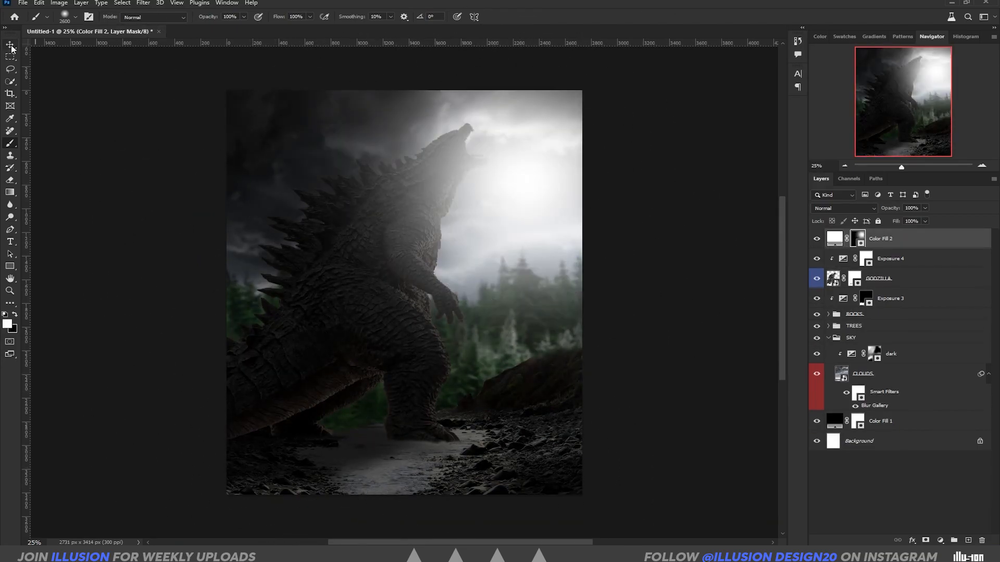
- Reposition the Color Fill 2 glow in the bright part of the sky
{"action": "key", "text": "v"}
{"action": "left_click", "coordinate": [358, 264]}
{"action": "left_click", "coordinate": [834, 238]}
{"action": "left_click_drag", "start_coordinate": [523, 188], "coordinate": [507, 137]}
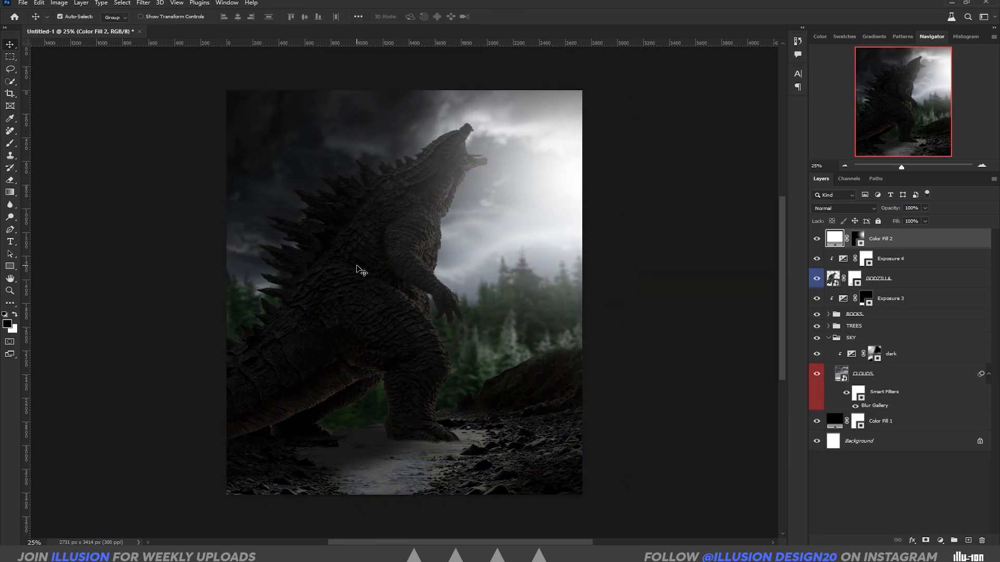
- Invert the Exposure 4 mask and paint the darkening back in over Godzilla's spines, back and tail
{"action": "left_click", "coordinate": [902, 263]}
{"action": "key", "text": "ctrl+i"}
{"action": "key", "text": "b"}
{"action": "key", "text": "bracketleft"}
{"action": "key", "text": "bracketleft"}
{"action": "key", "text": "bracketleft"}
{"action": "key", "text": "bracketleft"}
{"action": "mouse_move", "coordinate": [326, 178]}
{"action": "left_mouse_down"}
{"action": "mouse_move", "coordinate": [289, 277]}
{"action": "mouse_move", "coordinate": [288, 328]}
{"action": "mouse_move", "coordinate": [392, 299]}
{"action": "mouse_move", "coordinate": [381, 367]}
{"action": "mouse_move", "coordinate": [224, 442]}
{"action": "left_mouse_up"}
- Paint the Exposure 4 mask with a smaller brush across Godzilla's upper back and shoulder
{"action": "key", "text": "bracketleft"}
{"action": "key", "text": "bracketleft"}
{"action": "key", "text": "bracketleft"}
{"action": "key", "text": "bracketleft"}
{"action": "key", "text": "bracketleft"}
{"action": "key", "text": "bracketleft"}
{"action": "key", "text": "bracketleft"}
{"action": "key", "text": "bracketleft"}
{"action": "mouse_move", "coordinate": [344, 213]}
{"action": "left_mouse_down"}
{"action": "mouse_move", "coordinate": [413, 184]}
{"action": "mouse_move", "coordinate": [347, 297]}
{"action": "mouse_move", "coordinate": [391, 275]}
{"action": "left_mouse_up"}
- Paint the darkening with a larger brush over Godzilla's thigh, belly and chest on the Exposure 4 mask
{"action": "key", "text": "bracketright"}
{"action": "key", "text": "bracketright"}
{"action": "key", "text": "bracketright"}
{"action": "key", "text": "bracketright"}
{"action": "key", "text": "bracketright"}
{"action": "key", "text": "bracketright"}
{"action": "key", "text": "bracketright"}
{"action": "mouse_move", "coordinate": [415, 354]}
{"action": "left_mouse_down"}
{"action": "mouse_move", "coordinate": [402, 429]}
{"action": "mouse_move", "coordinate": [440, 194]}
{"action": "left_mouse_up"}
- Refine the Exposure 4 mask around Godzilla's arm, chest, neck and head, leaving the edge facing the light brighter
{"action": "key", "text": "ctrl+plus"}
{"action": "key", "text": "ctrl+plus"}
{"action": "key", "text": "ctrl+plus"}
{"action": "left_click_drag", "start_coordinate": [503, 407], "coordinate": [515, 434]}
{"action": "left_click_drag", "start_coordinate": [519, 307], "coordinate": [435, 312]}
{"action": "key", "text": "bracketright"}
{"action": "key", "text": "bracketleft"}
{"action": "key", "text": "bracketleft"}
{"action": "key", "text": "bracketleft"}
{"action": "key", "text": "bracketleft"}
{"action": "mouse_move", "coordinate": [226, 259]}
{"action": "left_mouse_down"}
{"action": "mouse_move", "coordinate": [485, 283]}
{"action": "mouse_move", "coordinate": [581, 238]}
{"action": "mouse_move", "coordinate": [504, 146]}
{"action": "mouse_move", "coordinate": [504, 189]}
{"action": "left_mouse_up"}
- Hide the Color Fill 2 layer and rename it LIGHT SOURCE
{"action": "left_click", "coordinate": [816, 238]}
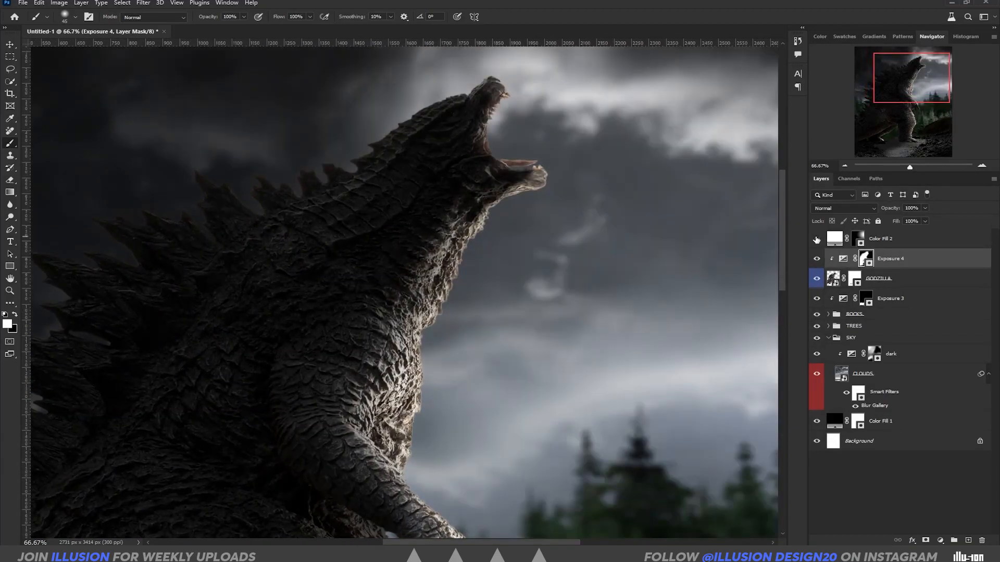
{"action": "double_click", "coordinate": [883, 239]}
- Clip a Hue/Saturation adjustment above Exposure 4 with lightness raised to the maximum, and invert its mask
{"action": "left_click", "coordinate": [941, 541]}
{"action": "left_click", "coordinate": [940, 446]}
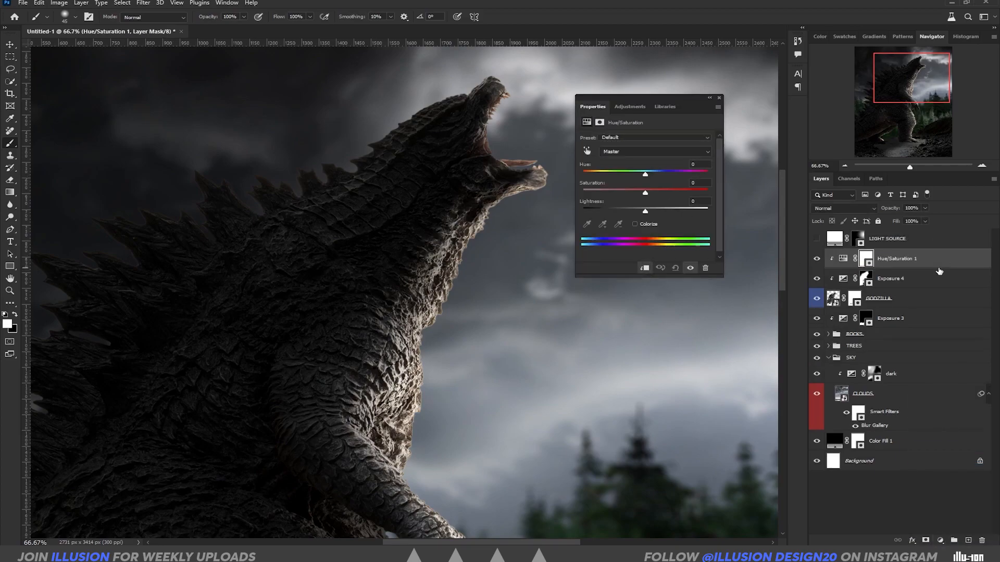
{"action": "left_click_drag", "start_coordinate": [645, 212], "coordinate": [709, 212]}
{"action": "left_click", "coordinate": [719, 98]}
{"action": "key", "text": "ctrl+i"}
- Paint fine white highlights on the Hue/Saturation mask along Godzilla's snout, teeth, tongue and lower jaw
{"action": "scroll", "coordinate": [519, 153], "scroll_direction": "up", "scroll_amount": 2}
{"action": "mouse_move", "coordinate": [520, 154]}
{"action": "left_mouse_down"}
{"action": "mouse_move", "coordinate": [473, 308]}
{"action": "mouse_move", "coordinate": [503, 334]}
{"action": "left_mouse_up"}
{"action": "key", "text": "bracketleft"}
{"action": "key", "text": "bracketleft"}
{"action": "key", "text": "bracketleft"}
{"action": "key", "text": "bracketleft"}
{"action": "key", "text": "bracketleft"}
{"action": "key", "text": "bracketleft"}
{"action": "key", "text": "bracketleft"}
{"action": "key", "text": "bracketleft"}
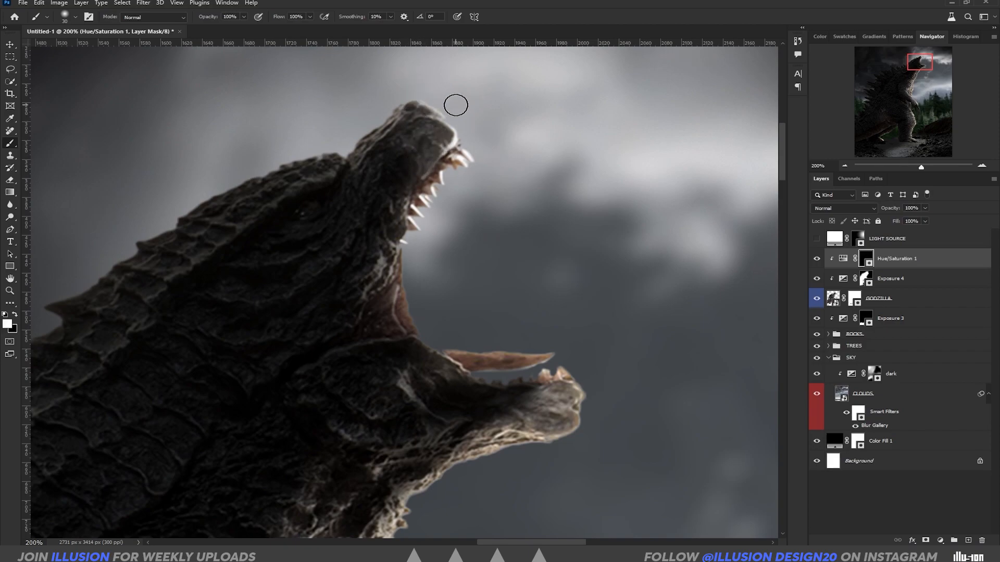
{"action": "left_click_drag", "start_coordinate": [517, 232], "coordinate": [474, 201]}
{"action": "key", "text": "x"}
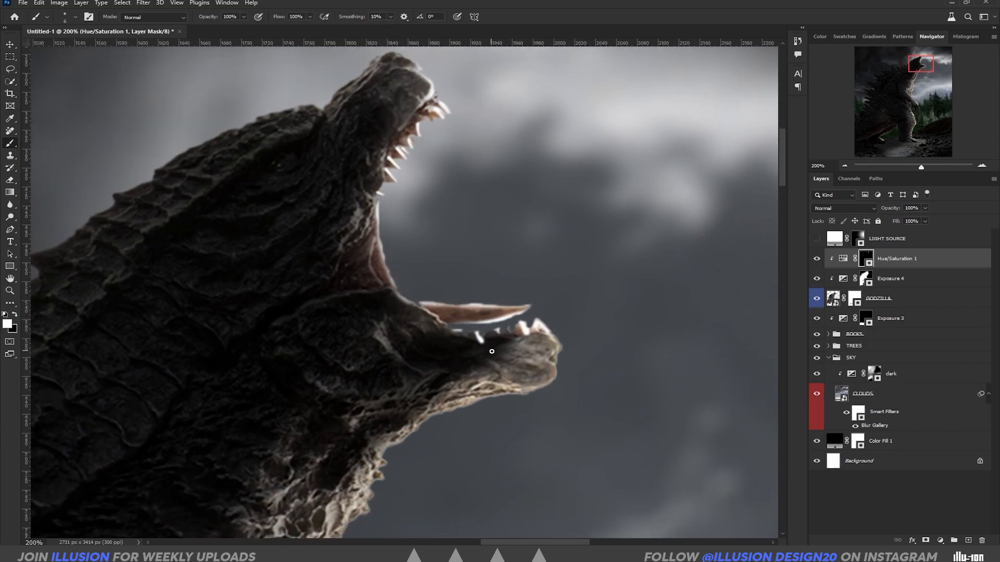
{"action": "mouse_move", "coordinate": [571, 365]}
{"action": "left_mouse_down"}
{"action": "mouse_move", "coordinate": [572, 312]}
{"action": "mouse_move", "coordinate": [526, 348]}
{"action": "left_mouse_up"}
{"action": "mouse_move", "coordinate": [499, 346]}
{"action": "left_mouse_down"}
{"action": "mouse_move", "coordinate": [520, 201]}
{"action": "mouse_move", "coordinate": [388, 298]}
{"action": "left_mouse_up"}
- Continue the highlights on the Hue/Saturation mask along the light-facing edge of Godzilla's throat and chest
{"action": "left_click_drag", "start_coordinate": [308, 425], "coordinate": [408, 166]}
{"action": "mouse_move", "coordinate": [403, 193]}
{"action": "left_mouse_down"}
{"action": "mouse_move", "coordinate": [397, 225]}
{"action": "mouse_move", "coordinate": [299, 386]}
{"action": "left_mouse_up"}
{"action": "left_click_drag", "start_coordinate": [417, 388], "coordinate": [530, 209]}
{"action": "mouse_move", "coordinate": [415, 225]}
{"action": "left_mouse_down"}
{"action": "mouse_move", "coordinate": [429, 306]}
{"action": "mouse_move", "coordinate": [417, 417]}
{"action": "left_mouse_up"}
{"action": "left_click_drag", "start_coordinate": [419, 417], "coordinate": [404, 185]}
{"action": "left_click_drag", "start_coordinate": [389, 194], "coordinate": [357, 385]}
{"action": "left_click_drag", "start_coordinate": [392, 432], "coordinate": [399, 223]}
{"action": "left_click_drag", "start_coordinate": [357, 190], "coordinate": [382, 219]}
- Paint rim highlights with a larger brush farther down Godzilla's front, around the arm and hand
{"action": "key", "text": "]"}
{"action": "key", "text": "]"}
{"action": "key", "text": "]"}
{"action": "key", "text": "]"}
{"action": "left_click_drag", "start_coordinate": [383, 220], "coordinate": [560, 409]}
{"action": "mouse_move", "coordinate": [565, 417]}
{"action": "left_mouse_down"}
{"action": "mouse_move", "coordinate": [467, 230]}
{"action": "mouse_move", "coordinate": [495, 391]}
{"action": "left_mouse_up"}
- Continue painting and trimming rim highlights down Godzilla's front to the thigh, alternating white and black on the Hue/Saturation mask
{"action": "left_click_drag", "start_coordinate": [422, 307], "coordinate": [419, 404]}
{"action": "key", "text": "x"}
{"action": "key", "text": "x"}
{"action": "left_click_drag", "start_coordinate": [336, 362], "coordinate": [340, 326]}
{"action": "key", "text": "x"}
{"action": "mouse_move", "coordinate": [272, 241]}
{"action": "left_mouse_down"}
{"action": "mouse_move", "coordinate": [276, 103]}
{"action": "mouse_move", "coordinate": [361, 391]}
{"action": "left_mouse_up"}
{"action": "left_click_drag", "start_coordinate": [359, 443], "coordinate": [365, 203]}
{"action": "left_click_drag", "start_coordinate": [346, 211], "coordinate": [361, 333]}
{"action": "left_click_drag", "start_coordinate": [365, 411], "coordinate": [422, 140]}
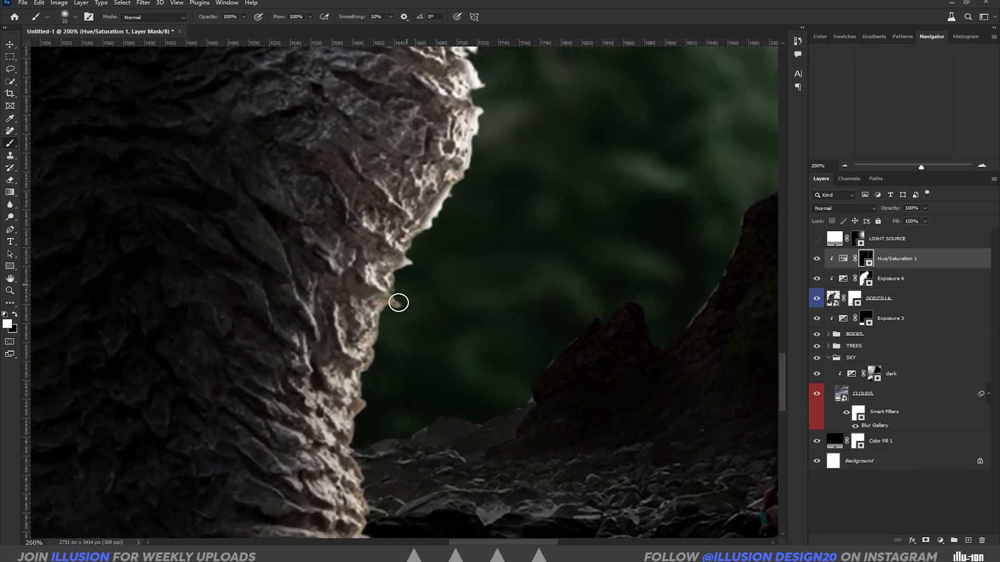
- Paint bright rim highlights along the light-facing edge of Godzilla's front lower leg, correcting the mask with black where needed
{"action": "left_click_drag", "start_coordinate": [398, 294], "coordinate": [355, 453]}
{"action": "left_click_drag", "start_coordinate": [375, 459], "coordinate": [376, 297]}
{"action": "left_click_drag", "start_coordinate": [386, 406], "coordinate": [370, 239]}
{"action": "mouse_move", "coordinate": [427, 286]}
{"action": "left_mouse_down"}
{"action": "mouse_move", "coordinate": [475, 339]}
{"action": "mouse_move", "coordinate": [419, 299]}
{"action": "mouse_move", "coordinate": [507, 307]}
{"action": "mouse_move", "coordinate": [537, 360]}
{"action": "left_mouse_up"}
{"action": "key", "text": "x"}
{"action": "key", "text": "x"}
{"action": "left_click_drag", "start_coordinate": [337, 326], "coordinate": [387, 357]}
{"action": "key", "text": "x"}
{"action": "left_click_drag", "start_coordinate": [407, 241], "coordinate": [456, 278]}
{"action": "mouse_move", "coordinate": [215, 62]}
{"action": "left_mouse_down"}
{"action": "mouse_move", "coordinate": [402, 297]}
{"action": "mouse_move", "coordinate": [386, 372]}
{"action": "left_mouse_up"}
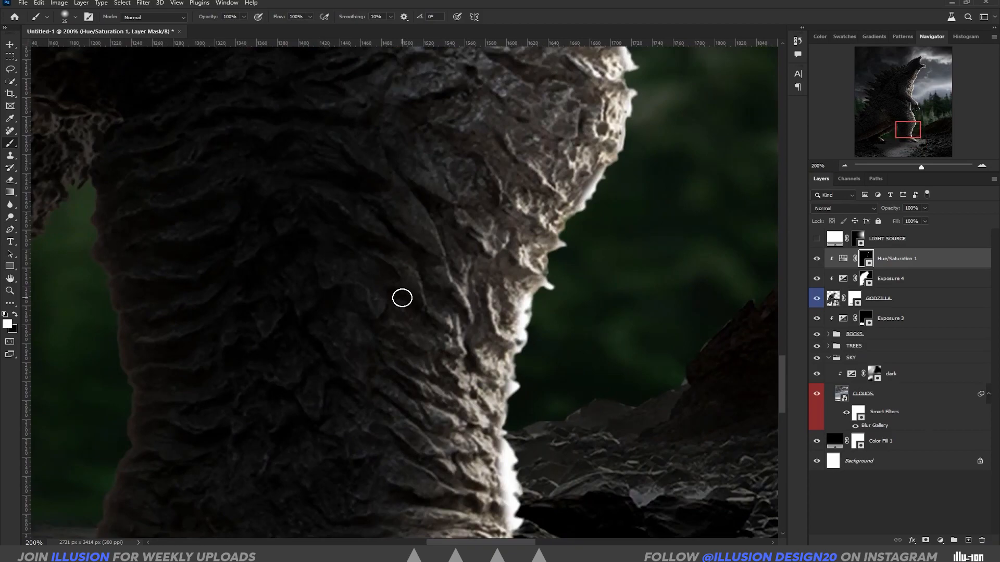
- Extend the rim highlights on the Hue/Saturation mask to Godzilla's feet and the underside of the rear leg
{"action": "key", "text": "ctrl+minus"}
{"action": "key", "text": "ctrl+minus"}
{"action": "key", "text": "ctrl+minus"}
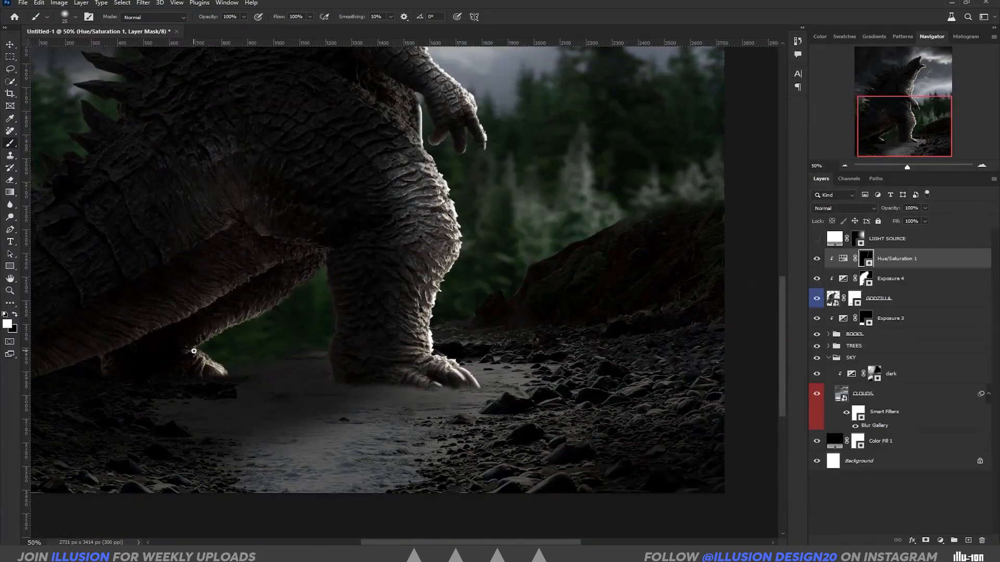
{"action": "left_click_drag", "start_coordinate": [294, 240], "coordinate": [355, 500]}
{"action": "key", "text": "x"}
{"action": "left_click_drag", "start_coordinate": [643, 362], "coordinate": [511, 210]}
- Preview the poster with and without the LIGHT SOURCE layer, and save the document as godzilla.psd
{"action": "key", "text": "ctrl+minus"}
{"action": "left_click", "coordinate": [816, 240]}
{"action": "left_click", "coordinate": [816, 240]}
{"action": "key", "text": "ctrl+shift+s"}
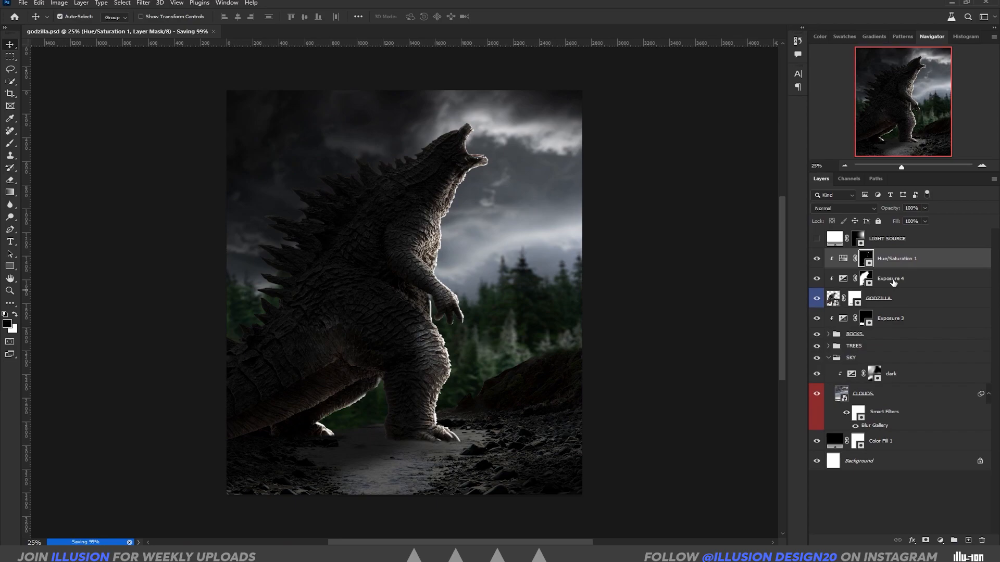
- Rename the Exposure 4 layer as dark and the Hue/Saturation 1 layer as light
{"action": "double_click", "coordinate": [894, 280]}
{"action": "double_click", "coordinate": [906, 259]}
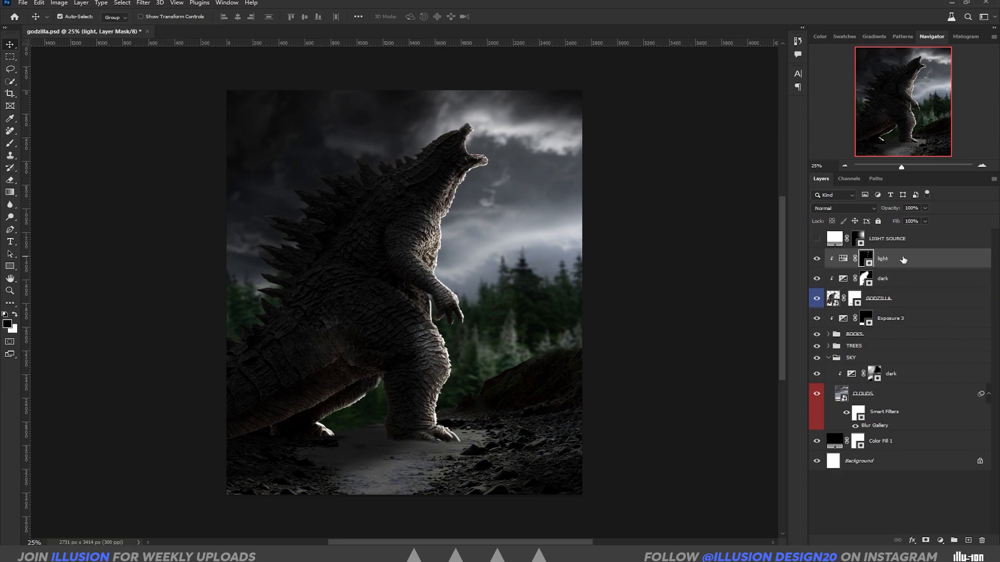
{"action": "left_click", "coordinate": [816, 239]}
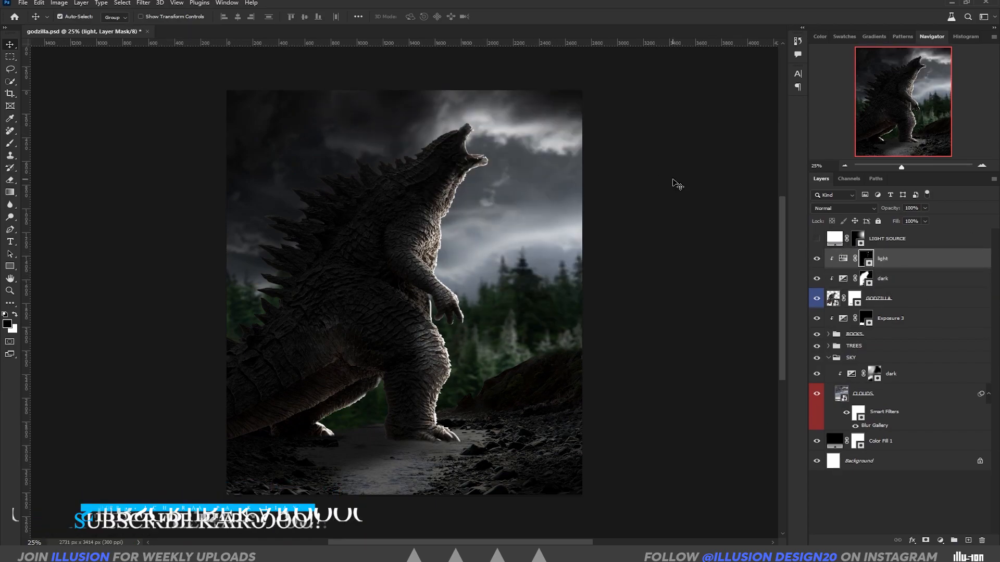
- Clip a Vibrance adjustment above the light layer with Vibrance at -29 and Saturation at +38
{"action": "left_click", "coordinate": [940, 540]}
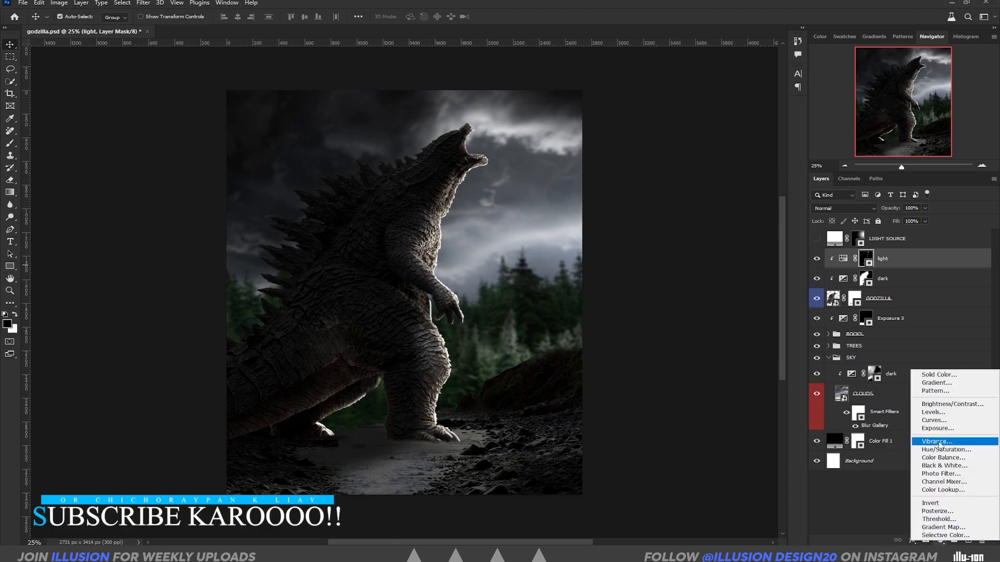
{"action": "left_click", "coordinate": [932, 435]}
{"action": "left_click", "coordinate": [646, 267]}
{"action": "left_click_drag", "start_coordinate": [645, 166], "coordinate": [669, 166]}
{"action": "left_click_drag", "start_coordinate": [646, 148], "coordinate": [594, 141]}
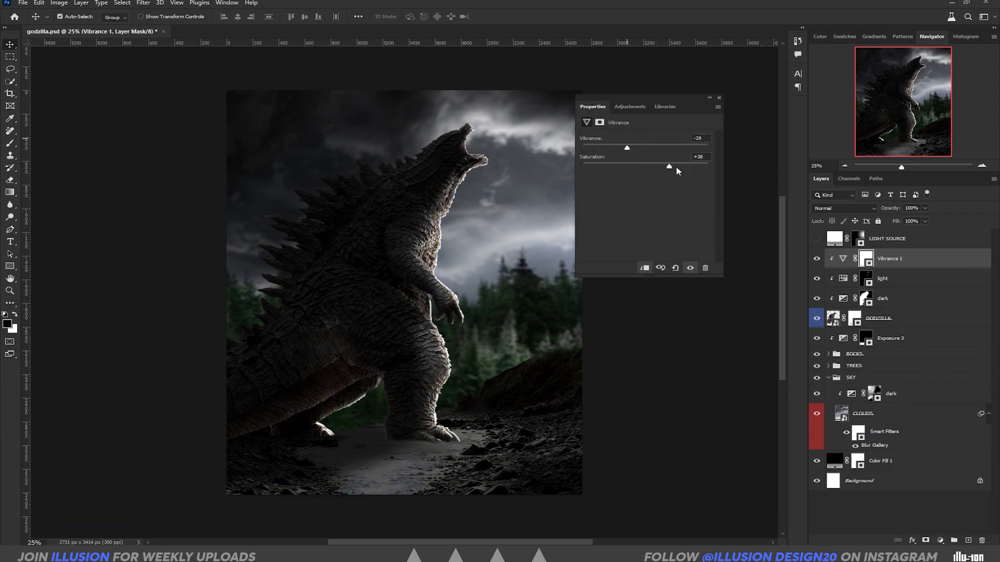
{"action": "left_click", "coordinate": [720, 98]}
- Add a dark yellow Solid Color fill layer above Vibrance 1 and invert its mask to black
{"action": "left_click", "coordinate": [940, 540]}
{"action": "left_click", "coordinate": [942, 373]}
{"action": "left_click", "coordinate": [686, 240]}
{"action": "left_click", "coordinate": [657, 173]}
{"action": "left_click", "coordinate": [777, 134]}
{"action": "key", "text": "ctrl+i"}
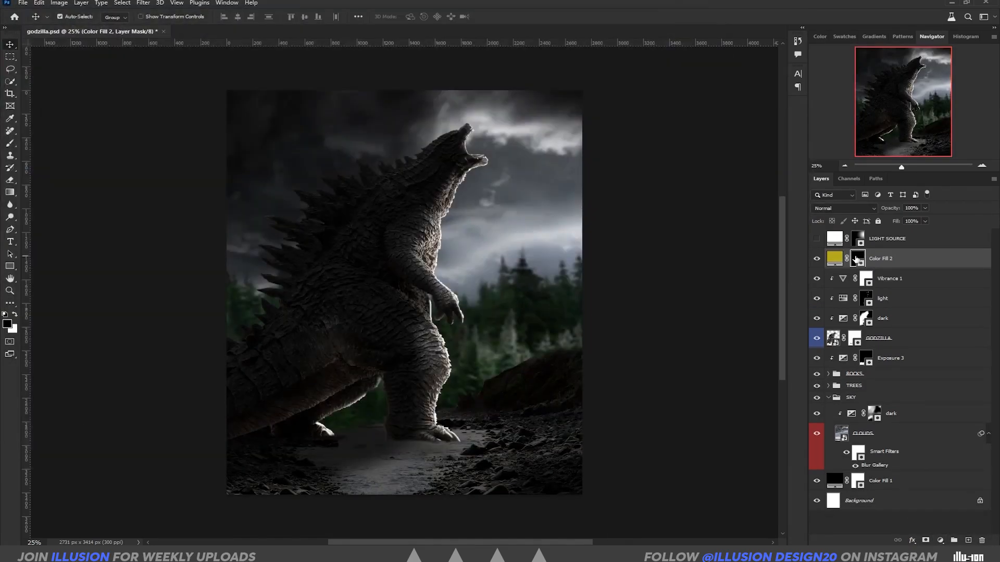
- Paint a soft white dab on the yellow fill's mask over Godzilla's eye and set its blend mode to Linear Dodge (Add)
{"action": "key", "text": "ctrl+plus"}
{"action": "key", "text": "ctrl+plus"}
{"action": "key", "text": "ctrl+plus"}
{"action": "key", "text": "ctrl+plus"}
{"action": "key", "text": "ctrl+plus"}
{"action": "mouse_move", "coordinate": [521, 115]}
{"action": "left_mouse_down"}
{"action": "mouse_move", "coordinate": [496, 349]}
{"action": "mouse_move", "coordinate": [250, 489]}
{"action": "left_mouse_up"}
{"action": "key", "text": "ctrl+plus"}
{"action": "key", "text": "b"}
{"action": "key", "text": "x"}
{"action": "left_click", "coordinate": [378, 270]}
{"action": "left_click", "coordinate": [844, 208]}
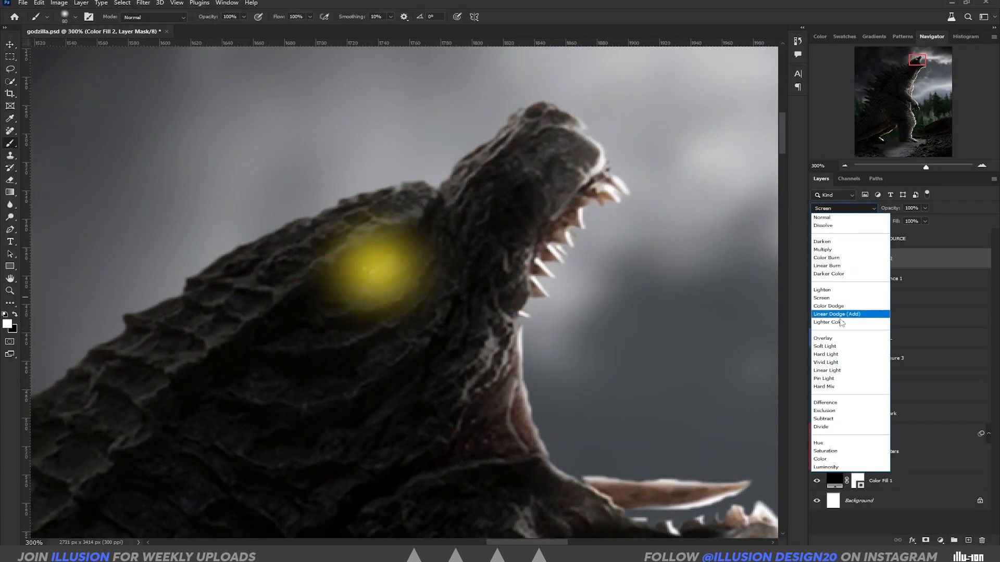
{"action": "left_click", "coordinate": [837, 314]}
- Shape the yellow glow to fit Godzilla's eye by painting around it in black on the fill's mask with a smaller brush
{"action": "key", "text": "x"}
{"action": "mouse_move", "coordinate": [365, 250]}
{"action": "left_mouse_down"}
{"action": "mouse_move", "coordinate": [394, 269]}
{"action": "mouse_move", "coordinate": [409, 297]}
{"action": "left_mouse_up"}
{"action": "key", "text": "x"}
{"action": "left_click", "coordinate": [382, 266]}
{"action": "key", "text": "bracketleft"}
{"action": "key", "text": "ctrl+z"}
{"action": "key", "text": "x"}
{"action": "mouse_move", "coordinate": [360, 318]}
{"action": "left_mouse_down"}
{"action": "mouse_move", "coordinate": [422, 315]}
{"action": "mouse_move", "coordinate": [399, 225]}
{"action": "left_mouse_up"}
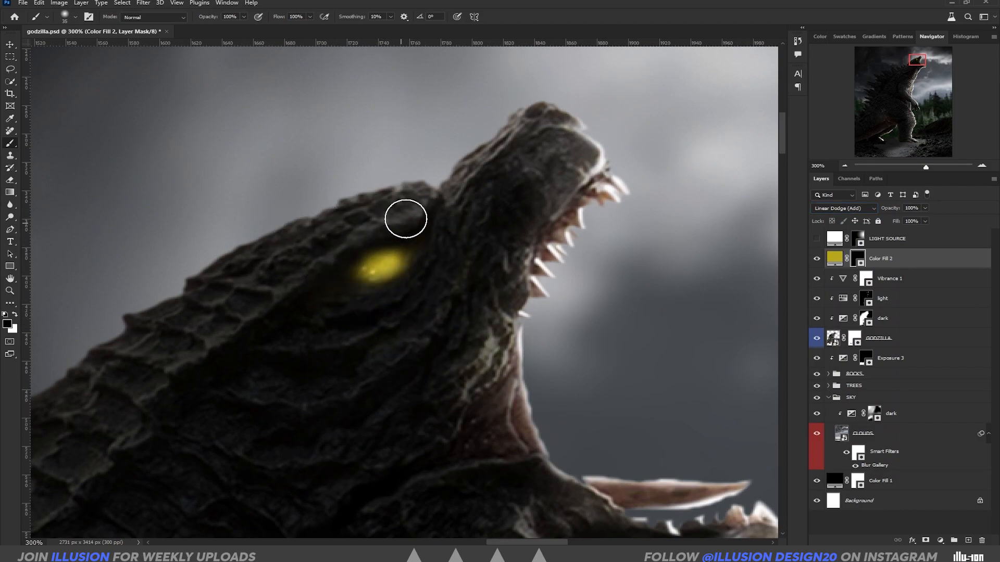
- Add a white Solid Color fill above the yellow one, invert its mask, and paint a tiny highlight in the eye
{"action": "left_click", "coordinate": [817, 238]}
{"action": "left_click", "coordinate": [893, 239]}
{"action": "left_click", "coordinate": [817, 239]}
{"action": "left_click", "coordinate": [897, 259]}
{"action": "left_click", "coordinate": [940, 541]}
{"action": "left_click", "coordinate": [937, 370]}
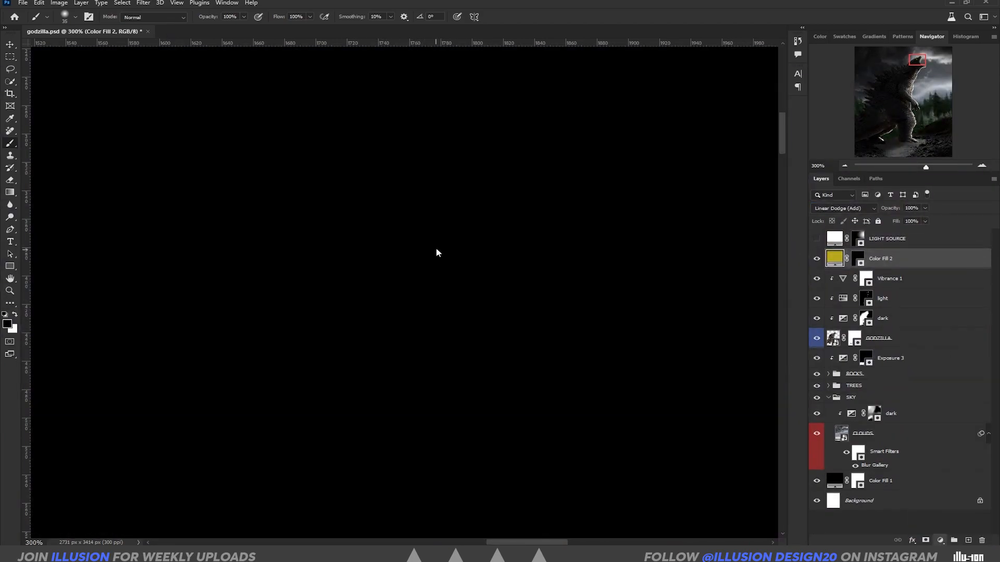
{"action": "left_click_drag", "start_coordinate": [562, 156], "coordinate": [537, 127]}
{"action": "left_click", "coordinate": [791, 130]}
{"action": "key", "text": "ctrl+i"}
{"action": "key", "text": "bracketleft"}
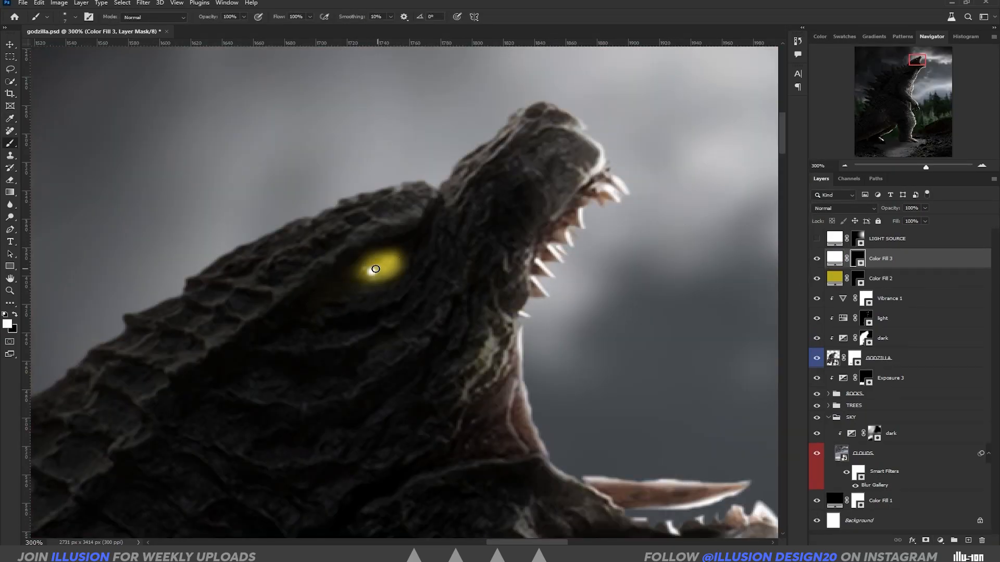
{"action": "left_click", "coordinate": [371, 268]}
{"action": "left_click", "coordinate": [940, 541]}
{"action": "left_click", "coordinate": [938, 371]}
{"action": "left_click", "coordinate": [790, 131]}
{"action": "key", "text": "ctrl+i"}
{"action": "key", "text": "bracketright"}
{"action": "key", "text": "bracketright"}
{"action": "key", "text": "ctrl+minus"}
{"action": "key", "text": "ctrl+minus"}
{"action": "key", "text": "ctrl+minus"}
{"action": "key", "text": "ctrl+minus"}
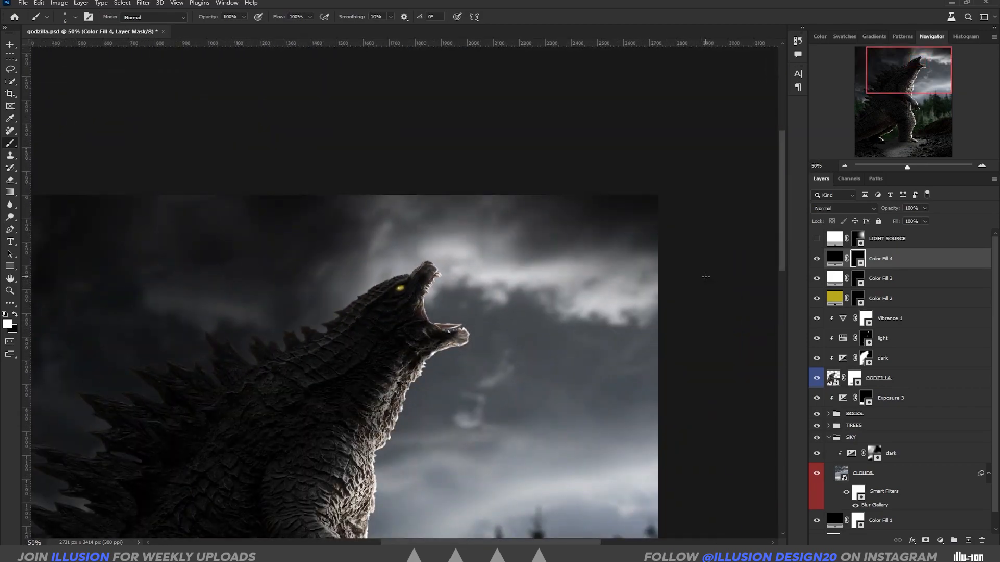
{"action": "key", "text": "Delete"}
- Paint a faint, wider glow around the eye on the yellow fill's mask using a much larger soft brush at 11% flow
{"action": "left_click", "coordinate": [856, 279]}
{"action": "key", "text": "ctrl+plus"}
{"action": "key", "text": "ctrl+plus"}
{"action": "key", "text": "ctrl+plus"}
{"action": "key", "text": "ctrl+plus"}
{"action": "left_click", "coordinate": [76, 17]}
{"action": "left_click_drag", "start_coordinate": [279, 18], "coordinate": [233, 17]}
{"action": "key", "text": "bracketright"}
{"action": "key", "text": "bracketright"}
{"action": "key", "text": "bracketright"}
{"action": "key", "text": "bracketright"}
{"action": "key", "text": "bracketright"}
{"action": "key", "text": "bracketright"}
{"action": "key", "text": "bracketright"}
{"action": "key", "text": "bracketright"}
{"action": "key", "text": "bracketright"}
{"action": "key", "text": "bracketright"}
{"action": "key", "text": "bracketright"}
{"action": "left_click", "coordinate": [376, 271]}
{"action": "left_click", "coordinate": [375, 268]}
{"action": "key", "text": "v"}
{"action": "key", "text": "ctrl+minus"}
{"action": "key", "text": "ctrl+minus"}
{"action": "key", "text": "ctrl+minus"}
{"action": "key", "text": "ctrl+minus"}
{"action": "key", "text": "ctrl+minus"}
{"action": "key", "text": "ctrl+minus"}
{"action": "key", "text": "ctrl+minus"}
{"action": "key", "text": "ctrl+minus"}
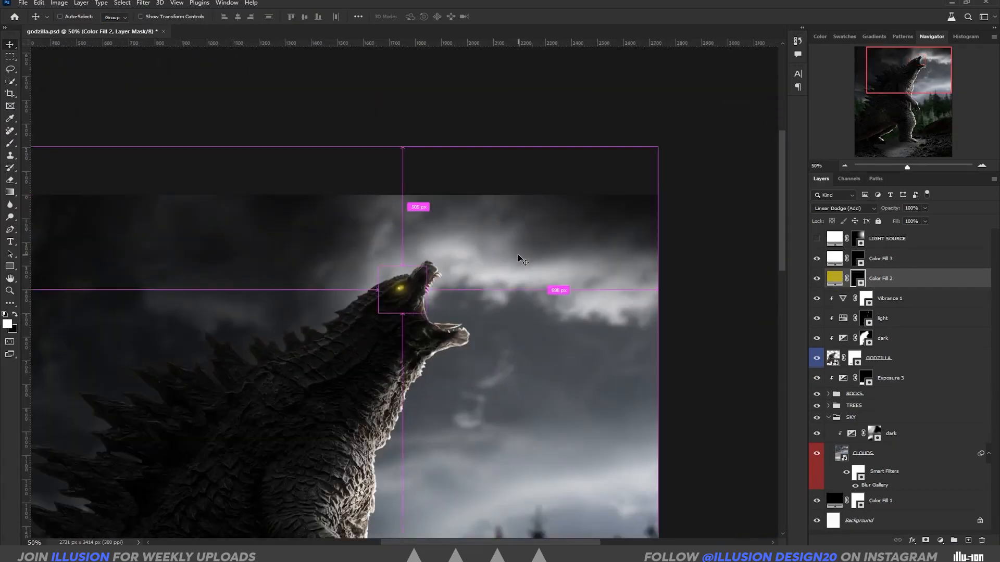
{"action": "key", "text": "ctrl+0"}
{"action": "left_click", "coordinate": [60, 16]}
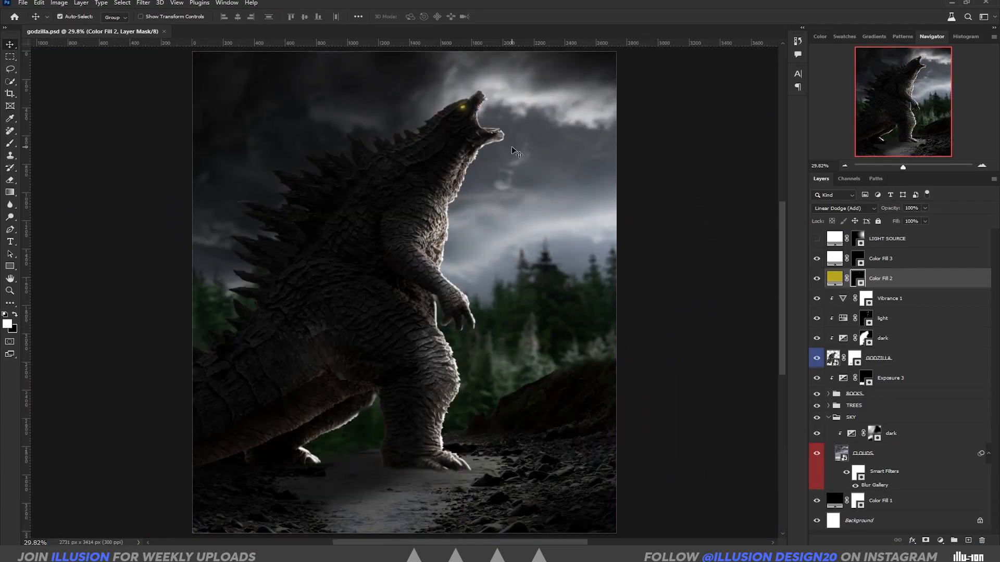
- Split the light layer's Blend If black slider for the Underlying Layer to about 14 / 119
{"action": "left_click", "coordinate": [902, 261]}
{"action": "left_click", "coordinate": [886, 299]}
{"action": "left_click", "coordinate": [906, 318]}
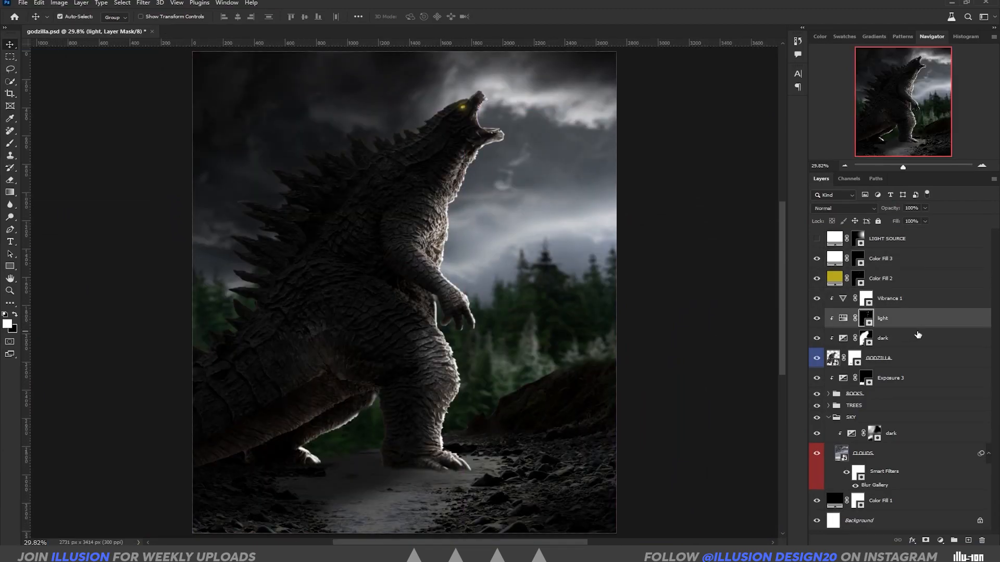
{"action": "double_click", "coordinate": [960, 322]}
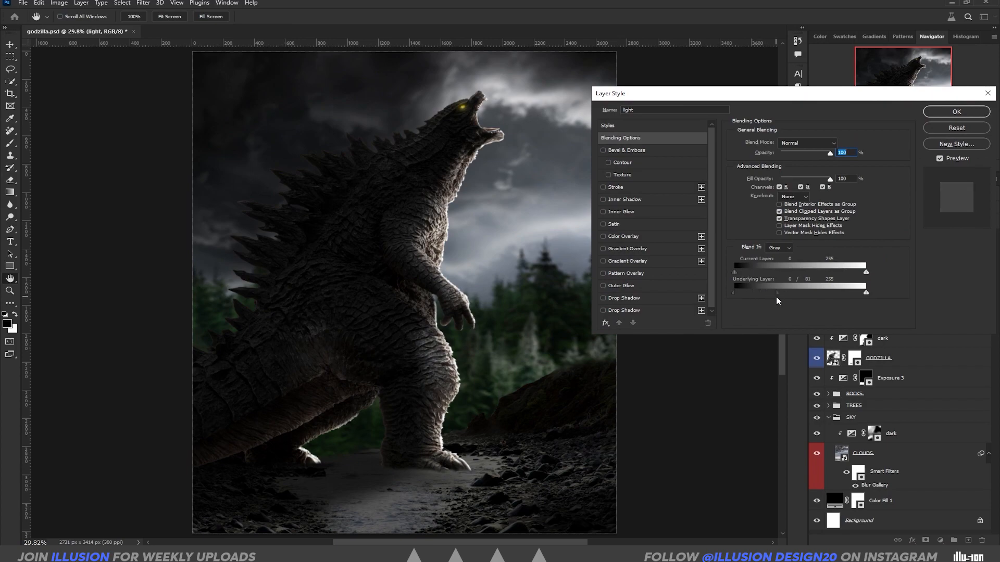
{"action": "left_click_drag", "start_coordinate": [734, 293], "coordinate": [764, 293]}
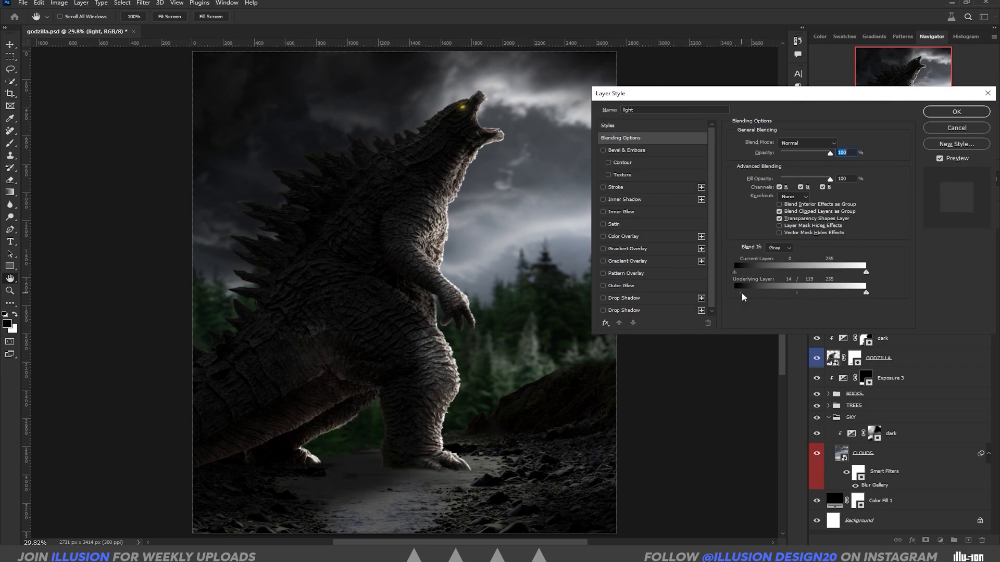
{"action": "left_click", "coordinate": [956, 112]}
- Tone down the rear foot's highlights with a soft low-flow brush, using black on the light mask and white on the dark mask
{"action": "left_click", "coordinate": [869, 317]}
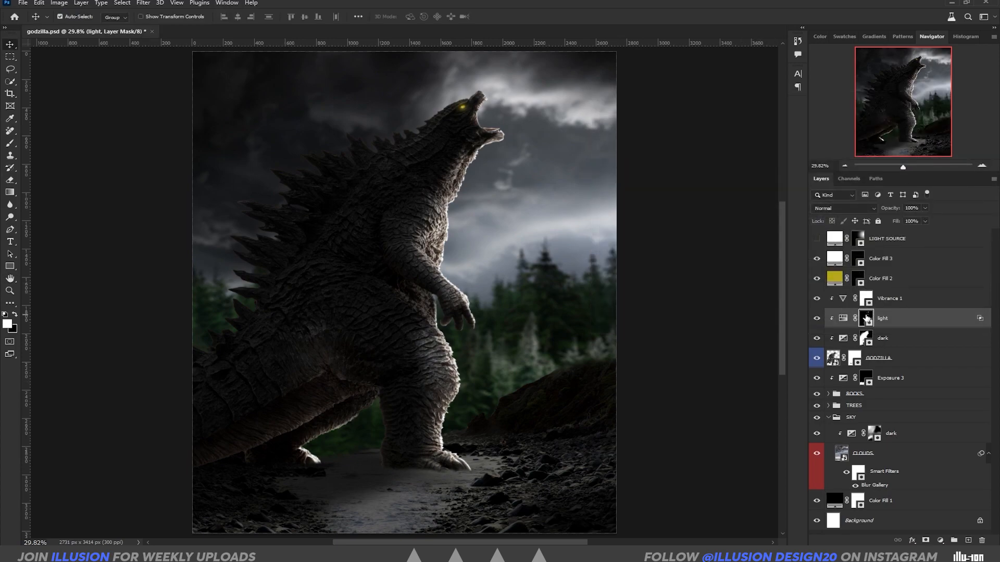
{"action": "key", "text": "b"}
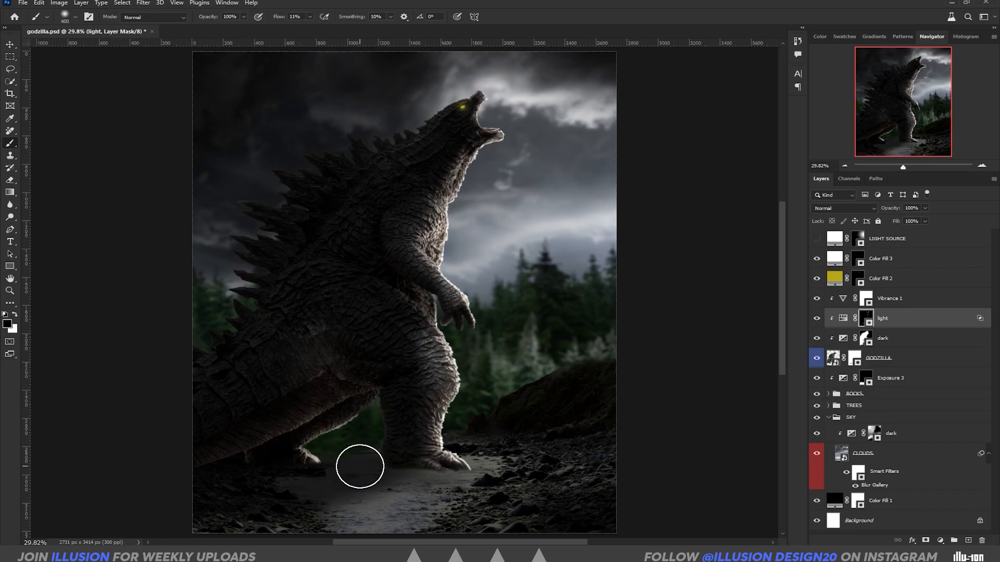
{"action": "key", "text": "alt+bracketleft"}
{"action": "key", "text": "v"}
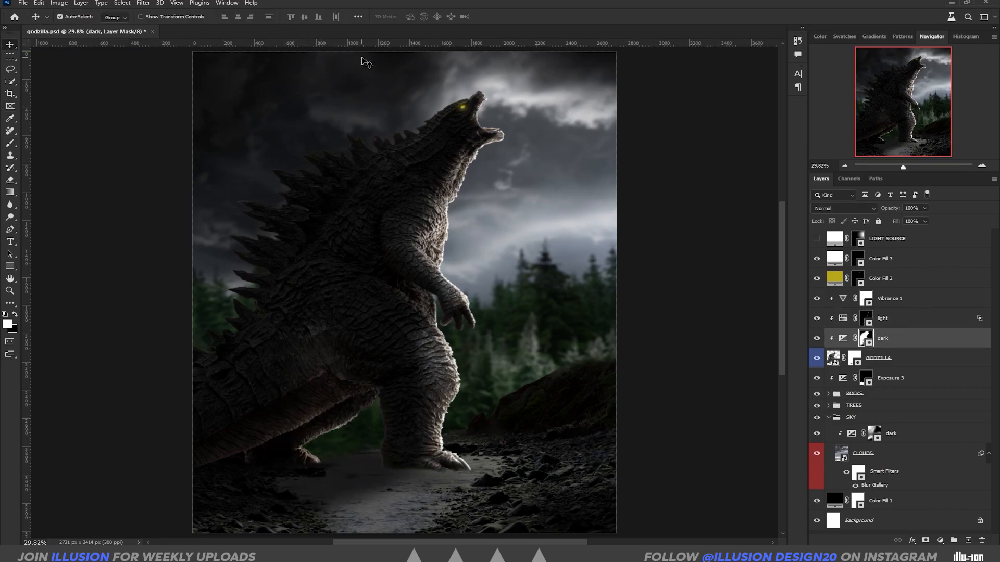
- Paint white on the light layer's mask along Godzilla's upper neck and first back spines with a 40 px brush
{"action": "left_click", "coordinate": [817, 239]}
{"action": "left_click", "coordinate": [817, 239]}
{"action": "left_click", "coordinate": [867, 318]}
{"action": "key", "text": "ctrl+plus"}
{"action": "key", "text": "ctrl+plus"}
{"action": "key", "text": "ctrl+plus"}
{"action": "left_click_drag", "start_coordinate": [484, 198], "coordinate": [415, 275]}
{"action": "key", "text": "ctrl+plus"}
{"action": "key", "text": "b"}
{"action": "key", "text": "bracketleft"}
{"action": "key", "text": "bracketleft"}
{"action": "key", "text": "bracketleft"}
{"action": "key", "text": "bracketleft"}
{"action": "key", "text": "bracketleft"}
{"action": "key", "text": "bracketleft"}
{"action": "key", "text": "bracketleft"}
{"action": "key", "text": "bracketleft"}
{"action": "key", "text": "bracketleft"}
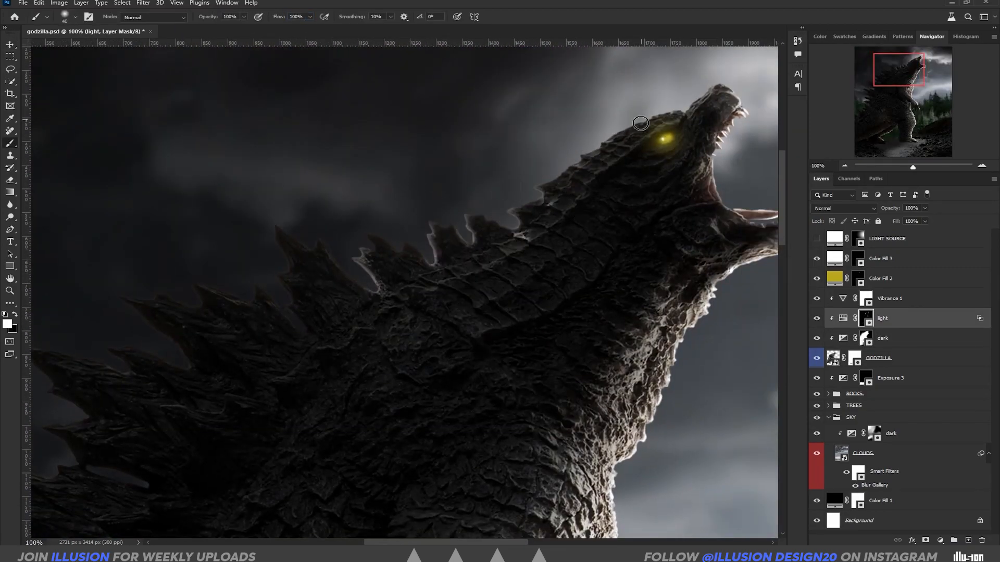
{"action": "left_click_drag", "start_coordinate": [495, 267], "coordinate": [428, 277]}
{"action": "left_click_drag", "start_coordinate": [388, 284], "coordinate": [403, 251]}
{"action": "left_click_drag", "start_coordinate": [334, 208], "coordinate": [368, 244]}
{"action": "left_click_drag", "start_coordinate": [313, 284], "coordinate": [339, 240]}
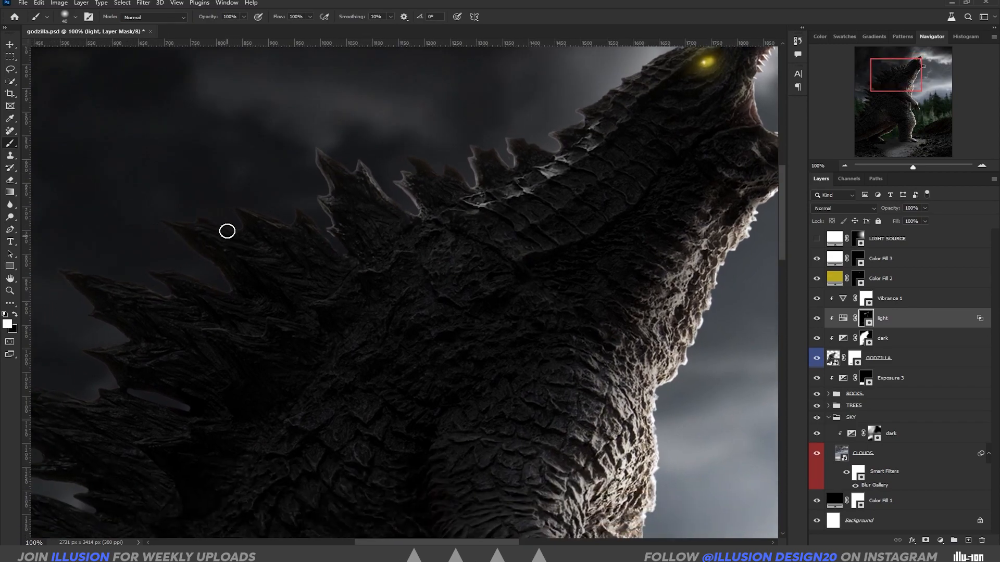
- Enlarge the brush to 70 px and paint highlights on the light mask along the mid-back spines and nearby scales
{"action": "left_click_drag", "start_coordinate": [186, 273], "coordinate": [255, 213]}
{"action": "key", "text": "bracketright"}
{"action": "key", "text": "bracketright"}
{"action": "key", "text": "bracketright"}
{"action": "left_click_drag", "start_coordinate": [138, 219], "coordinate": [227, 249]}
{"action": "left_click_drag", "start_coordinate": [177, 292], "coordinate": [327, 187]}
{"action": "left_click_drag", "start_coordinate": [178, 211], "coordinate": [296, 232]}
{"action": "left_click_drag", "start_coordinate": [227, 307], "coordinate": [271, 303]}
{"action": "left_click_drag", "start_coordinate": [359, 335], "coordinate": [332, 264]}
{"action": "left_click_drag", "start_coordinate": [224, 269], "coordinate": [310, 296]}
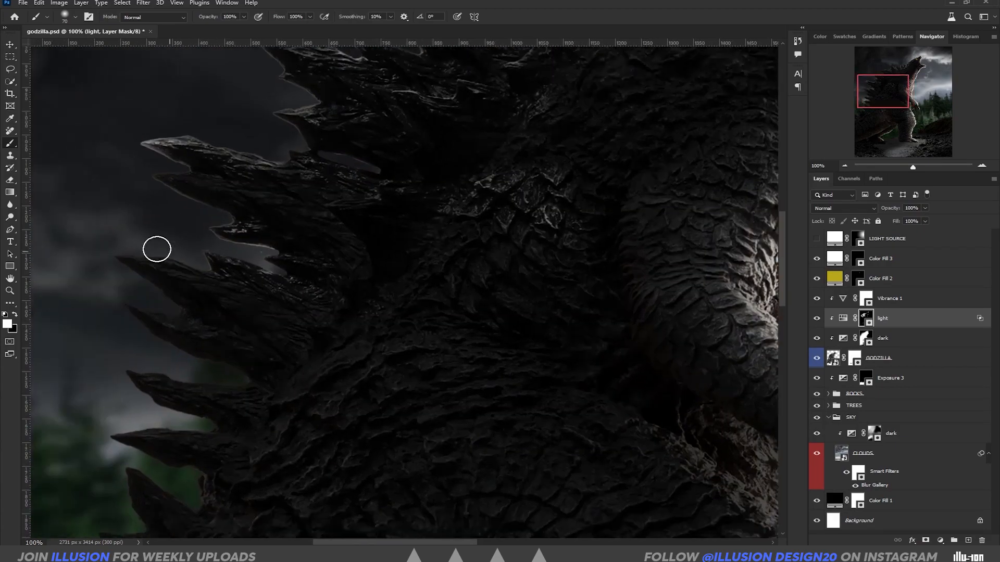
- Continue the white highlights on the light mask down the lower spines to the base of the tail
{"action": "left_click_drag", "start_coordinate": [188, 259], "coordinate": [180, 339]}
{"action": "left_click_drag", "start_coordinate": [108, 325], "coordinate": [198, 259]}
{"action": "left_click_drag", "start_coordinate": [233, 313], "coordinate": [336, 318]}
{"action": "left_click_drag", "start_coordinate": [359, 333], "coordinate": [449, 295]}
{"action": "left_click_drag", "start_coordinate": [229, 416], "coordinate": [312, 278]}
{"action": "left_click_drag", "start_coordinate": [313, 282], "coordinate": [385, 333]}
{"action": "left_click_drag", "start_coordinate": [160, 350], "coordinate": [214, 247]}
{"action": "left_click_drag", "start_coordinate": [289, 317], "coordinate": [238, 353]}
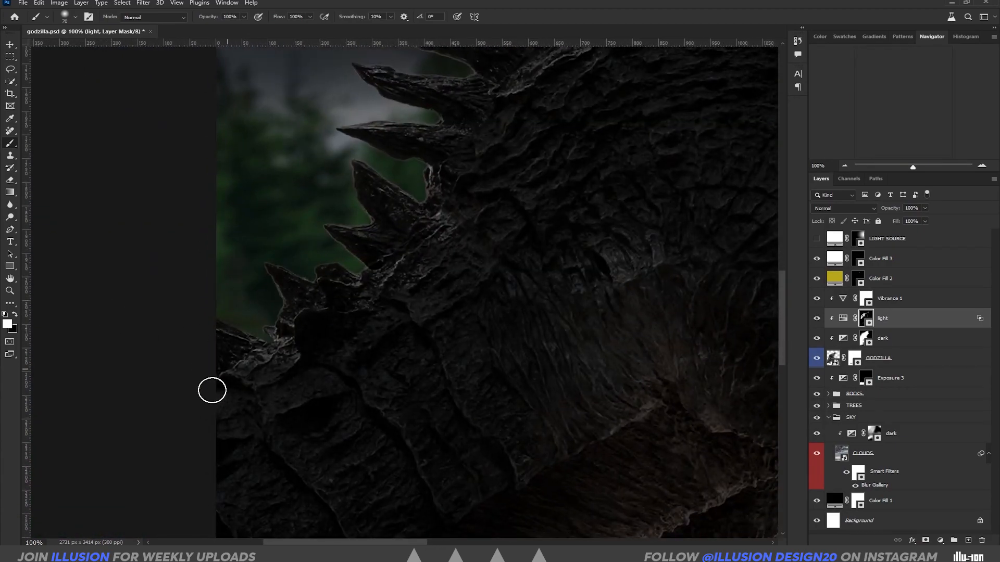
{"action": "left_click_drag", "start_coordinate": [571, 159], "coordinate": [464, 185]}
{"action": "left_click_drag", "start_coordinate": [215, 520], "coordinate": [242, 381]}
- Enlarge the brush to 200 px and reveal light on the mask across the back, torso and arm scales
{"action": "key", "text": "bracketright"}
{"action": "key", "text": "bracketright"}
{"action": "key", "text": "bracketright"}
{"action": "key", "text": "bracketright"}
{"action": "key", "text": "bracketright"}
{"action": "key", "text": "bracketright"}
{"action": "key", "text": "bracketright"}
{"action": "left_click_drag", "start_coordinate": [448, 44], "coordinate": [337, 183]}
{"action": "left_click_drag", "start_coordinate": [457, 108], "coordinate": [271, 447]}
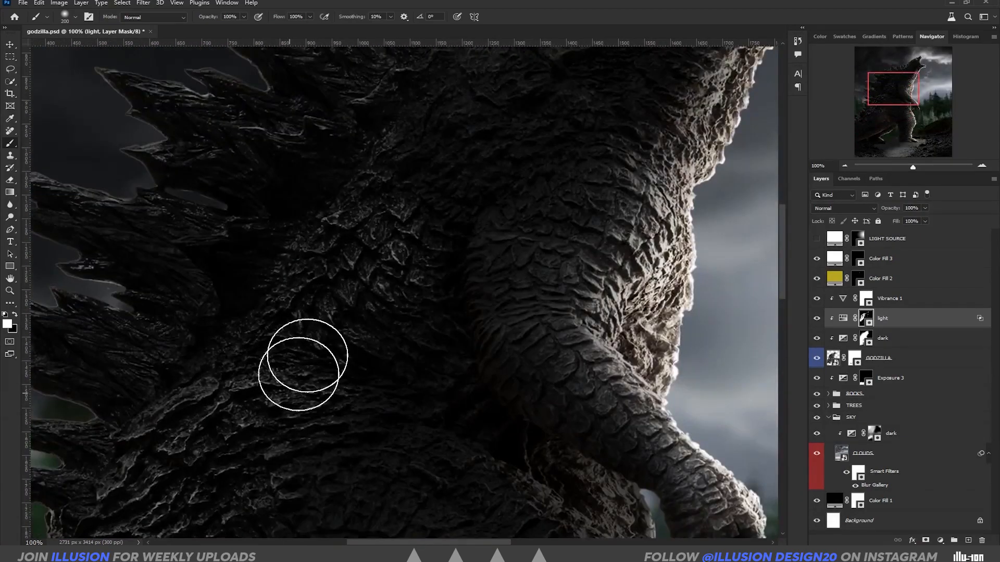
{"action": "left_click_drag", "start_coordinate": [526, 130], "coordinate": [370, 414]}
{"action": "left_click_drag", "start_coordinate": [292, 448], "coordinate": [370, 161]}
{"action": "left_click_drag", "start_coordinate": [469, 333], "coordinate": [364, 248]}
{"action": "mouse_move", "coordinate": [461, 250]}
{"action": "left_mouse_down"}
{"action": "mouse_move", "coordinate": [523, 337]}
{"action": "mouse_move", "coordinate": [461, 245]}
{"action": "left_mouse_up"}
{"action": "key", "text": "x"}
{"action": "key", "text": "x"}
{"action": "left_click_drag", "start_coordinate": [330, 205], "coordinate": [379, 232]}
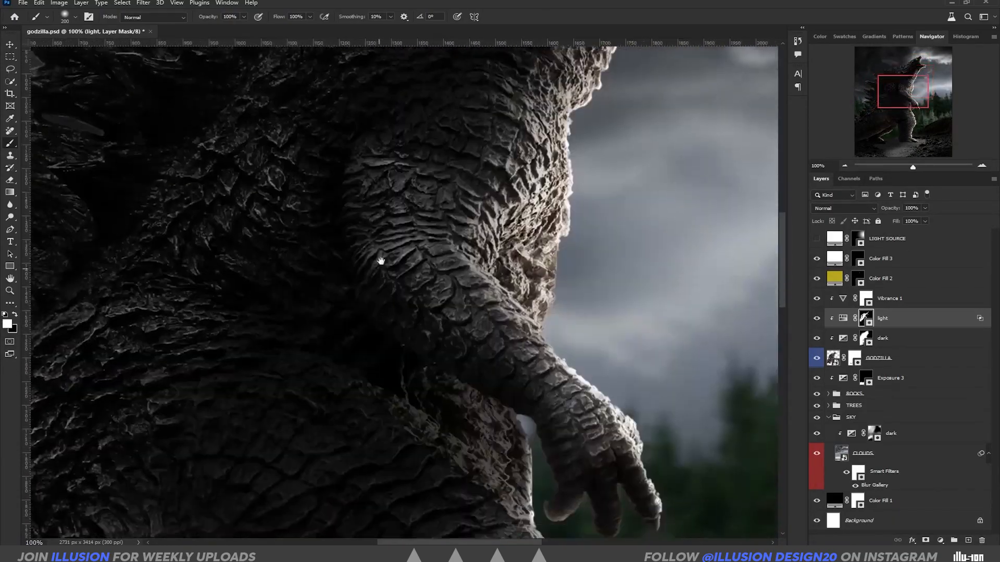
- Paint white on the light mask over the thigh, lower body and tail with the 200 px brush
{"action": "left_click_drag", "start_coordinate": [328, 450], "coordinate": [326, 221]}
{"action": "left_click_drag", "start_coordinate": [250, 458], "coordinate": [323, 239]}
{"action": "mouse_move", "coordinate": [166, 495]}
{"action": "left_mouse_down"}
{"action": "mouse_move", "coordinate": [230, 288]}
{"action": "mouse_move", "coordinate": [428, 400]}
{"action": "left_mouse_up"}
{"action": "left_click_drag", "start_coordinate": [208, 291], "coordinate": [116, 339]}
{"action": "left_click_drag", "start_coordinate": [323, 386], "coordinate": [180, 231]}
{"action": "left_click_drag", "start_coordinate": [130, 276], "coordinate": [313, 198]}
- Tone down the light mask with black around the hind leg and the underside of the tail
{"action": "key", "text": "x"}
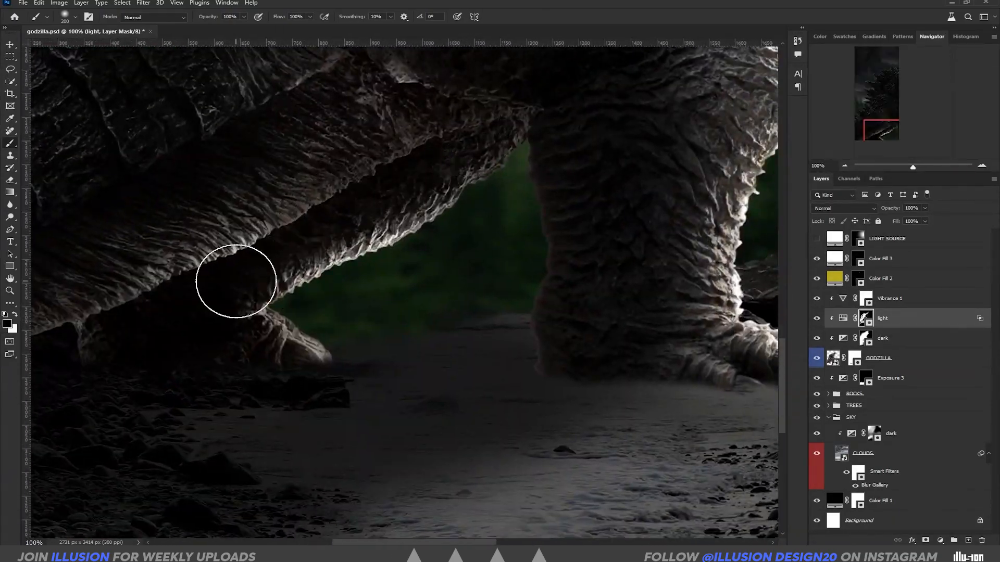
{"action": "left_click_drag", "start_coordinate": [729, 444], "coordinate": [355, 257]}
{"action": "key", "text": "x"}
{"action": "key", "text": "x"}
{"action": "left_click_drag", "start_coordinate": [234, 156], "coordinate": [469, 412]}
{"action": "left_click_drag", "start_coordinate": [195, 60], "coordinate": [405, 356]}
{"action": "key", "text": "ctrl+minus"}
{"action": "key", "text": "ctrl+minus"}
{"action": "key", "text": "ctrl+minus"}
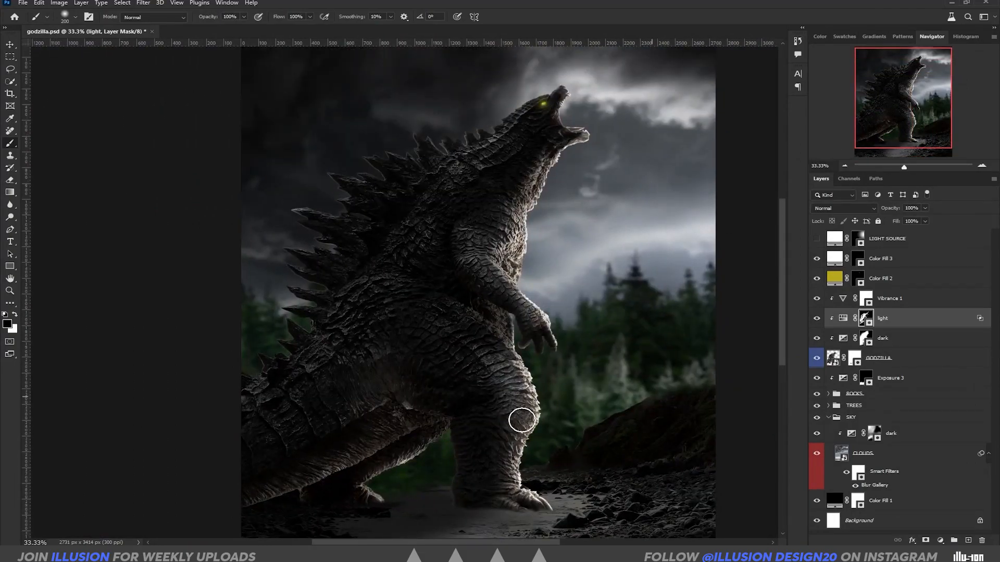
- Touch up the light mask across Godzilla's torso and back using the 200 px brush
{"action": "key", "text": "x"}
{"action": "key", "text": "ctrl+plus"}
{"action": "left_click_drag", "start_coordinate": [466, 234], "coordinate": [403, 341]}
{"action": "left_click_drag", "start_coordinate": [495, 210], "coordinate": [528, 194]}
{"action": "left_click_drag", "start_coordinate": [323, 439], "coordinate": [357, 252]}
{"action": "left_click_drag", "start_coordinate": [442, 101], "coordinate": [359, 252]}
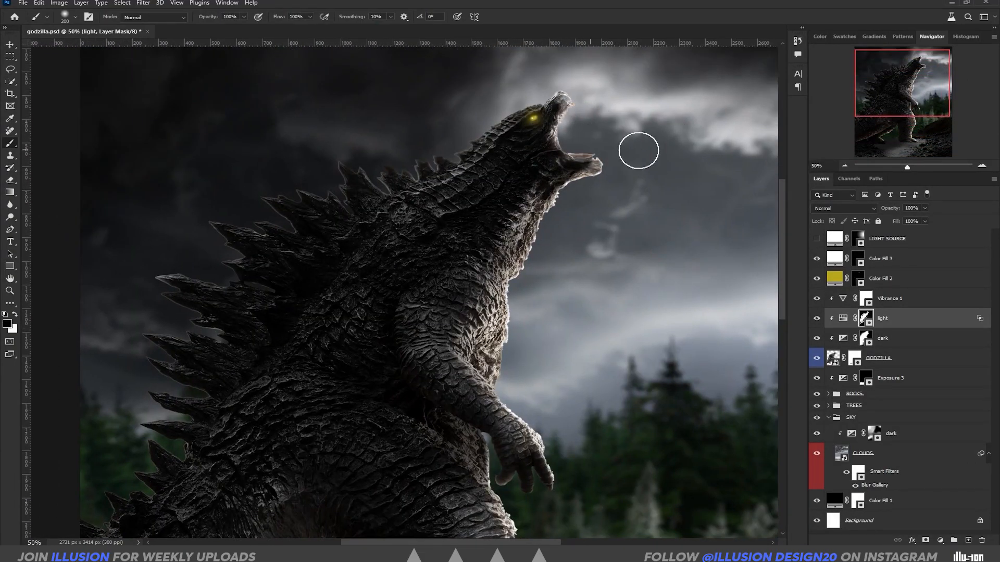
{"action": "left_click_drag", "start_coordinate": [537, 364], "coordinate": [536, 257]}
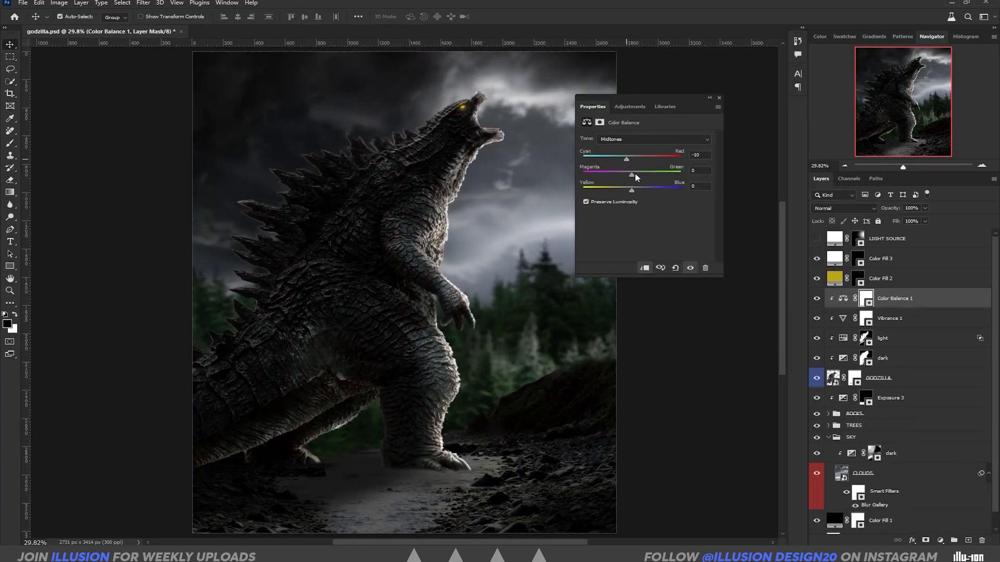
- Finish adjusting the cyan–red balance of the clipped Color Balance layer and rename the layer color
{"action": "left_click", "coordinate": [648, 142]}
{"action": "left_click", "coordinate": [634, 161]}
{"action": "left_click", "coordinate": [720, 98]}
{"action": "double_click", "coordinate": [896, 299]}
{"action": "type", "text": "color"}
{"action": "key", "text": "Return"}
{"action": "left_click", "coordinate": [853, 241]}
{"action": "left_click", "coordinate": [815, 239]}
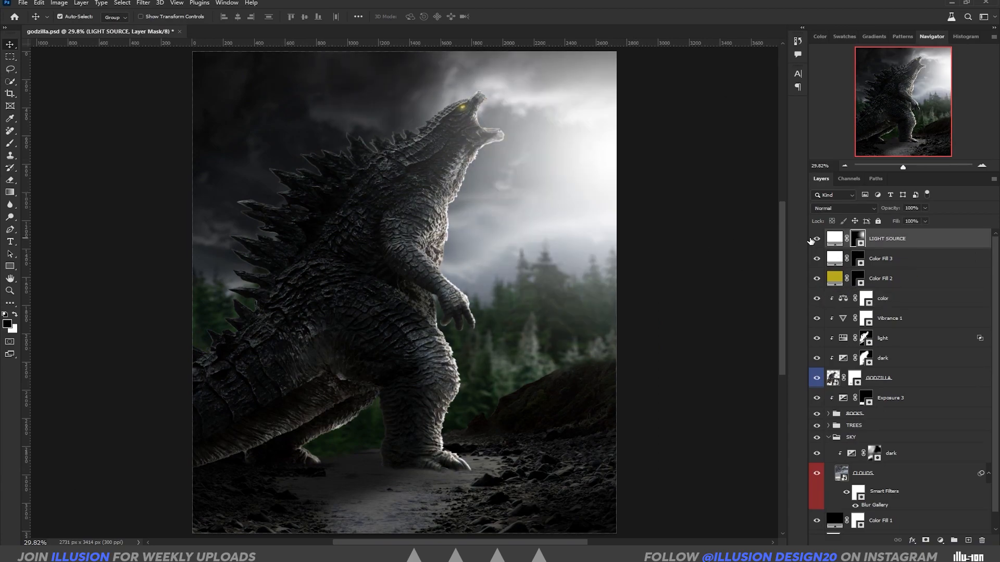
- Rename both exposure adjustment layers in the ROCKS group as darken
{"action": "left_click", "coordinate": [854, 414]}
{"action": "left_click", "coordinate": [828, 414]}
{"action": "left_click", "coordinate": [817, 369]}
{"action": "left_click", "coordinate": [816, 369]}
{"action": "double_click", "coordinate": [894, 369]}
{"action": "type", "text": "darken"}
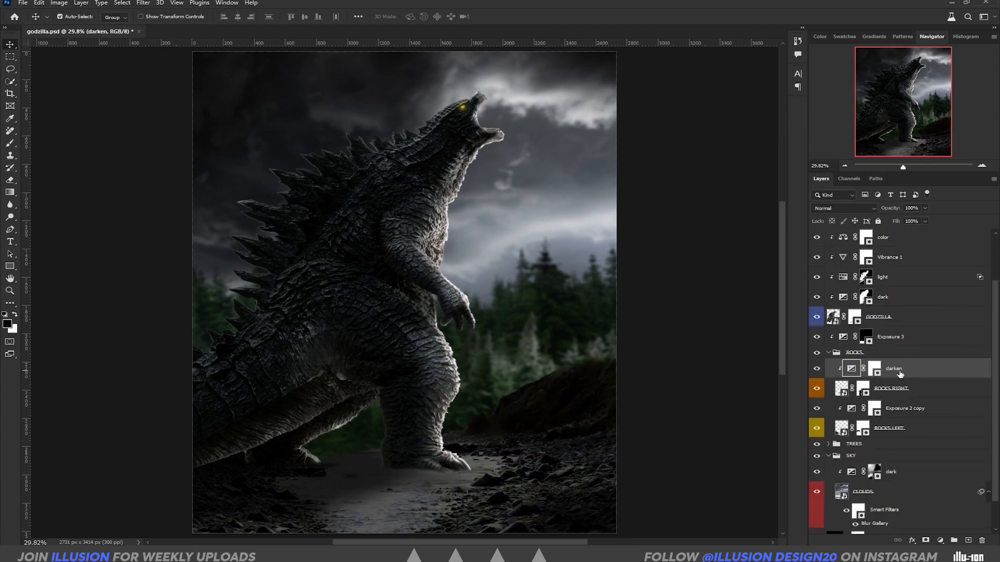
{"action": "double_click", "coordinate": [895, 408]}
{"action": "type", "text": "darken"}
- Convert ROCKS RIGHT to a smart object and apply a Field Blur with pins on the hill and beyond the canvas's lower-right corner
{"action": "left_click", "coordinate": [826, 388]}
{"action": "right_click", "coordinate": [934, 391]}
{"action": "left_click", "coordinate": [889, 254]}
{"action": "left_click", "coordinate": [143, 3]}
{"action": "mouse_move", "coordinate": [170, 148]}
{"action": "left_click", "coordinate": [285, 147]}
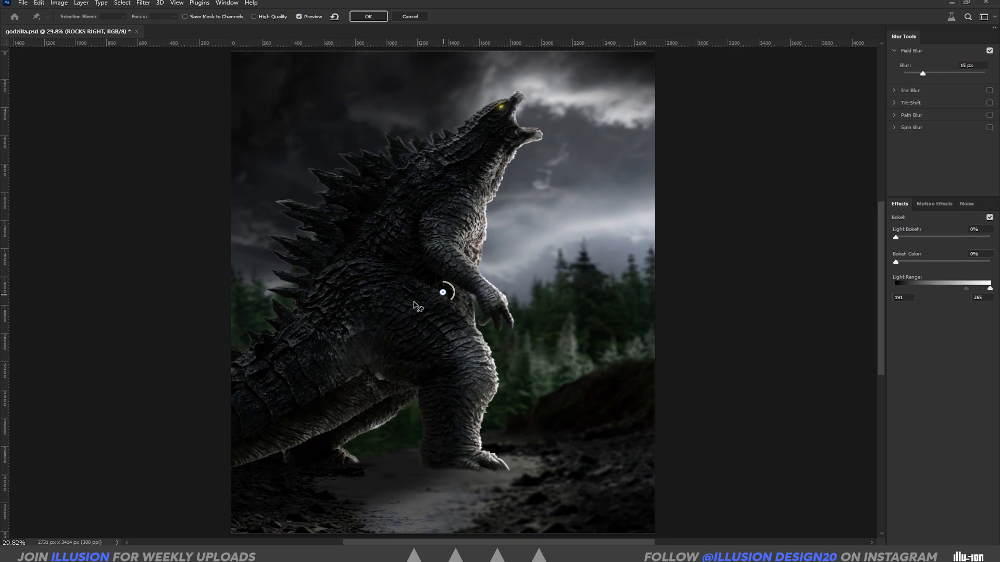
{"action": "left_click", "coordinate": [698, 542]}
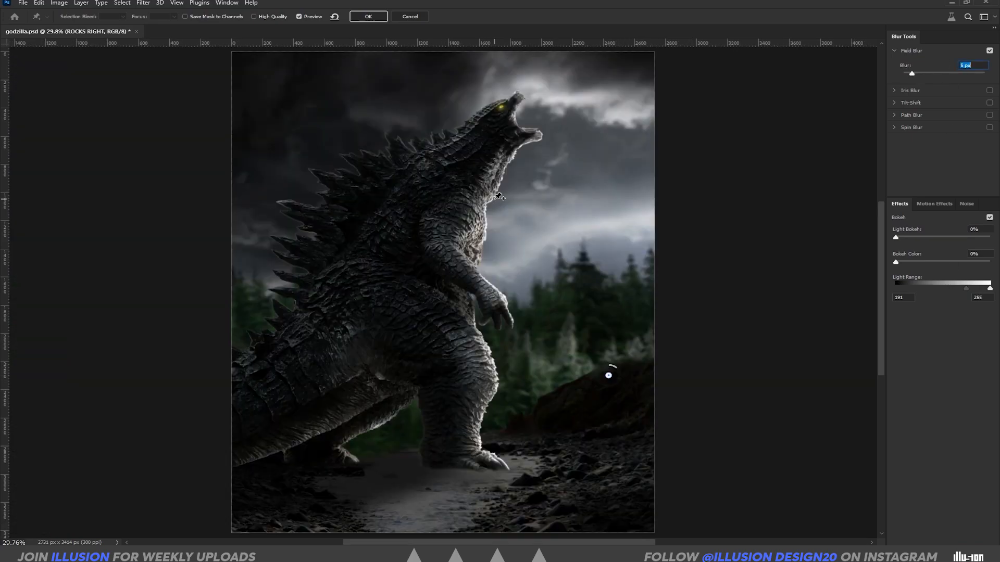
{"action": "key", "text": "ctrl+minus"}
{"action": "left_click", "coordinate": [664, 504]}
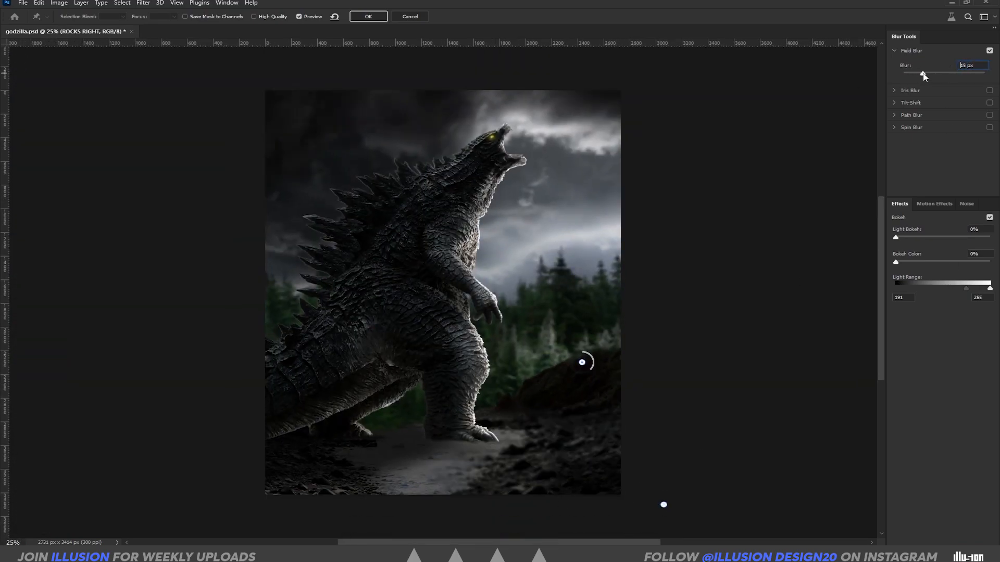
{"action": "left_click", "coordinate": [379, 16]}
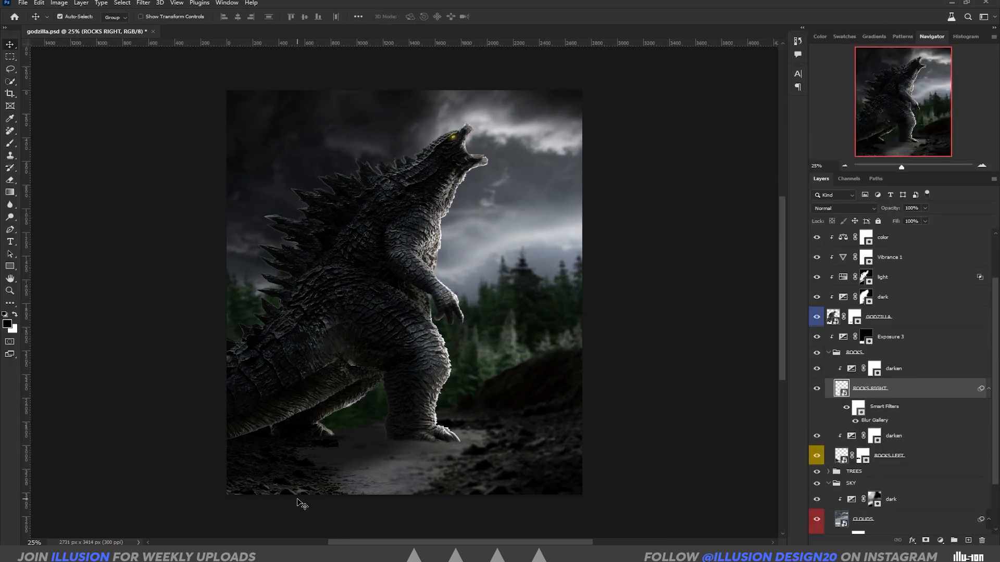
- Convert ROCKS LEFT to a smart object and apply a Field Blur to it
{"action": "right_click", "coordinate": [911, 461]}
{"action": "left_click", "coordinate": [932, 208]}
{"action": "left_click", "coordinate": [143, 3]}
{"action": "mouse_move", "coordinate": [171, 148]}
{"action": "left_click", "coordinate": [285, 149]}
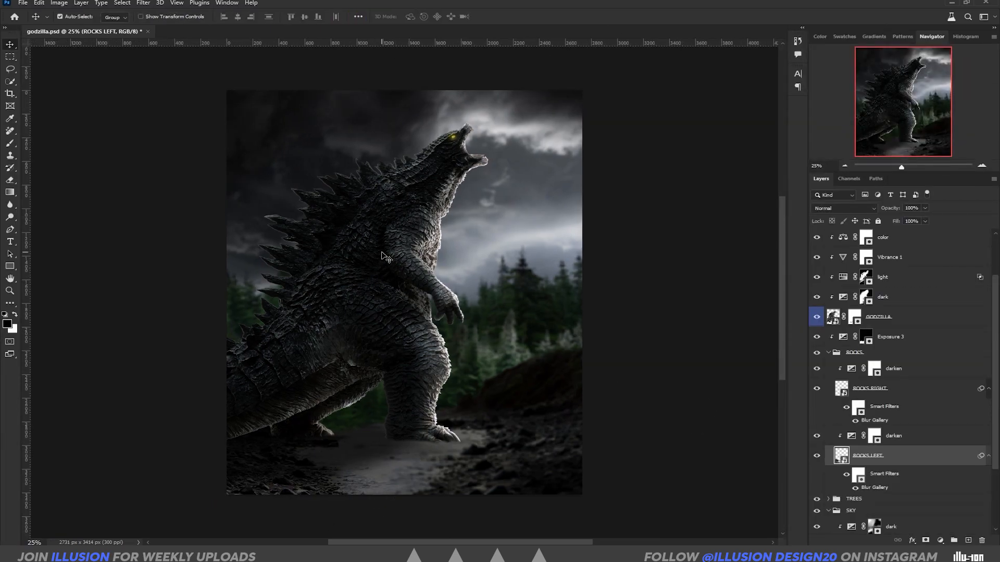
- Convert the GODZILLA layer to a smart object
{"action": "left_click", "coordinate": [885, 317]}
{"action": "right_click", "coordinate": [922, 317]}
{"action": "left_click", "coordinate": [880, 255]}
{"action": "left_click", "coordinate": [143, 3]}
{"action": "mouse_move", "coordinate": [209, 147]}
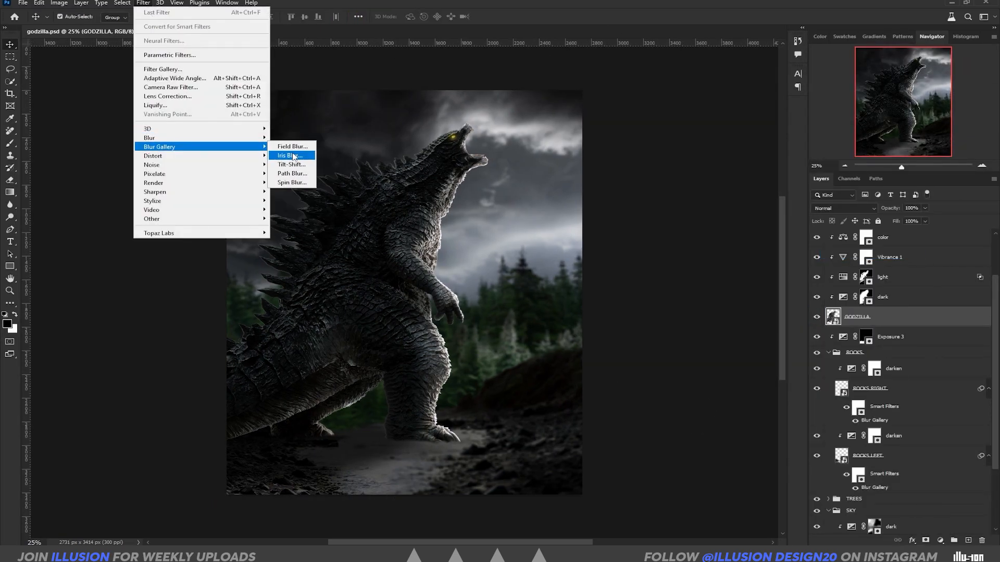
{"action": "left_click", "coordinate": [294, 156]}
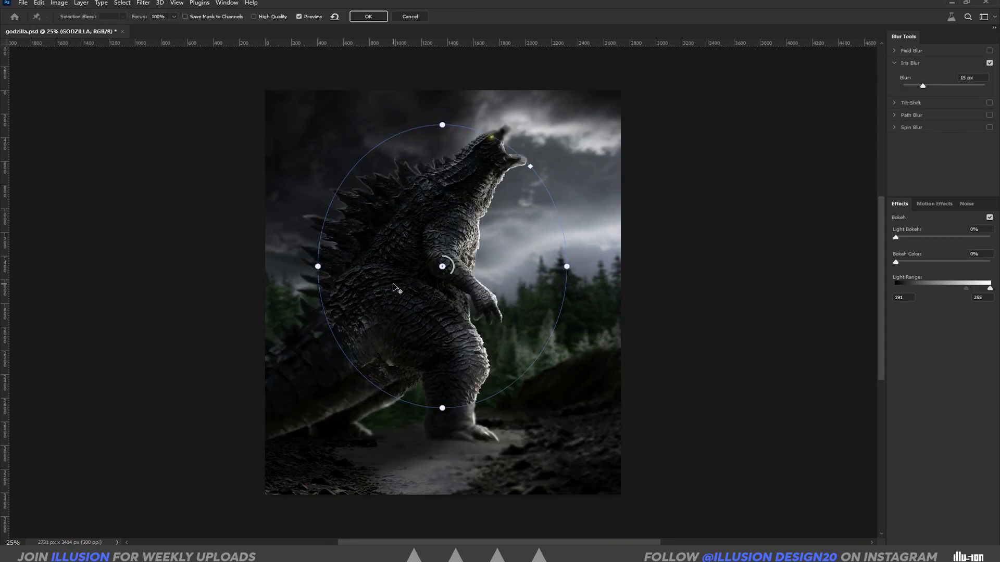
{"action": "left_click_drag", "start_coordinate": [319, 267], "coordinate": [245, 315]}
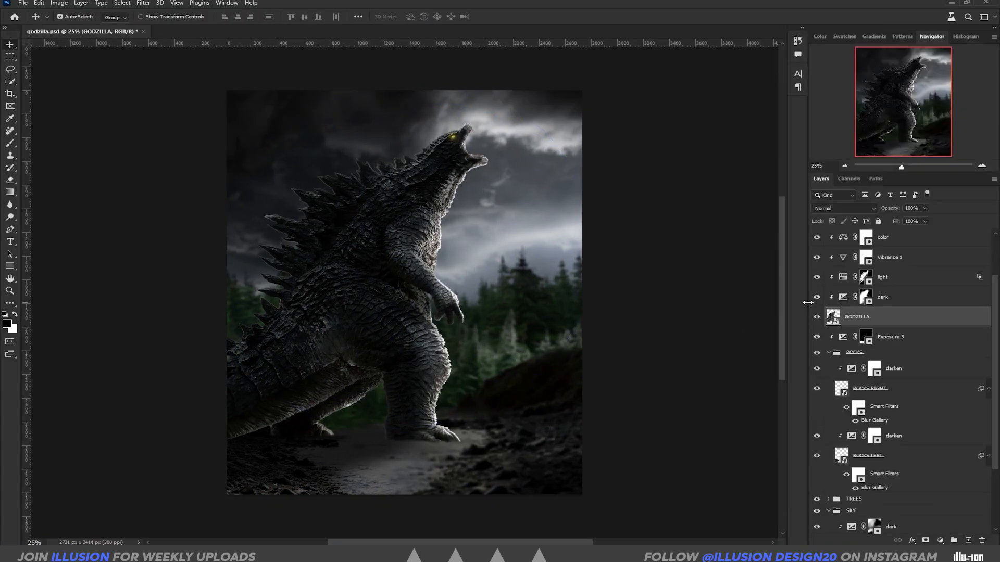
- Apply a Field Blur to GODZILLA with a 0 px neck pin, a front-leg pin, and the original pin moved off-canvas beyond the tail
{"action": "left_click", "coordinate": [143, 3]}
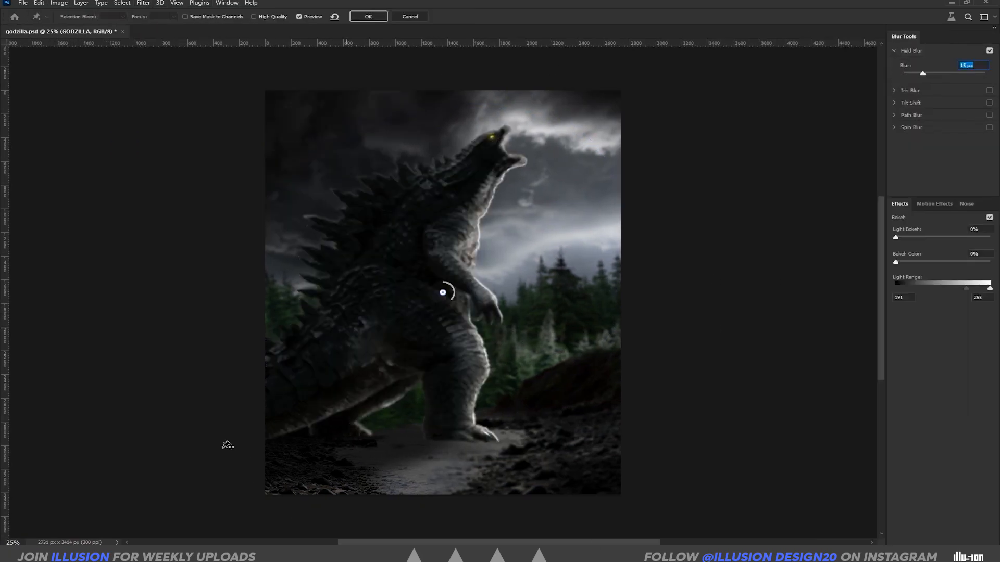
{"action": "left_click", "coordinate": [475, 169]}
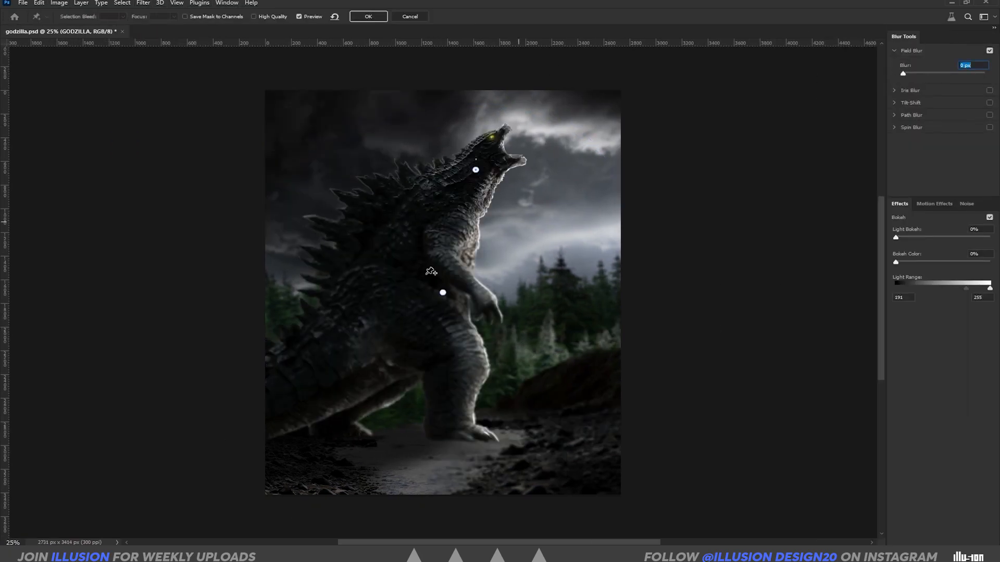
{"action": "left_click_drag", "start_coordinate": [443, 294], "coordinate": [142, 448]}
{"action": "left_click_drag", "start_coordinate": [922, 76], "coordinate": [915, 74]}
{"action": "left_click", "coordinate": [466, 409]}
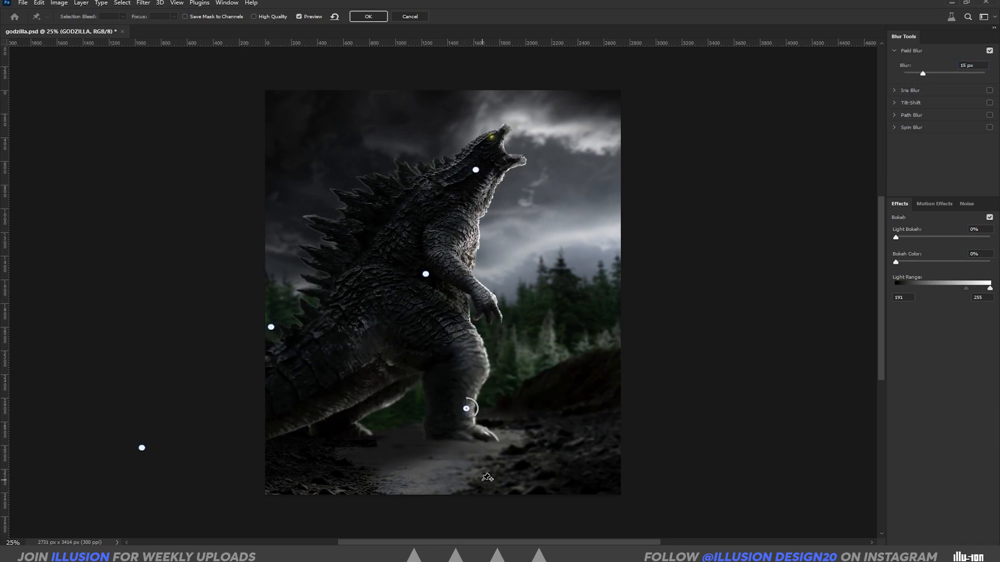
{"action": "left_click", "coordinate": [373, 16]}
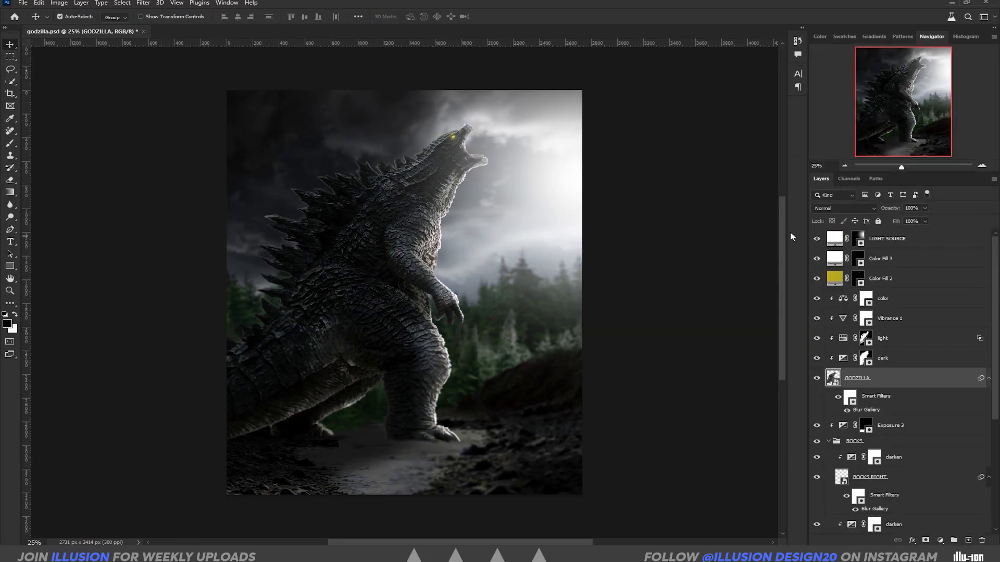
- Choose the Fog 1 brush from the Fog Brushes v2 set in the Mega Brush Bundle
{"action": "left_click", "coordinate": [899, 265]}
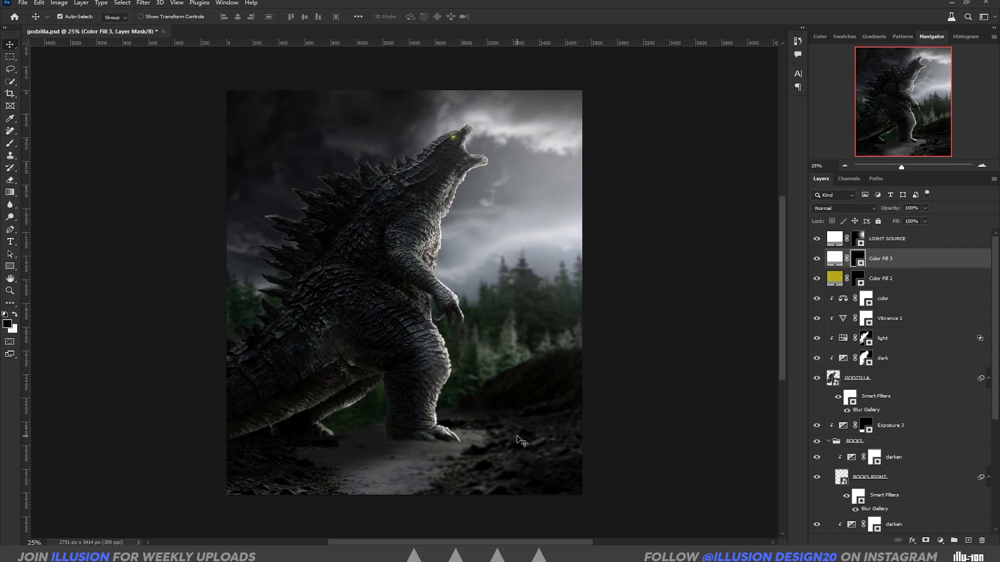
{"action": "key", "text": "b"}
{"action": "right_click", "coordinate": [66, 74]}
{"action": "left_click", "coordinate": [20, 441]}
{"action": "left_click", "coordinate": [30, 455]}
{"action": "scroll", "coordinate": [39, 458], "scroll_direction": "down", "scroll_amount": 5}
{"action": "left_click", "coordinate": [40, 384]}
{"action": "left_click", "coordinate": [149, 406]}
{"action": "left_click", "coordinate": [146, 430]}
{"action": "left_click", "coordinate": [40, 384]}
{"action": "left_click", "coordinate": [40, 384]}
{"action": "left_click", "coordinate": [40, 384]}
{"action": "left_click", "coordinate": [40, 370]}
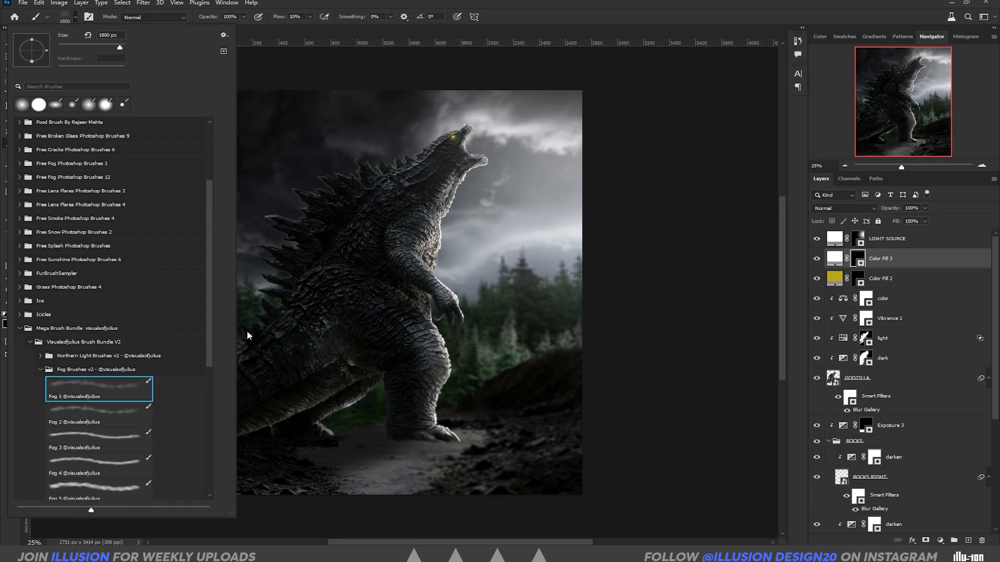
{"action": "left_click", "coordinate": [71, 384]}
{"action": "key", "text": "x"}
{"action": "left_click", "coordinate": [418, 435]}
{"action": "key", "text": "ctrl+shift+alt+n"}
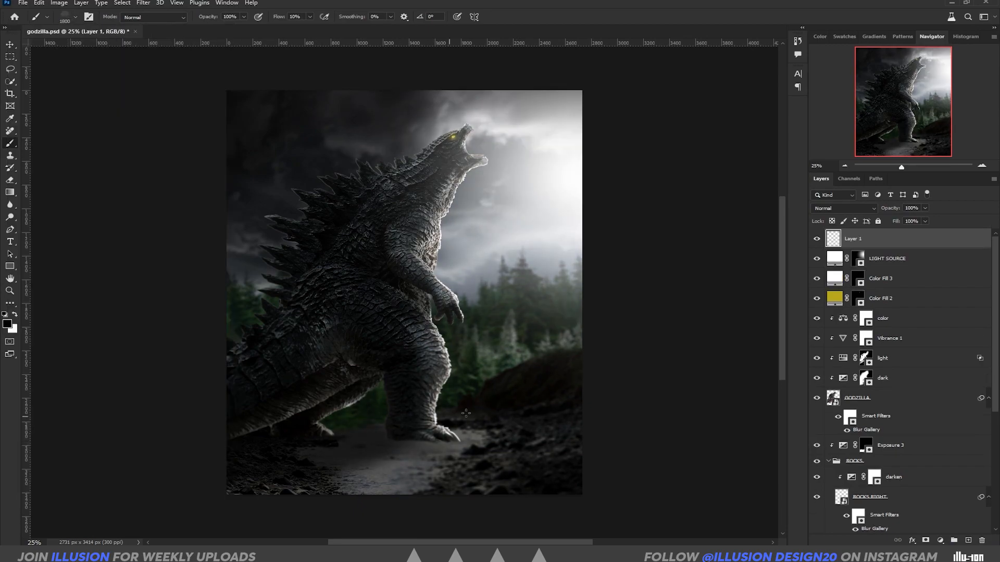
{"action": "key", "text": "ctrl+z"}
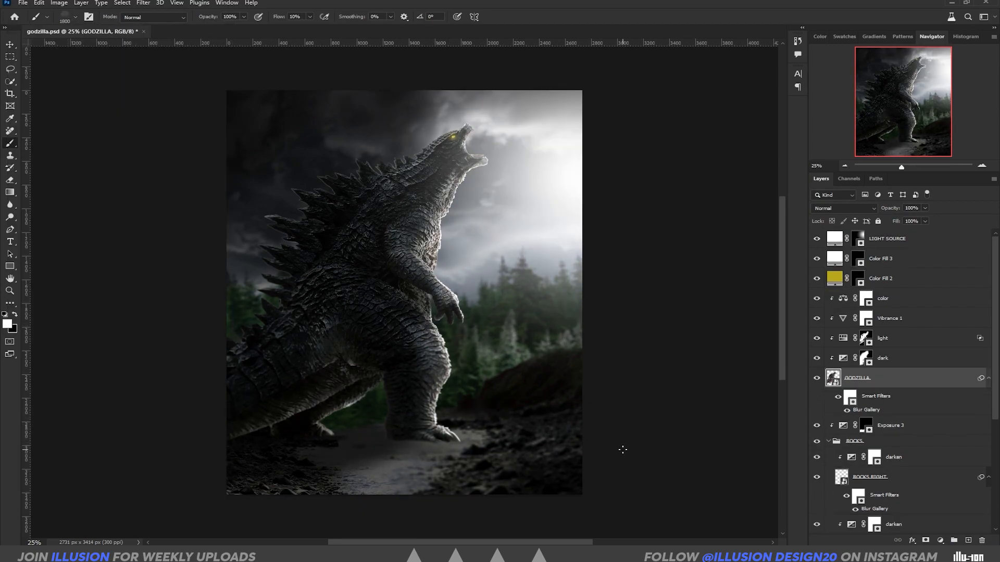
- Try different fog brushes in white around Godzilla's legs on the Color Fill 3 mask, and undo the stroke
{"action": "left_click", "coordinate": [863, 256]}
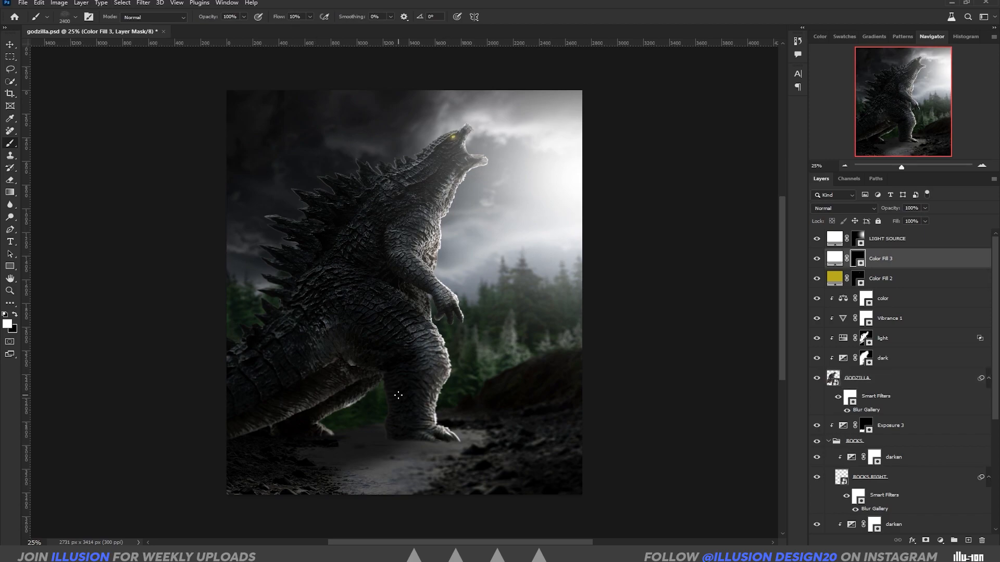
{"action": "left_click", "coordinate": [75, 18]}
{"action": "left_click", "coordinate": [94, 442]}
{"action": "left_click", "coordinate": [386, 394]}
{"action": "left_click", "coordinate": [75, 18]}
{"action": "left_click", "coordinate": [88, 414]}
{"action": "left_click", "coordinate": [84, 387]}
{"action": "left_click", "coordinate": [437, 409]}
{"action": "key", "text": "ctrl+z"}
{"action": "left_click", "coordinate": [917, 239]}
{"action": "left_click", "coordinate": [10, 45]}
{"action": "left_click", "coordinate": [9, 143]}
{"action": "left_click", "coordinate": [75, 17]}
{"action": "left_click", "coordinate": [99, 468]}
{"action": "left_click", "coordinate": [968, 540]}
{"action": "left_click", "coordinate": [10, 47]}
{"action": "key", "text": "Delete"}
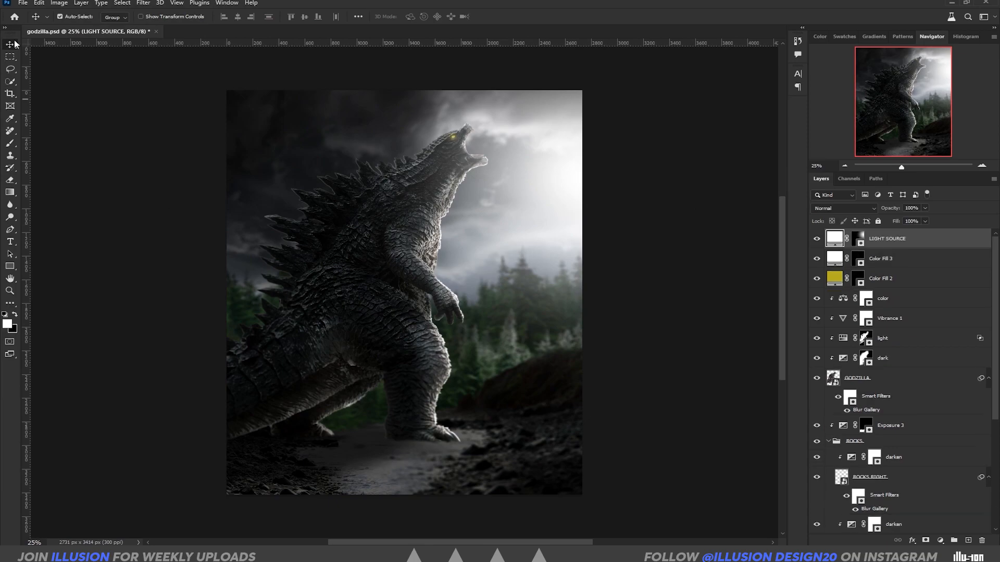
- Add a clipped Exposure adjustment above the color layer and invert its mask
{"action": "left_click", "coordinate": [907, 301]}
{"action": "left_click", "coordinate": [940, 540]}
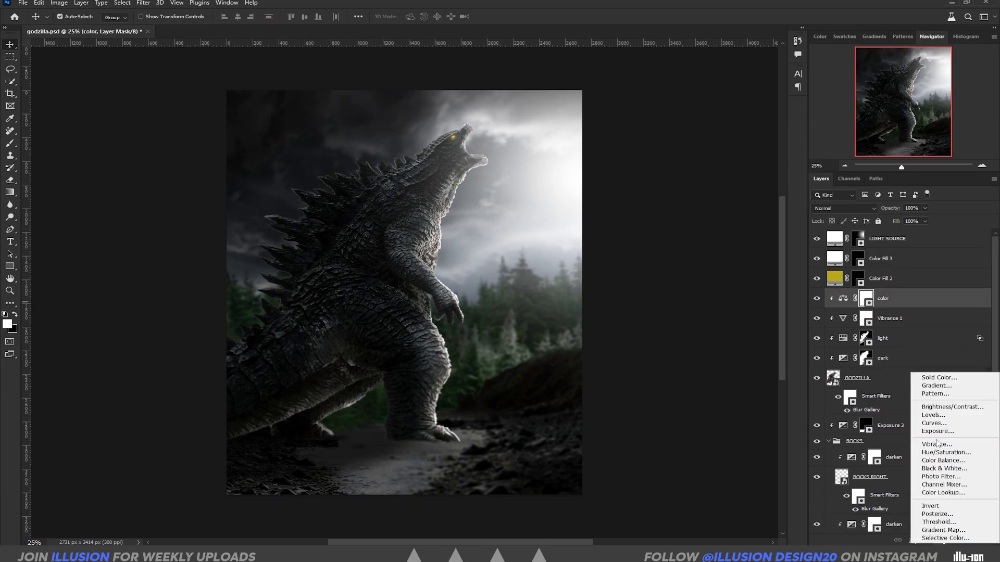
{"action": "left_click", "coordinate": [938, 445]}
{"action": "key", "text": "ctrl+i"}
- Brush the Exposure 4 effect into its mask over Godzilla's torso, legs and tail, varying the soft brush's size
{"action": "key", "text": "b"}
{"action": "key", "text": "bracketleft"}
{"action": "key", "text": "bracketleft"}
{"action": "key", "text": "bracketleft"}
{"action": "key", "text": "bracketleft"}
{"action": "key", "text": "bracketleft"}
{"action": "key", "text": "bracketleft"}
{"action": "key", "text": "bracketleft"}
{"action": "key", "text": "bracketleft"}
{"action": "key", "text": "bracketleft"}
{"action": "key", "text": "bracketleft"}
{"action": "key", "text": "bracketleft"}
{"action": "key", "text": "bracketleft"}
{"action": "key", "text": "bracketleft"}
{"action": "key", "text": "bracketleft"}
{"action": "key", "text": "bracketleft"}
{"action": "key", "text": "bracketleft"}
{"action": "left_click_drag", "start_coordinate": [410, 262], "coordinate": [416, 362]}
{"action": "key", "text": "bracketright"}
{"action": "key", "text": "bracketright"}
{"action": "left_click_drag", "start_coordinate": [310, 411], "coordinate": [256, 414]}
{"action": "key", "text": "bracketright"}
{"action": "key", "text": "bracketleft"}
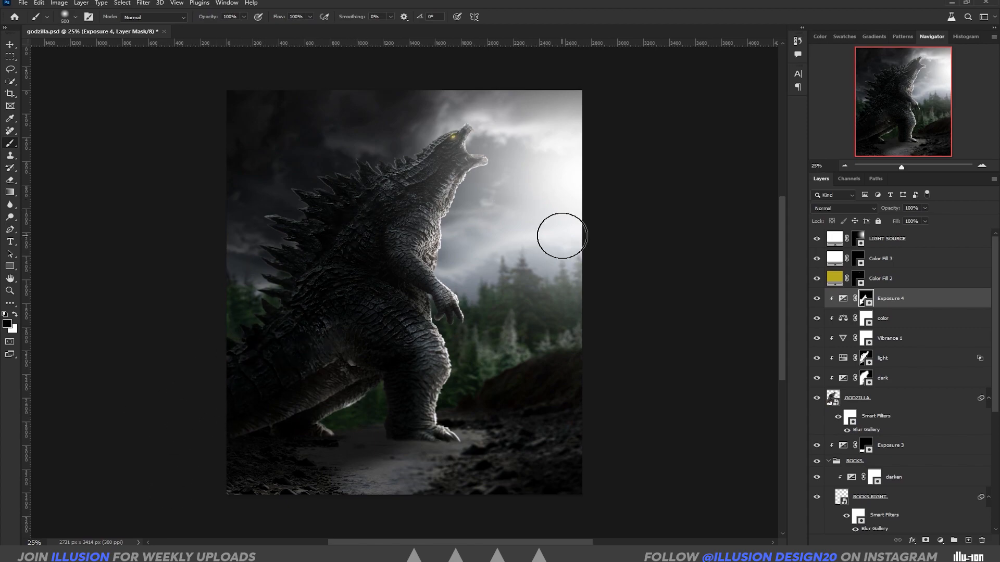
- Place the helicopter_PNG80078 image above all layers, scaled down in the upper-right corner of the poster's sky
{"action": "key", "text": "v"}
{"action": "key", "text": "alt+period"}
{"action": "left_click", "coordinate": [23, 3]}
{"action": "left_click", "coordinate": [78, 193]}
{"action": "double_click", "coordinate": [706, 94]}
{"action": "left_click_drag", "start_coordinate": [582, 215], "coordinate": [432, 281]}
{"action": "left_click_drag", "start_coordinate": [416, 293], "coordinate": [549, 137]}
{"action": "left_click_drag", "start_coordinate": [588, 123], "coordinate": [558, 103]}
{"action": "key", "text": "Return"}
- Keep the placed helicopter in Normal blend mode and soften it with a Blur Gallery filter
{"action": "left_click", "coordinate": [850, 208]}
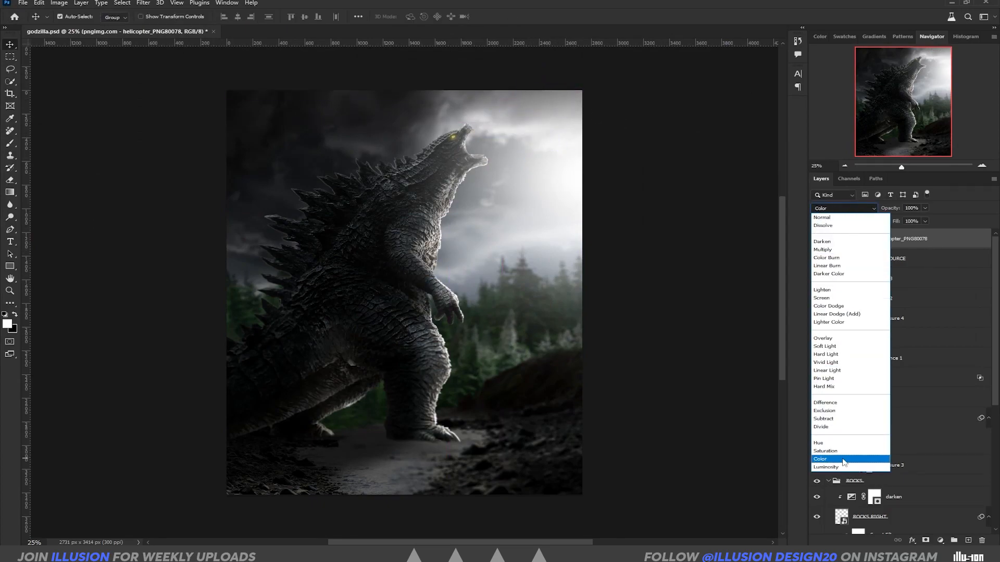
{"action": "left_click", "coordinate": [855, 216]}
{"action": "left_click", "coordinate": [143, 3]}
{"action": "mouse_move", "coordinate": [224, 144]}
{"action": "left_click", "coordinate": [289, 146]}
{"action": "key", "text": "Return"}
- Place the helicopter_PNG80018 image and scale it down in the bright sky beside Godzilla
{"action": "left_click", "coordinate": [25, 2]}
{"action": "left_click", "coordinate": [47, 227]}
{"action": "double_click", "coordinate": [645, 93]}
{"action": "left_click_drag", "start_coordinate": [583, 204], "coordinate": [442, 274]}
{"action": "left_click_drag", "start_coordinate": [438, 286], "coordinate": [556, 196]}
{"action": "key", "text": "Return"}
- Shrink the second helicopter further in the bright sky, blur it and set its opacity to 37%
{"action": "left_click", "coordinate": [880, 259]}
{"action": "left_click", "coordinate": [879, 244]}
{"action": "key", "text": "ctrl+t"}
{"action": "key", "text": "Return"}
{"action": "left_click_drag", "start_coordinate": [592, 231], "coordinate": [568, 208]}
{"action": "key", "text": "Return"}
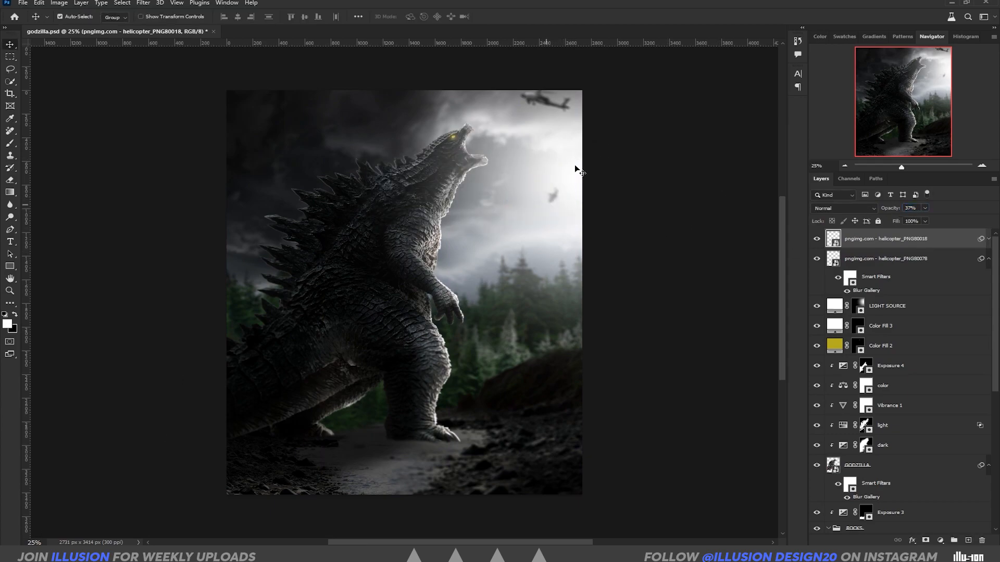
- Duplicate the small helicopter and place the copy lower in the sky, closer to Godzilla's arm
{"action": "key", "text": "ctrl+alt+t"}
{"action": "left_click_drag", "start_coordinate": [550, 201], "coordinate": [457, 252]}
{"action": "key", "text": "Return"}
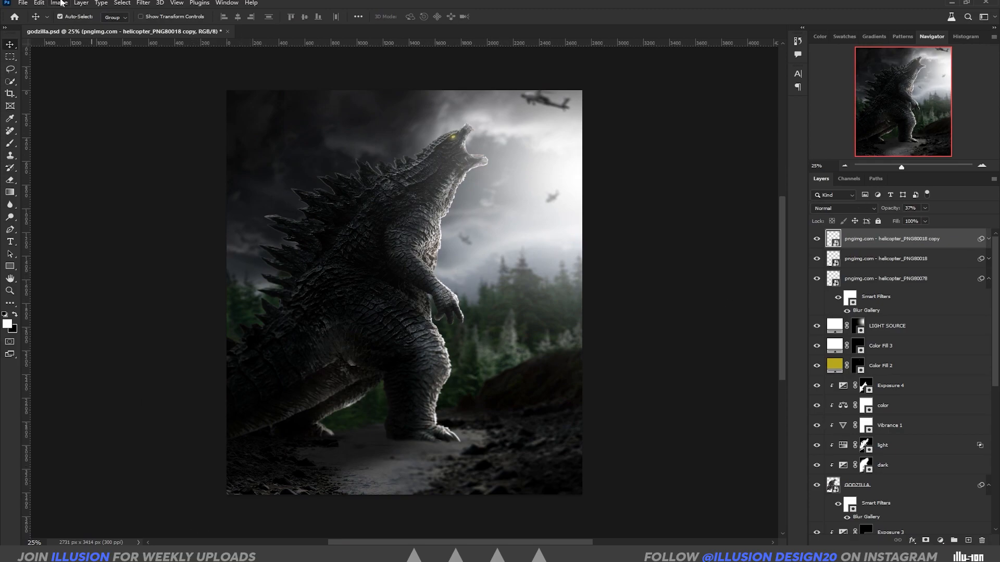
- Group the layers from GODZILLA up to Color Fill 3 and name the group GODZILLA
{"action": "left_click", "coordinate": [885, 492]}
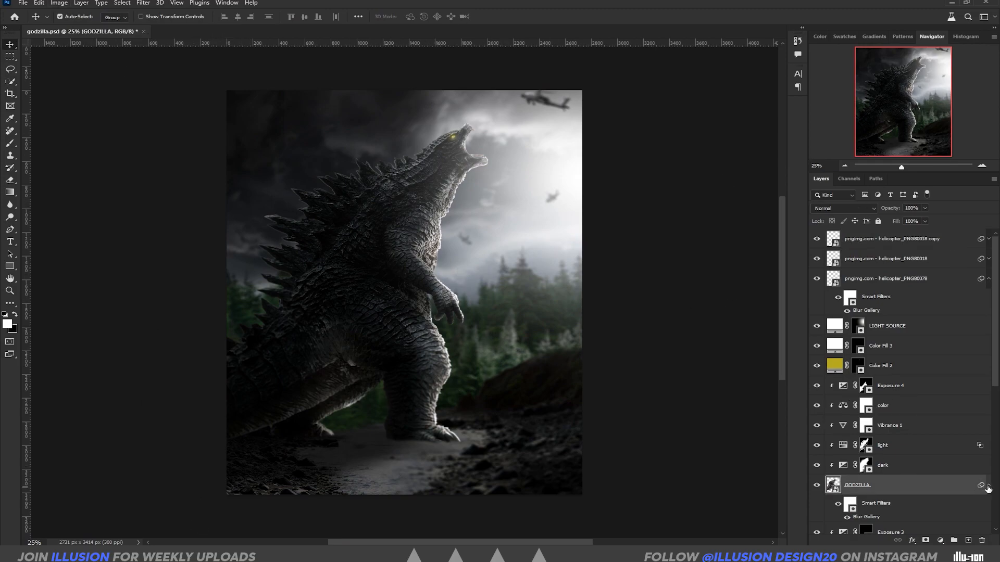
{"action": "left_click", "coordinate": [908, 348], "text": "shift"}
{"action": "key", "text": "ctrl+g"}
{"action": "double_click", "coordinate": [862, 341]}
{"action": "left_click", "coordinate": [23, 3]}
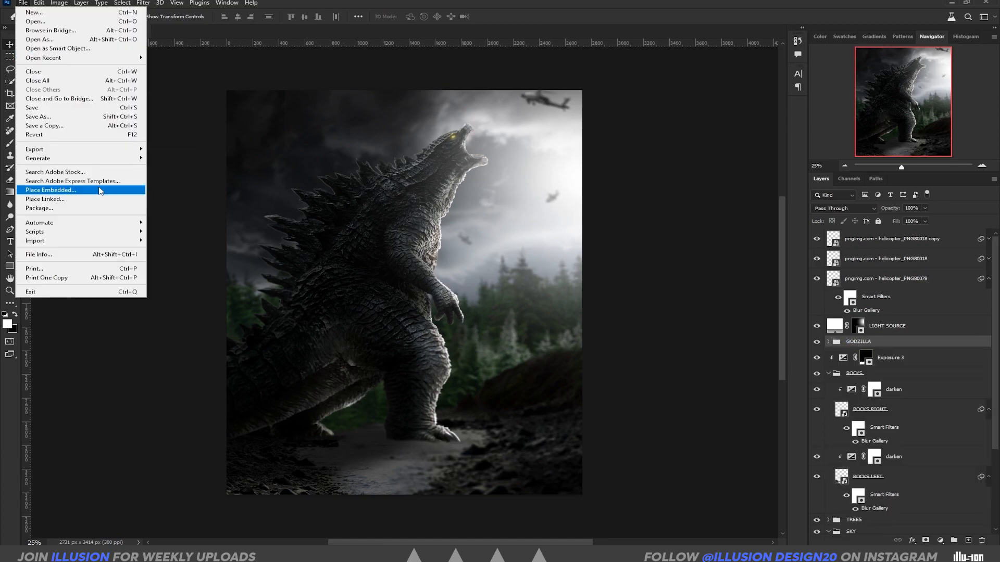
{"action": "left_click", "coordinate": [52, 190]}
{"action": "left_click", "coordinate": [686, 461]}
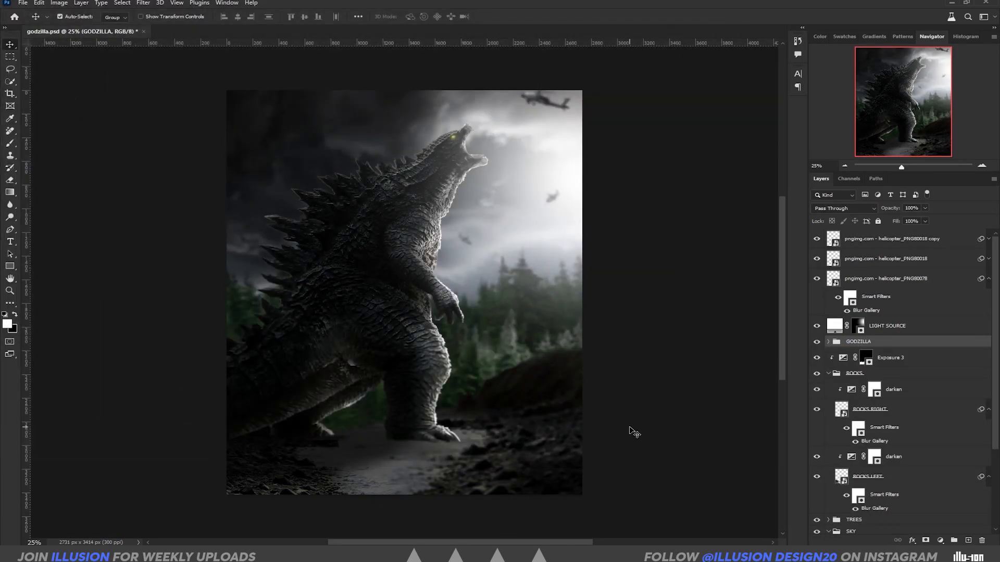
- Stamp all visible layers onto a new top layer, convert it to a smart object and name it CAMERA RAW FILTER
{"action": "left_click", "coordinate": [871, 238]}
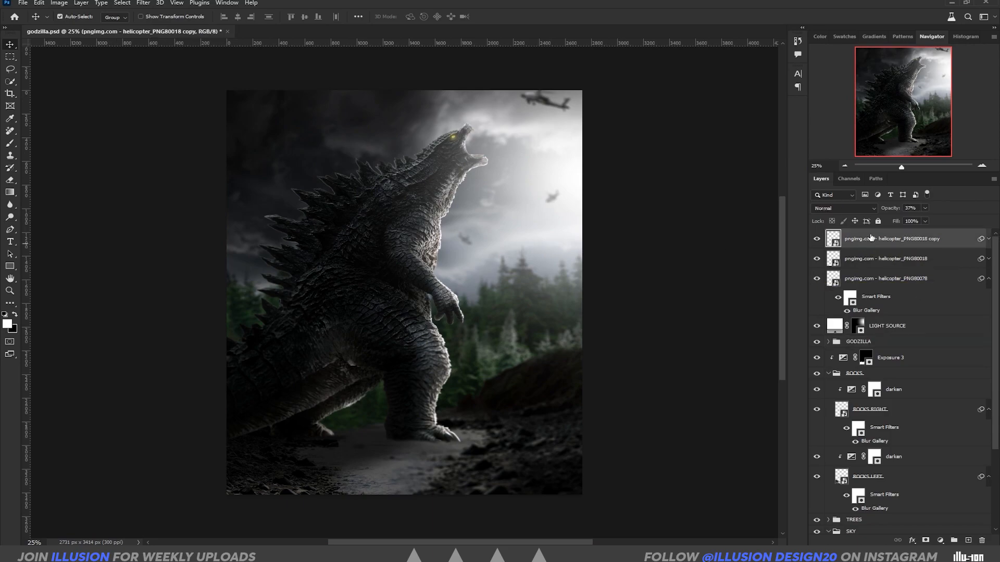
{"action": "key", "text": "ctrl+alt+shift+e"}
{"action": "right_click", "coordinate": [863, 243]}
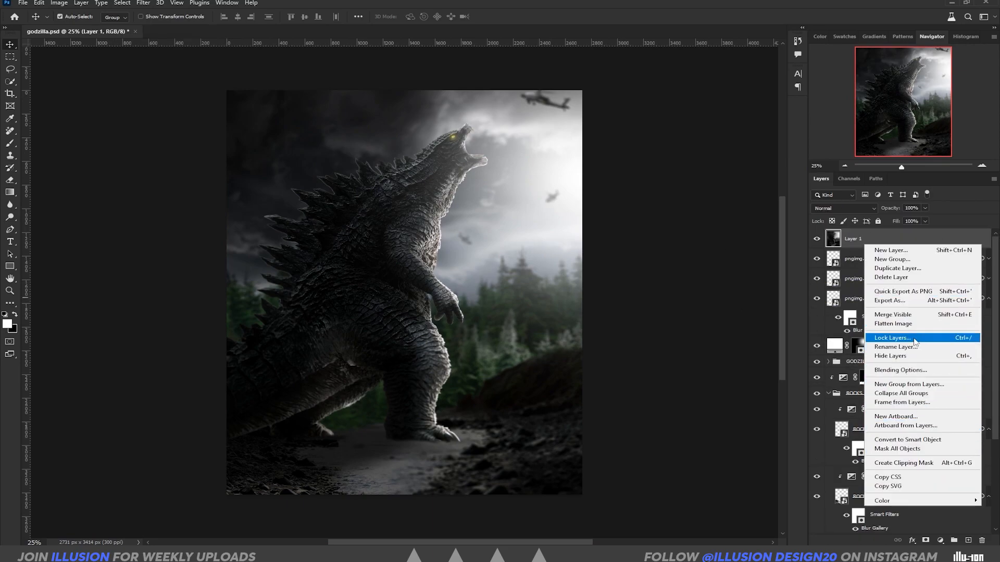
{"action": "left_click", "coordinate": [909, 439]}
{"action": "left_click", "coordinate": [857, 240]}
{"action": "type", "text": "CAMERA RAW FILTER"}
{"action": "key", "text": "Return"}
- Open the Camera Raw Filter on the stamped layer and fine-tune its Light settings
{"action": "left_click", "coordinate": [143, 3]}
{"action": "left_click", "coordinate": [212, 88]}
{"action": "left_click", "coordinate": [792, 135]}
{"action": "left_click_drag", "start_coordinate": [831, 156], "coordinate": [836, 156]}
{"action": "left_click_drag", "start_coordinate": [831, 171], "coordinate": [805, 228]}
- Set the Camera Raw temperature to +3 and the tint to -14
{"action": "left_click", "coordinate": [794, 250]}
{"action": "left_click_drag", "start_coordinate": [830, 190], "coordinate": [818, 206]}
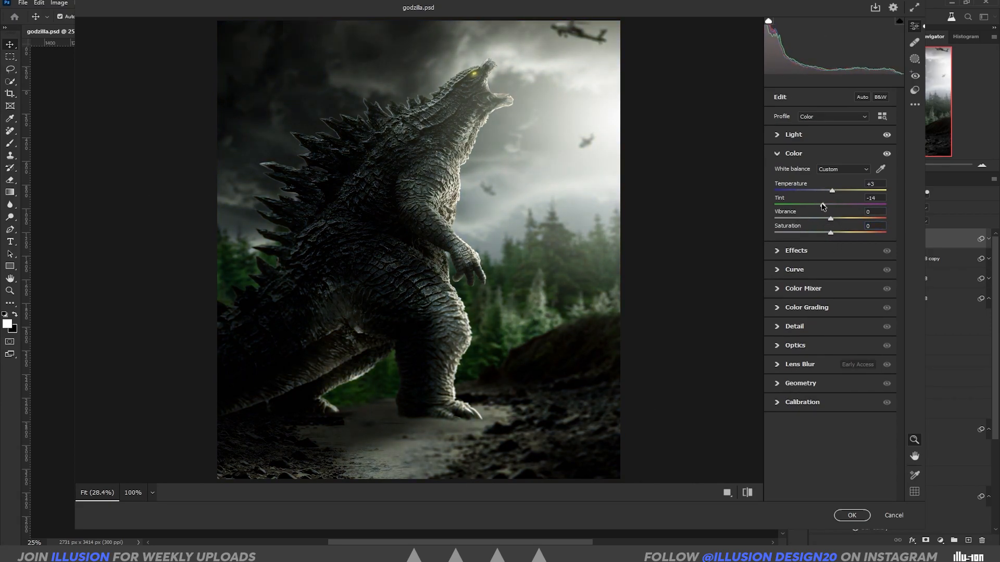
{"action": "left_click", "coordinate": [794, 153]}
- Set the Camera Raw effects to texture +17, clarity +7, dehaze -3, vignette -21 and grain 16
{"action": "left_click", "coordinate": [797, 173]}
{"action": "left_click_drag", "start_coordinate": [830, 193], "coordinate": [819, 240]}
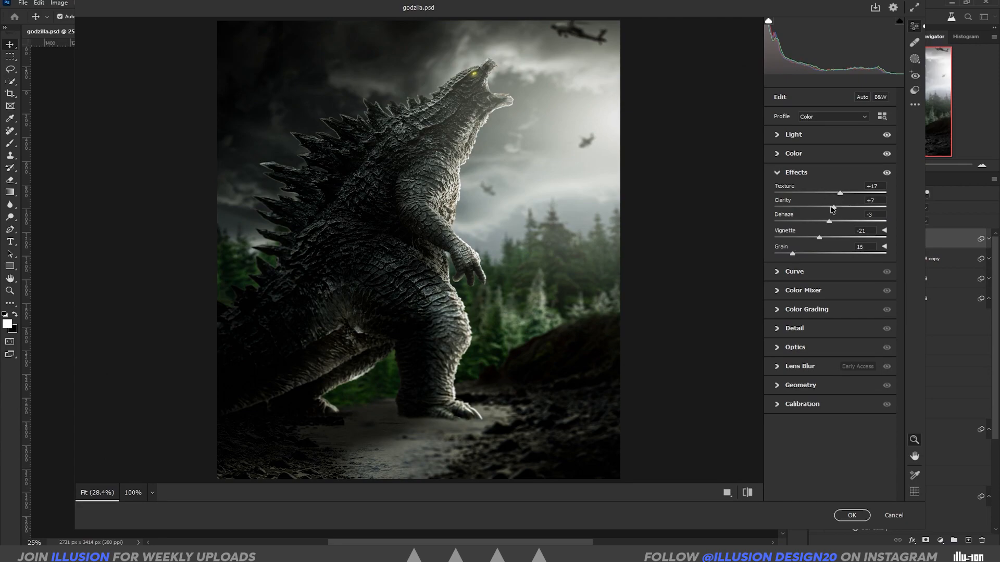
{"action": "left_click", "coordinate": [778, 172]}
- Tint the shadows green in Color Grading and adjust their saturation and luminance
{"action": "left_click", "coordinate": [780, 210]}
{"action": "left_click", "coordinate": [781, 192]}
{"action": "left_click", "coordinate": [781, 192]}
{"action": "left_click", "coordinate": [782, 228]}
{"action": "left_click_drag", "start_coordinate": [830, 314], "coordinate": [831, 295]}
{"action": "left_click_drag", "start_coordinate": [826, 389], "coordinate": [797, 390]}
{"action": "mouse_move", "coordinate": [830, 404]}
{"action": "left_mouse_down"}
{"action": "mouse_move", "coordinate": [804, 407]}
{"action": "mouse_move", "coordinate": [835, 406]}
{"action": "left_mouse_up"}
- Tint the midtones in Color Grading and adjust their saturation and luminance
{"action": "left_click", "coordinate": [890, 327]}
{"action": "left_click_drag", "start_coordinate": [830, 314], "coordinate": [837, 297]}
{"action": "left_click_drag", "start_coordinate": [823, 391], "coordinate": [792, 391]}
{"action": "mouse_move", "coordinate": [830, 404]}
{"action": "left_mouse_down"}
{"action": "mouse_move", "coordinate": [792, 405]}
{"action": "mouse_move", "coordinate": [827, 406]}
{"action": "left_mouse_up"}
- Grade the highlights to hue 54, saturation 42 and luminance +47, and compare the image with and without the grading
{"action": "left_click", "coordinate": [892, 327]}
{"action": "left_click_drag", "start_coordinate": [830, 314], "coordinate": [854, 274]}
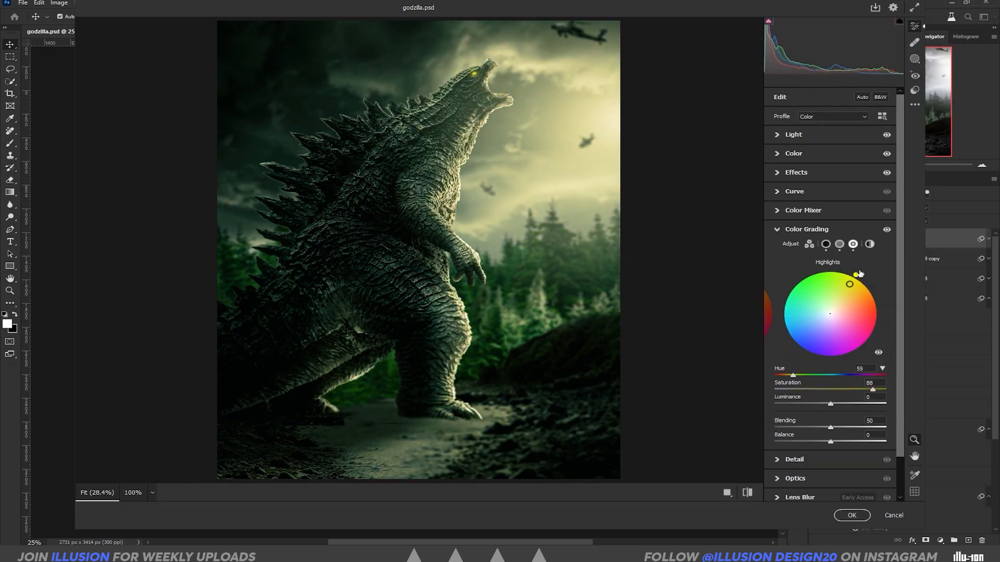
{"action": "left_click_drag", "start_coordinate": [831, 404], "coordinate": [856, 405]}
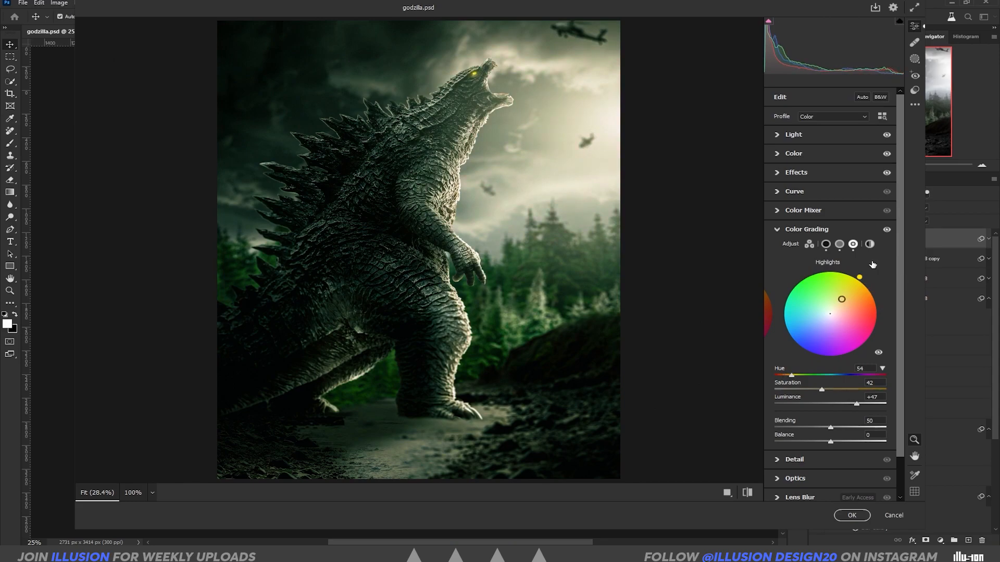
{"action": "left_click", "coordinate": [886, 230]}
{"action": "left_click", "coordinate": [887, 229]}
- Raise the midtones' luminance, set the shadows to hue 137, saturation 45 and luminance -31, and compare the grading off and on
{"action": "left_click", "coordinate": [839, 244]}
{"action": "left_click_drag", "start_coordinate": [826, 405], "coordinate": [865, 404]}
{"action": "mouse_move", "coordinate": [796, 389]}
{"action": "left_mouse_down"}
{"action": "mouse_move", "coordinate": [814, 389]}
{"action": "mouse_move", "coordinate": [815, 405]}
{"action": "left_mouse_up"}
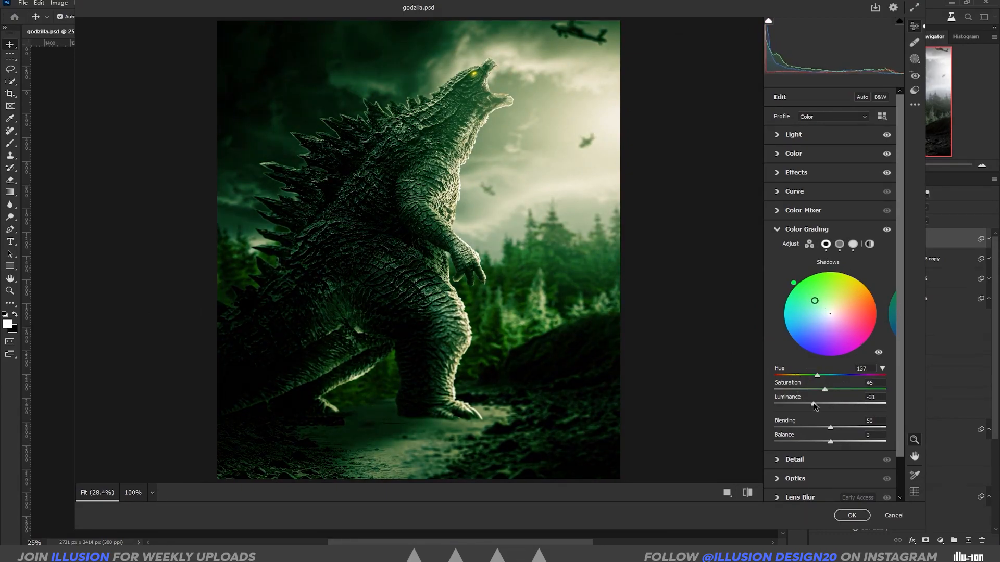
{"action": "left_click", "coordinate": [865, 229]}
{"action": "left_click", "coordinate": [886, 230]}
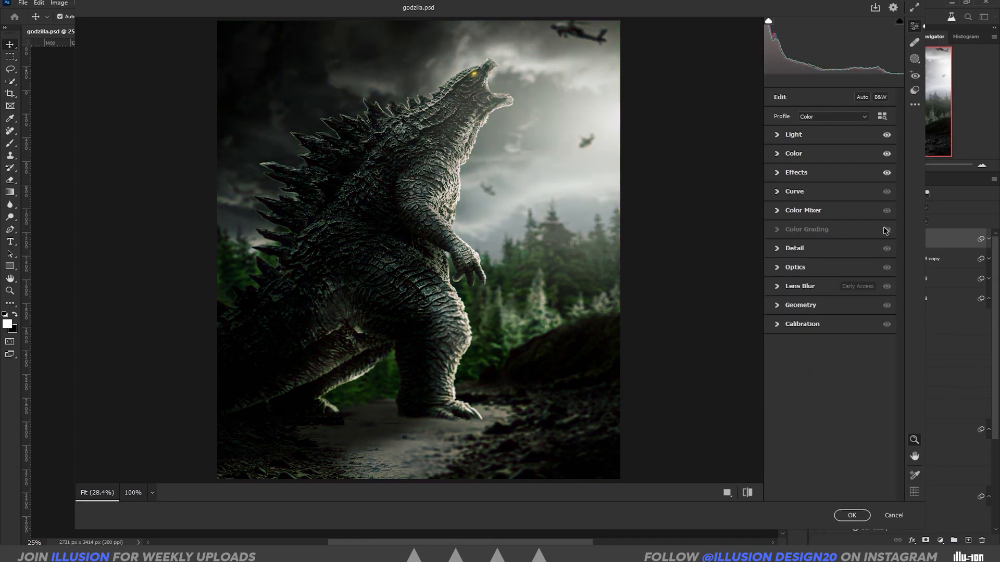
{"action": "left_click", "coordinate": [887, 230]}
- Calibrate red primary to hue +13, saturation -48, green to -30 and +15, blue to -42 and -15, and apply the filter
{"action": "left_click", "coordinate": [777, 324]}
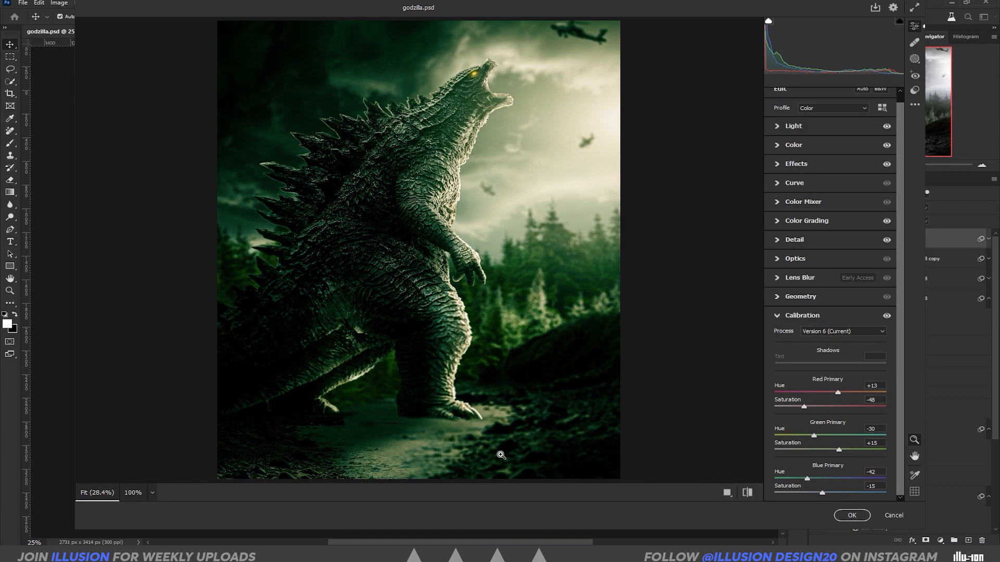
{"action": "left_click", "coordinate": [802, 315]}
{"action": "left_click", "coordinate": [852, 516]}
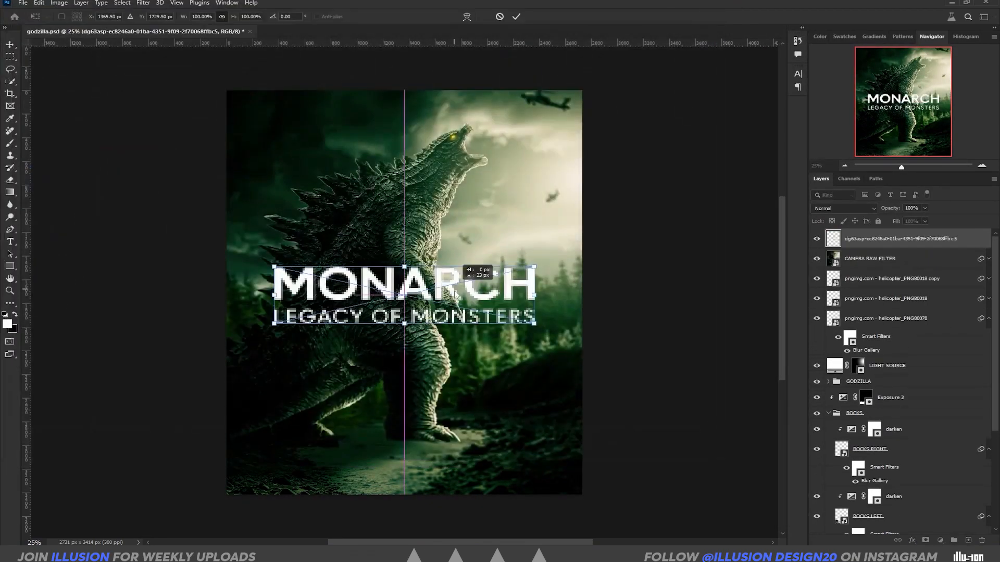
- Place the MONARCH LEGACY OF MONSTERS title image centered near the poster's lower edge
{"action": "key", "text": "Return"}
- Place the OpticsPlus_Lightning_Large_04 overlay from the Optics Plus Library over Godzilla
{"action": "left_click", "coordinate": [22, 3]}
{"action": "left_click", "coordinate": [42, 191]}
{"action": "left_click", "coordinate": [38, 181]}
{"action": "double_click", "coordinate": [286, 151]}
{"action": "double_click", "coordinate": [414, 81]}
{"action": "double_click", "coordinate": [130, 78]}
{"action": "double_click", "coordinate": [130, 66]}
{"action": "double_click", "coordinate": [300, 87]}
{"action": "double_click", "coordinate": [122, 148]}
{"action": "key", "text": "Return"}
- Blend the lightning overlay in Screen mode and nudge it slightly upward over Godzilla
{"action": "left_click", "coordinate": [854, 209]}
{"action": "left_click", "coordinate": [841, 291]}
{"action": "mouse_move", "coordinate": [337, 140]}
{"action": "left_mouse_down"}
{"action": "mouse_move", "coordinate": [344, 87]}
{"action": "mouse_move", "coordinate": [337, 135]}
{"action": "left_mouse_up"}
- Clip a Hue/Saturation adjustment to the lightning with hue -166, saturation +100 and lightness -6
{"action": "left_click", "coordinate": [940, 541]}
{"action": "left_click", "coordinate": [955, 439]}
{"action": "left_click", "coordinate": [645, 268]}
{"action": "left_click_drag", "start_coordinate": [646, 173], "coordinate": [587, 173]}
{"action": "left_click_drag", "start_coordinate": [645, 193], "coordinate": [727, 193]}
{"action": "left_click_drag", "start_coordinate": [645, 211], "coordinate": [642, 205]}
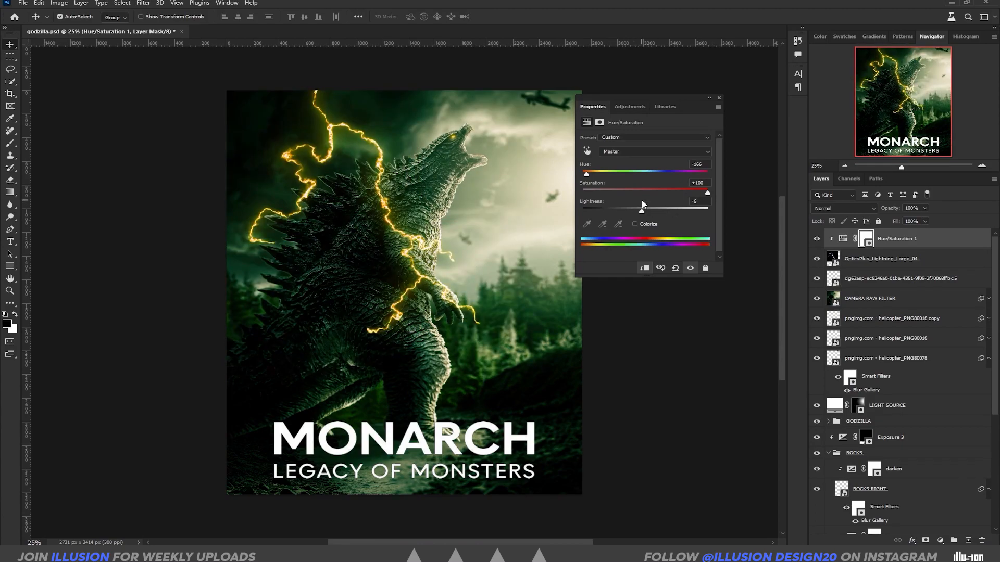
{"action": "left_click", "coordinate": [719, 98]}
- Move the lightning up and right around Godzilla's head and soften it with a Blur Gallery filter
{"action": "left_click_drag", "start_coordinate": [331, 144], "coordinate": [442, 93]}
{"action": "left_click", "coordinate": [144, 2]}
{"action": "left_click", "coordinate": [282, 147]}
{"action": "key", "text": "Return"}
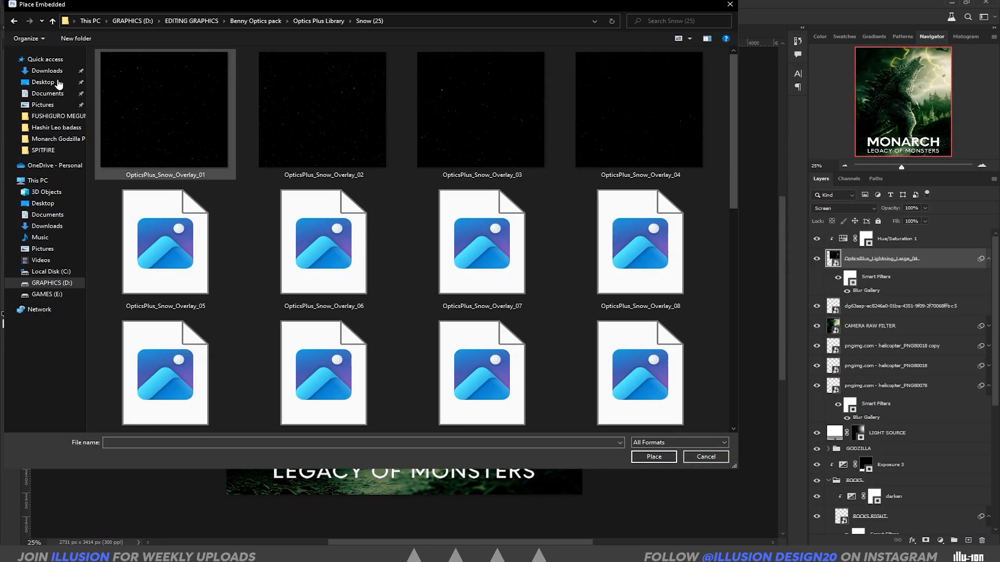
- Browse the Optics Plus Library overlay folders and place OpticsPlus_Lightning_Single_07
{"action": "left_click", "coordinate": [14, 22]}
{"action": "double_click", "coordinate": [120, 81]}
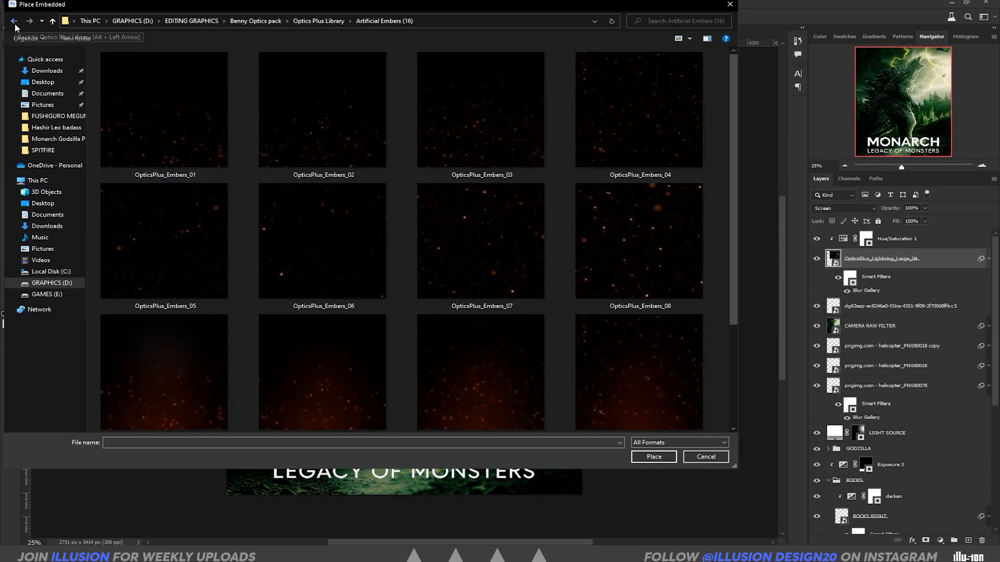
{"action": "left_click", "coordinate": [14, 21]}
{"action": "double_click", "coordinate": [181, 79]}
{"action": "left_click", "coordinate": [14, 21]}
{"action": "double_click", "coordinate": [295, 79]}
{"action": "double_click", "coordinate": [262, 143]}
- Transform the single lightning bolt to strike across the poster's lower-left area and set its blend mode to Screen
{"action": "left_click_drag", "start_coordinate": [437, 242], "coordinate": [214, 309]}
{"action": "left_click_drag", "start_coordinate": [371, 190], "coordinate": [130, 117]}
{"action": "left_click_drag", "start_coordinate": [239, 191], "coordinate": [321, 260]}
{"action": "key", "text": "Return"}
{"action": "left_click", "coordinate": [844, 208]}
{"action": "left_click", "coordinate": [841, 297]}
- Group the two lightning layers and clip the Hue/Saturation 1 adjustment to the group
{"action": "left_click", "coordinate": [896, 239]}
{"action": "left_click", "coordinate": [895, 259]}
{"action": "left_click", "coordinate": [922, 279], "text": "shift"}
{"action": "key", "text": "ctrl+g"}
{"action": "left_click_drag", "start_coordinate": [931, 251], "coordinate": [922, 231]}
{"action": "left_click", "coordinate": [907, 247], "text": "alt"}
- Copy the Blur Gallery smart filter from OpticsPlus_Lightning_Large_04 to OpticsPlus_Lightning_Single_07 inside Group 1
{"action": "left_click", "coordinate": [829, 255]}
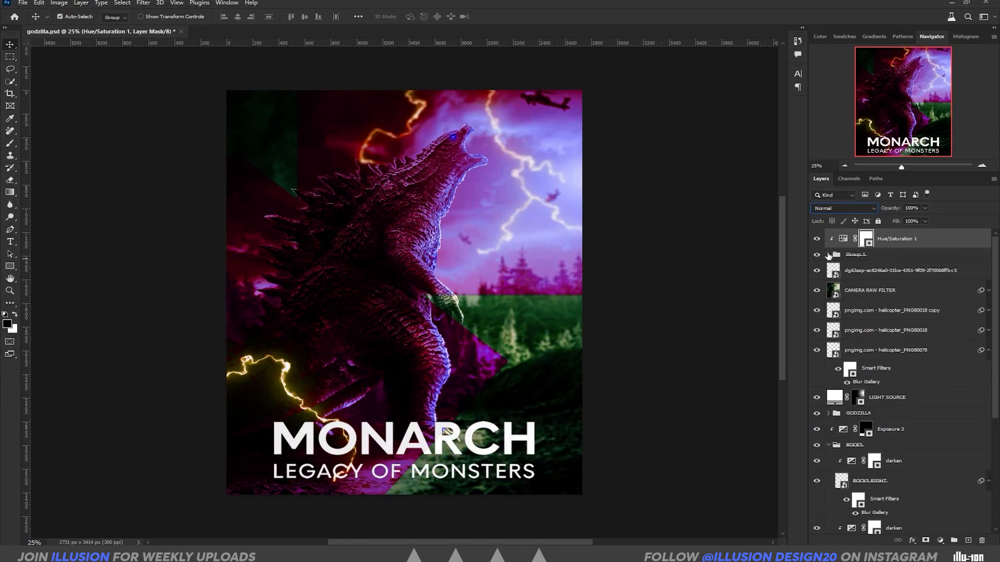
{"action": "left_click", "coordinate": [828, 255]}
{"action": "left_click", "coordinate": [899, 290]}
{"action": "left_click", "coordinate": [988, 291]}
{"action": "left_click", "coordinate": [988, 290]}
{"action": "left_click_drag", "start_coordinate": [981, 291], "coordinate": [973, 271]}
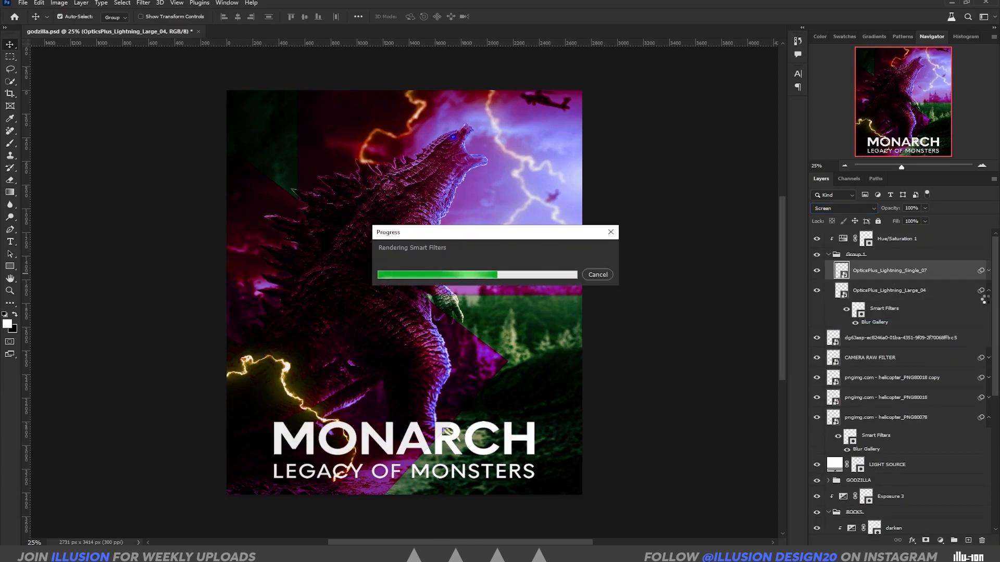
- Collapse the smart filters of OpticsPlus_Lightning_Large_04, fine-tune Hue/Saturation 1 slightly and toggle its visibility to compare the effect
{"action": "left_click", "coordinate": [989, 291]}
{"action": "double_click", "coordinate": [843, 239]}
{"action": "mouse_move", "coordinate": [683, 194]}
{"action": "left_mouse_down"}
{"action": "mouse_move", "coordinate": [659, 195]}
{"action": "mouse_move", "coordinate": [687, 193]}
{"action": "left_mouse_up"}
{"action": "left_click", "coordinate": [719, 97]}
{"action": "left_click", "coordinate": [818, 239]}
{"action": "left_click", "coordinate": [818, 240]}
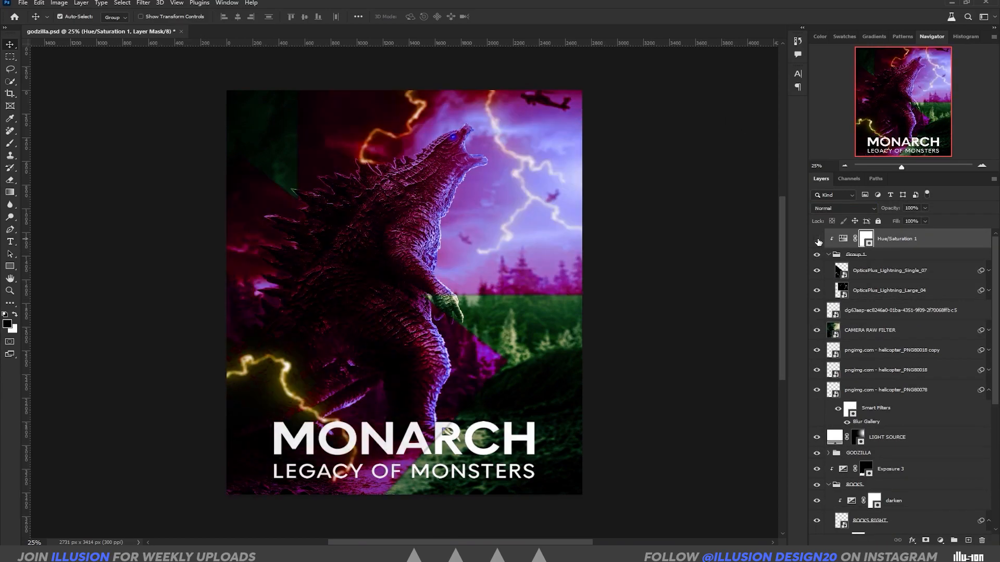
{"action": "left_click", "coordinate": [818, 240]}
- Move Hue/Saturation 1 into Group 1 clipped to OpticsPlus_Lightning_Single_07, and duplicate it as a clipped adjustment for OpticsPlus_Lightning_Large_04
{"action": "left_click_drag", "start_coordinate": [938, 240], "coordinate": [938, 262]}
{"action": "left_click", "coordinate": [817, 255]}
{"action": "left_click", "coordinate": [948, 261], "text": "alt"}
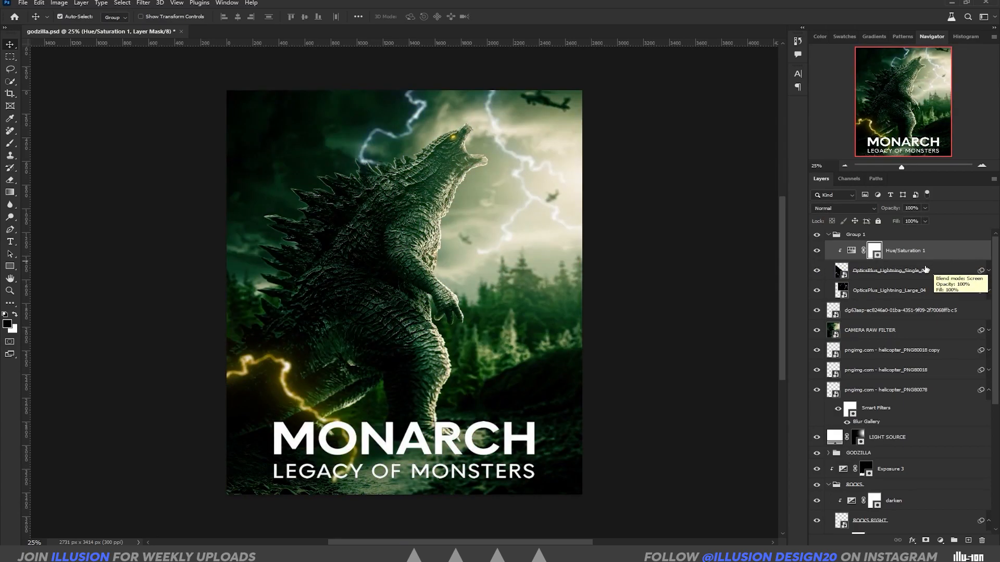
{"action": "left_click_drag", "start_coordinate": [944, 255], "coordinate": [938, 280]}
{"action": "left_click", "coordinate": [849, 300], "text": "alt"}
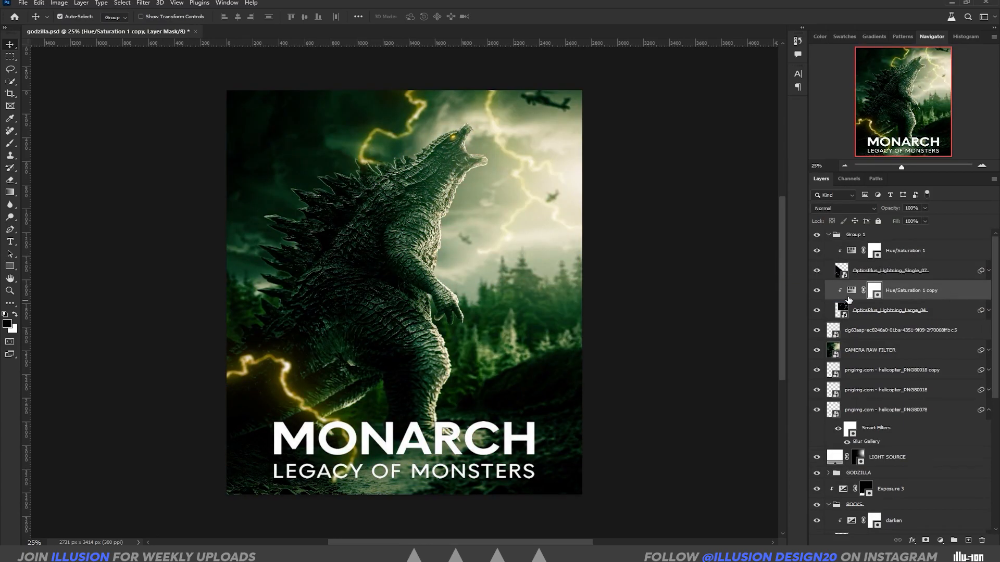
- Place the OpticsPlus_Dust_Particles_10 overlay over the poster and set its blend mode to Screen
{"action": "left_click", "coordinate": [21, 3]}
{"action": "left_click", "coordinate": [57, 191]}
{"action": "left_click", "coordinate": [58, 21]}
{"action": "double_click", "coordinate": [239, 78]}
{"action": "double_click", "coordinate": [319, 341]}
{"action": "key", "text": "Return"}
{"action": "left_click", "coordinate": [844, 209]}
{"action": "left_click", "coordinate": [851, 298]}
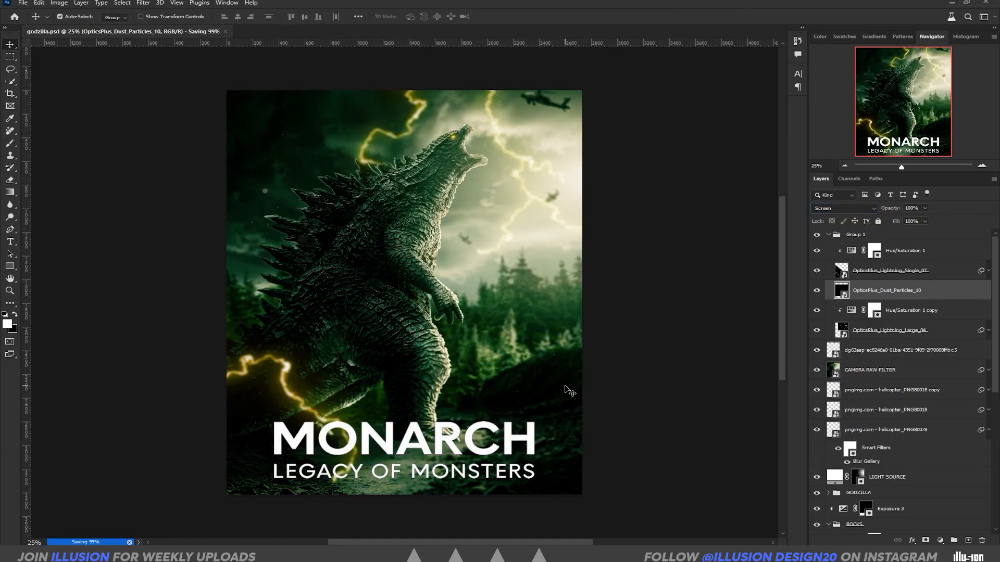